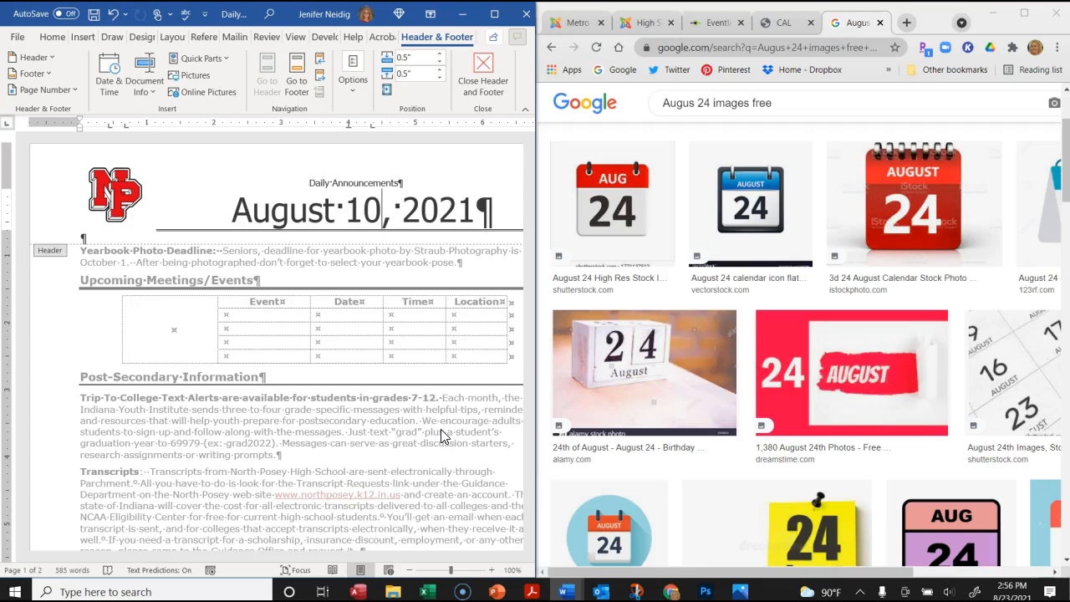
- Change the date in the document header to August 24, 2021 and return to the document body
{"action": "key", "text": "BackSpace"}
{"action": "key", "text": "BackSpace"}
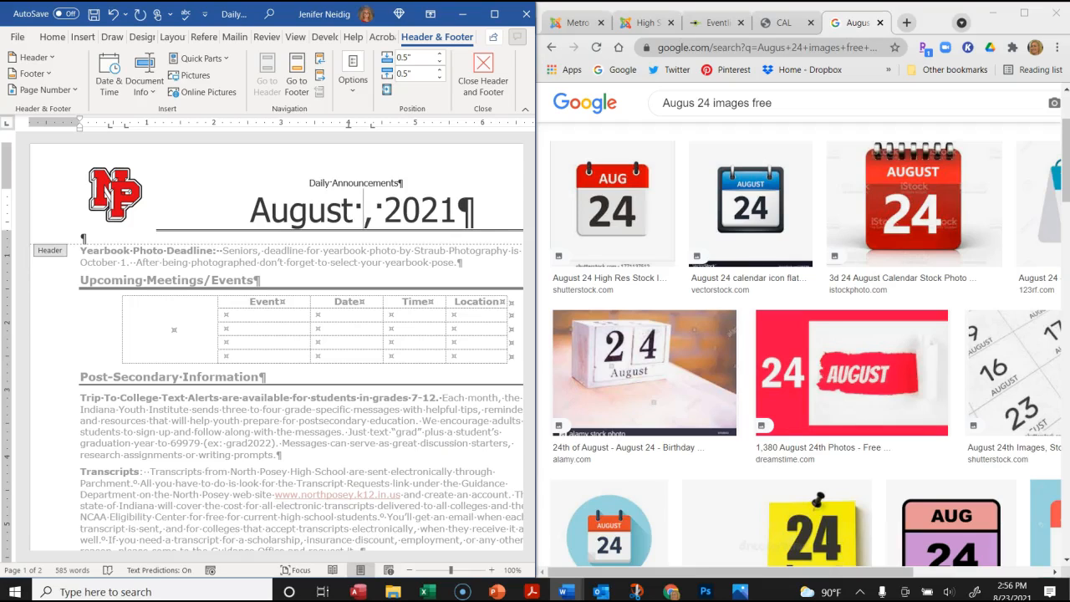
{"action": "type", "text": "24"}
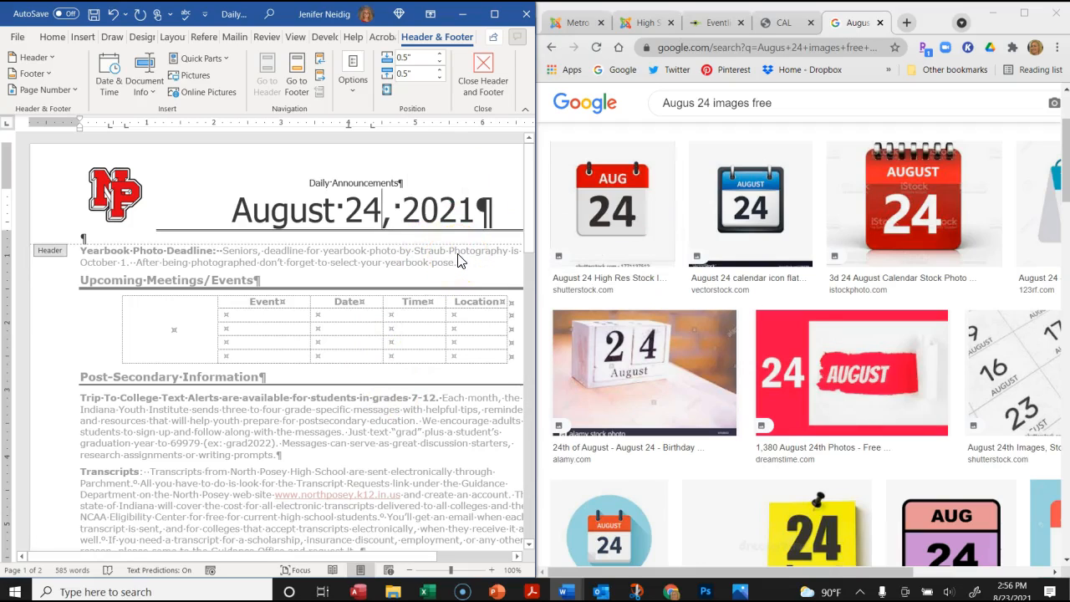
{"action": "double_click", "coordinate": [175, 332]}
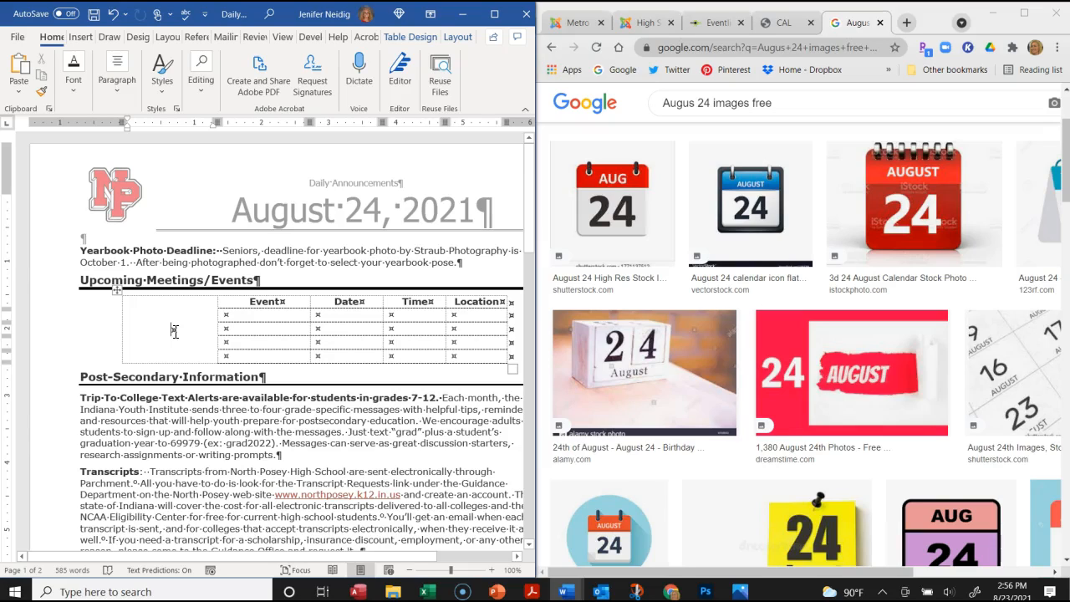
- Copy the blue August 24 calendar icon from the image results and paste it into the events table's empty picture cell with merged formatting
{"action": "left_click", "coordinate": [173, 331]}
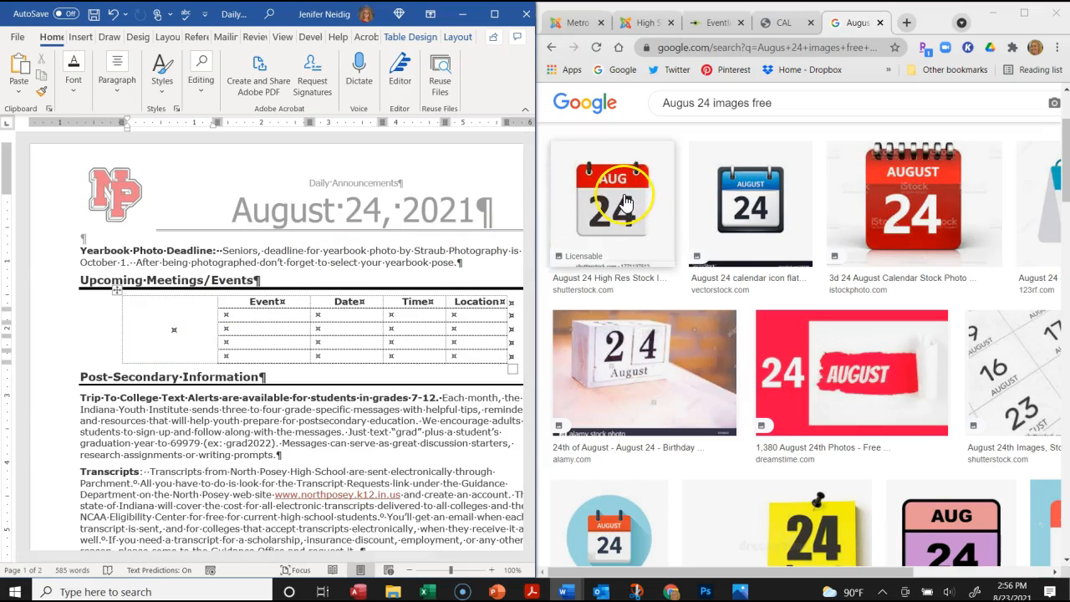
{"action": "right_click", "coordinate": [727, 199]}
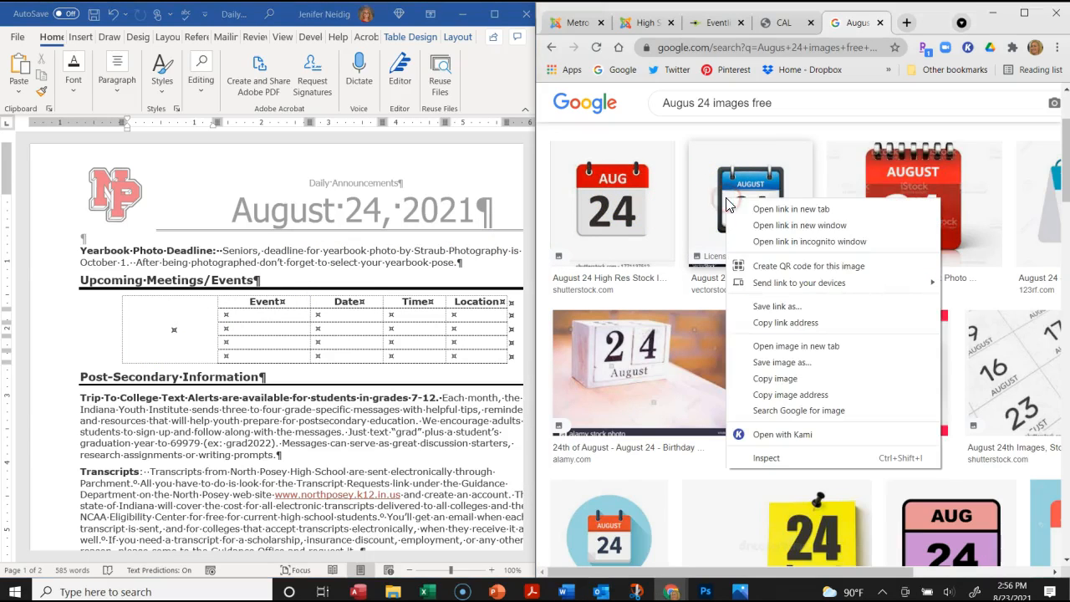
{"action": "left_click", "coordinate": [778, 380]}
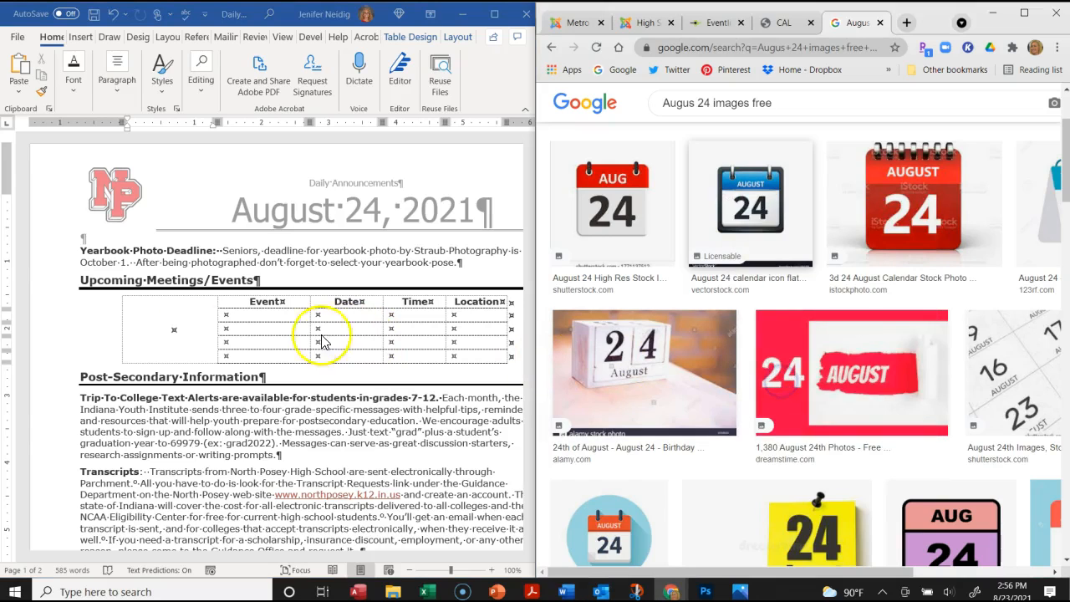
{"action": "right_click", "coordinate": [184, 341]}
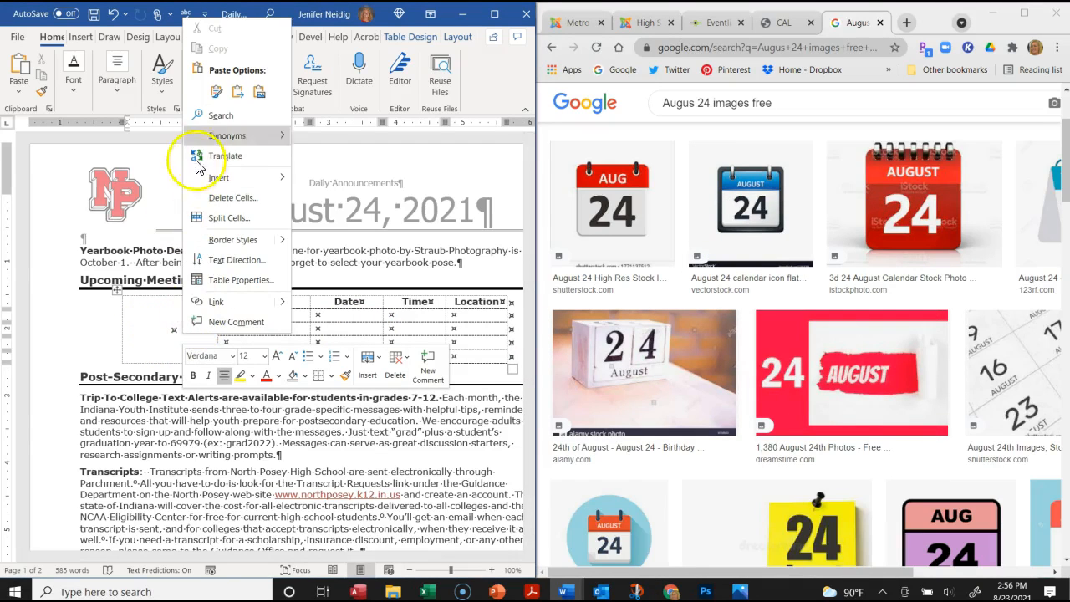
{"action": "left_click", "coordinate": [238, 92]}
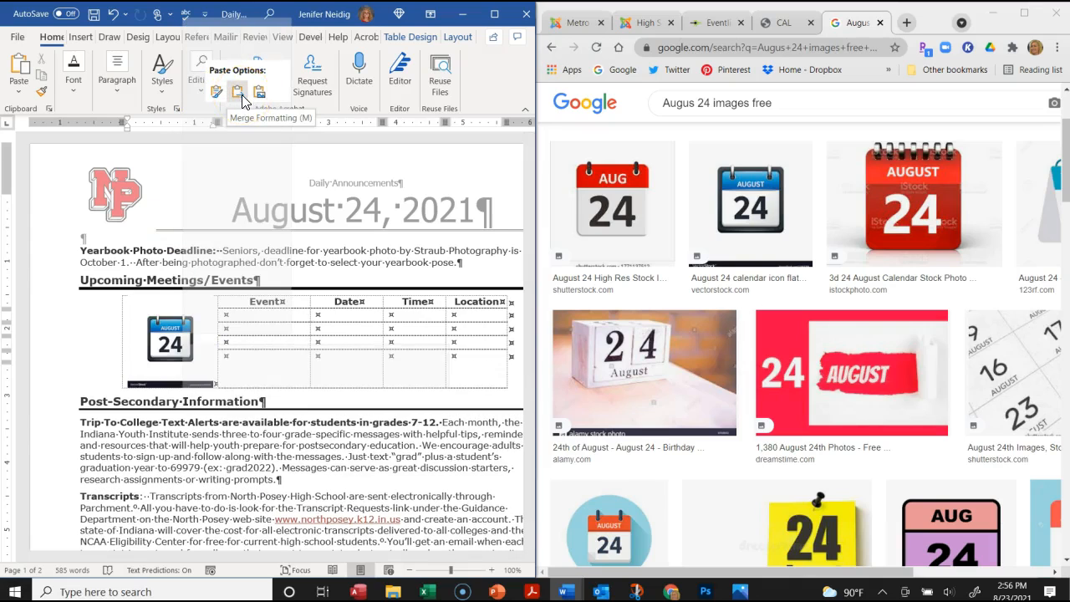
{"action": "left_click", "coordinate": [242, 96]}
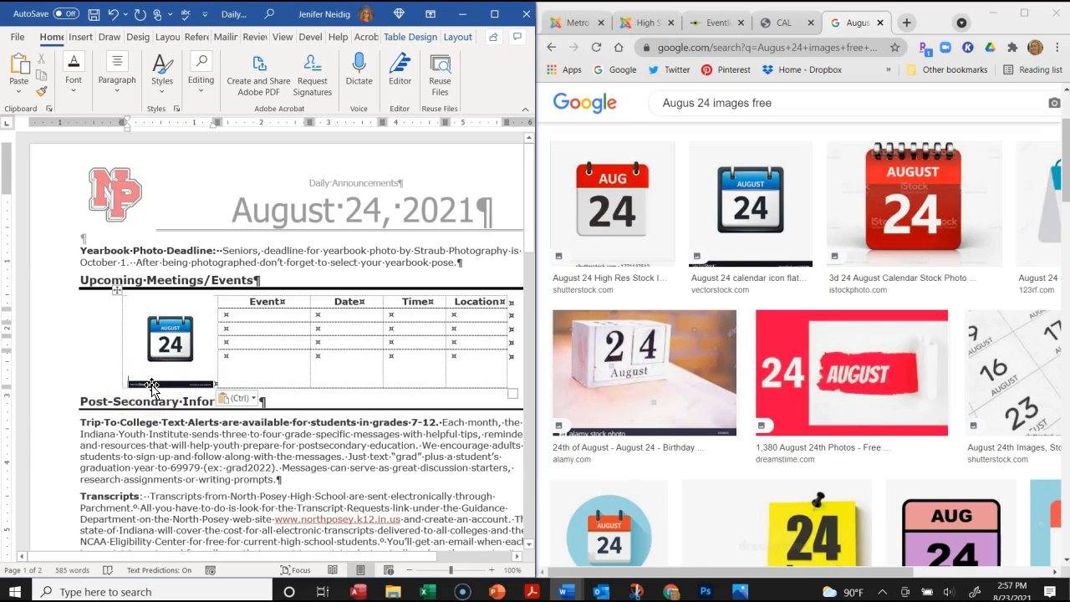
- Resize the pasted calendar picture to about 0.97" high by 1.13" wide within its table cell
{"action": "left_click", "coordinate": [167, 347]}
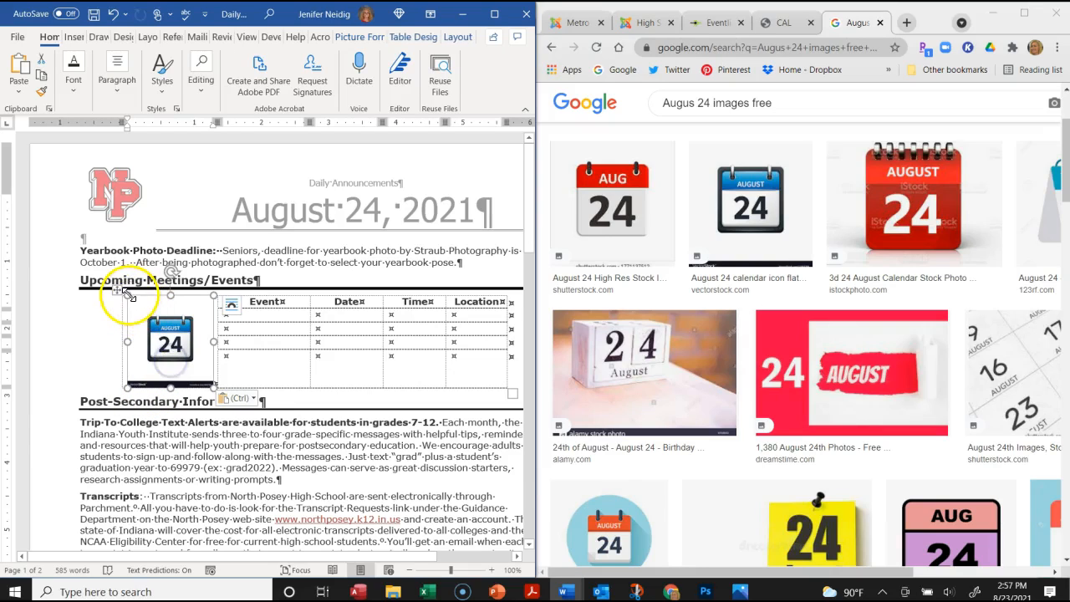
{"action": "left_click_drag", "start_coordinate": [125, 295], "coordinate": [150, 325]}
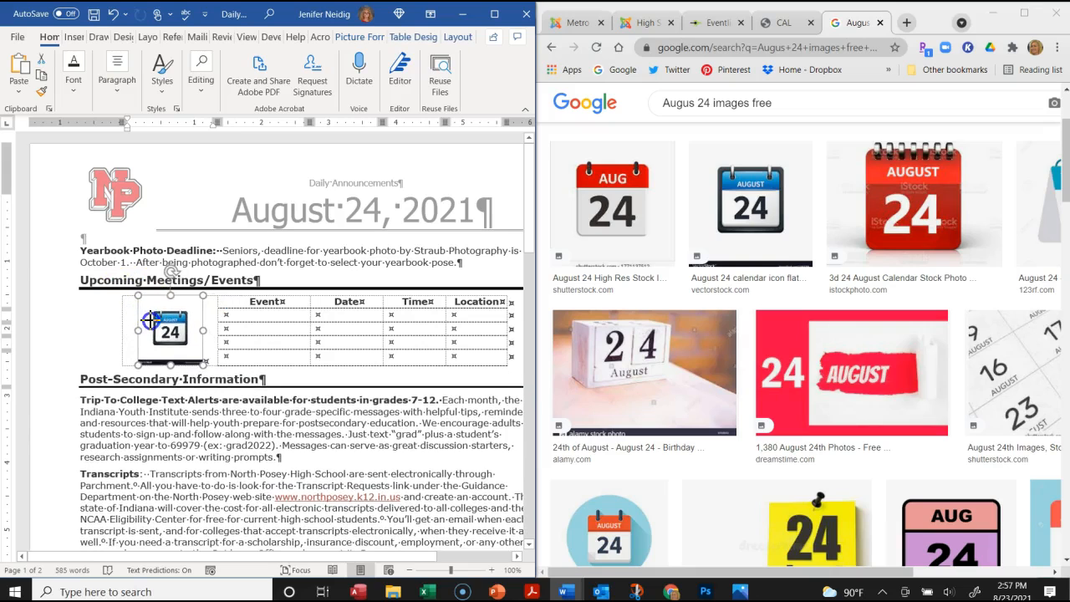
{"action": "left_click", "coordinate": [168, 328]}
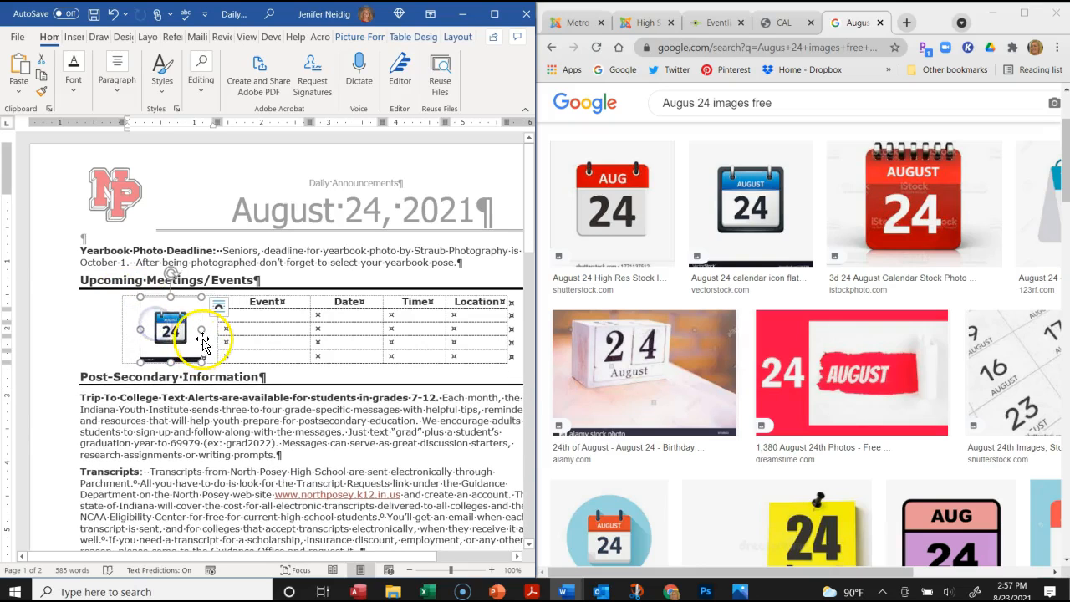
{"action": "left_click_drag", "start_coordinate": [141, 329], "coordinate": [125, 331]}
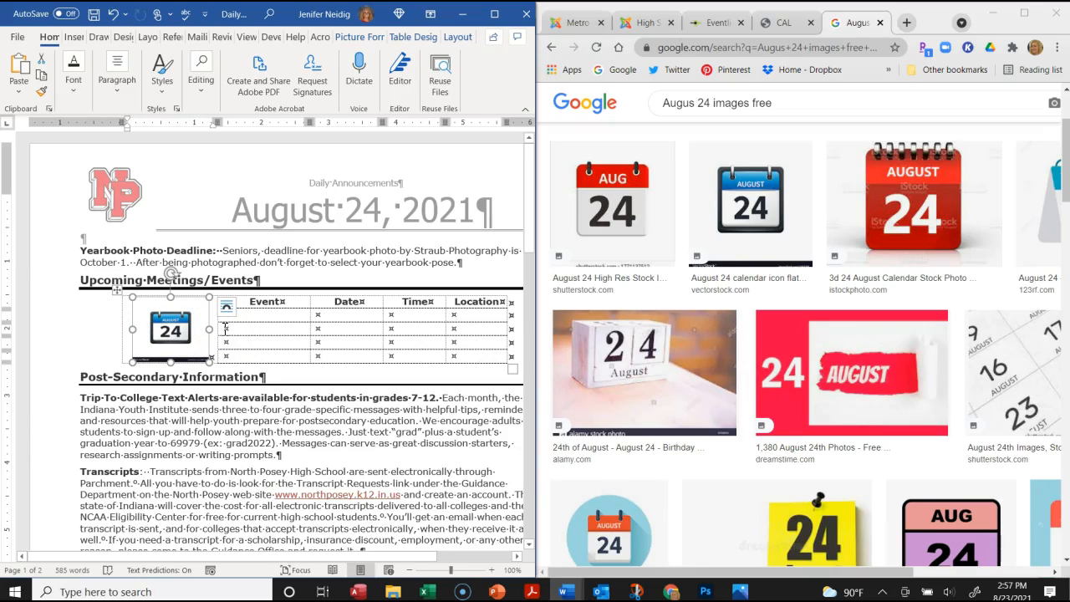
- Crop the calendar picture's right and top edges to about 0.75" by 0.88", and enlarge the cropped picture slightly in its cell
{"action": "right_click", "coordinate": [198, 325]}
{"action": "left_click", "coordinate": [360, 37]}
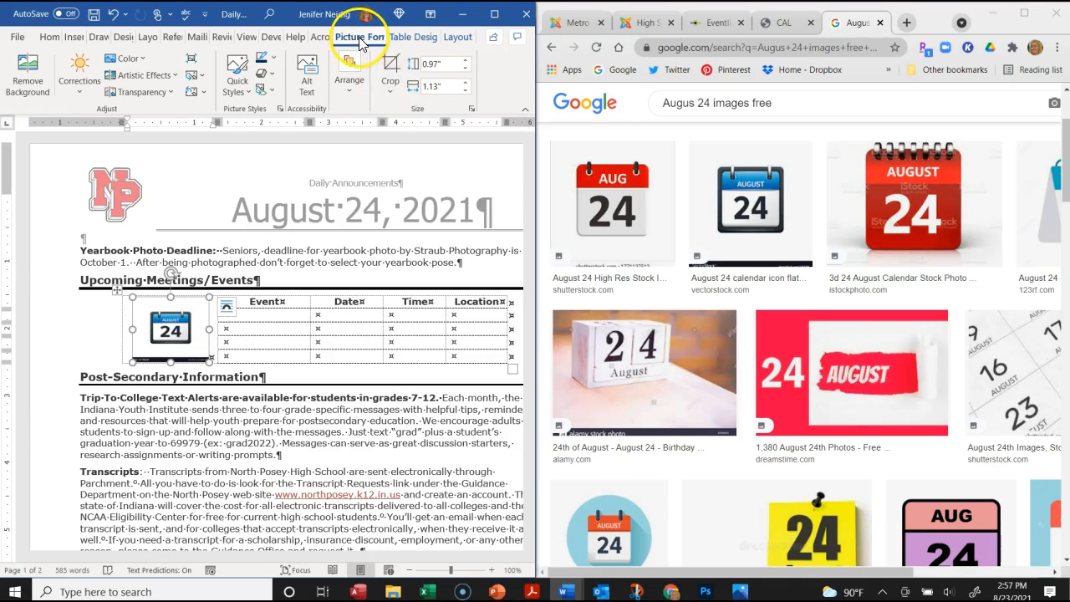
{"action": "left_click", "coordinate": [388, 92]}
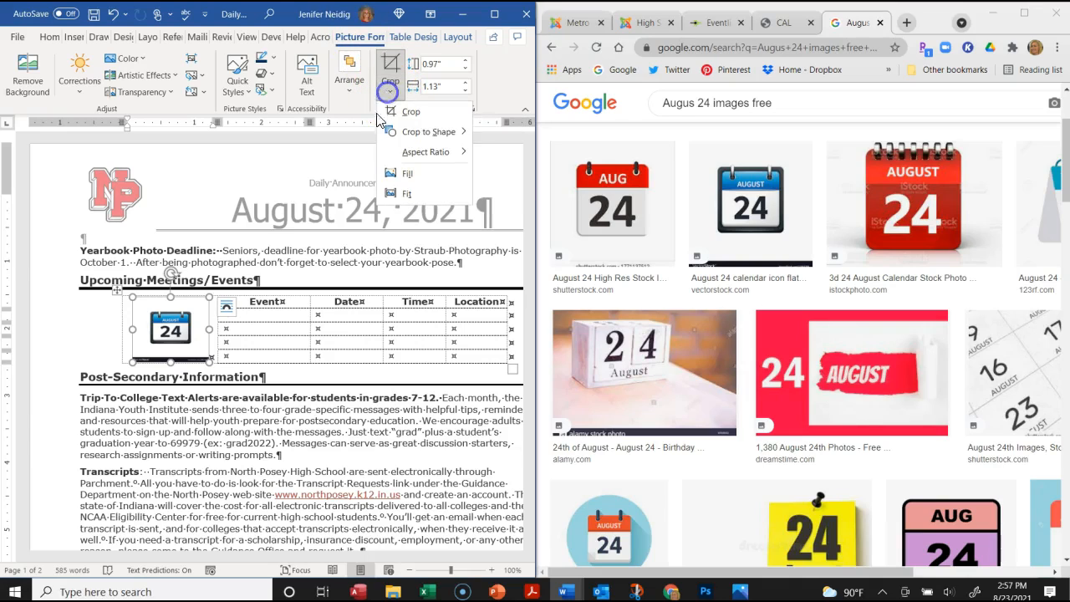
{"action": "left_click", "coordinate": [409, 112]}
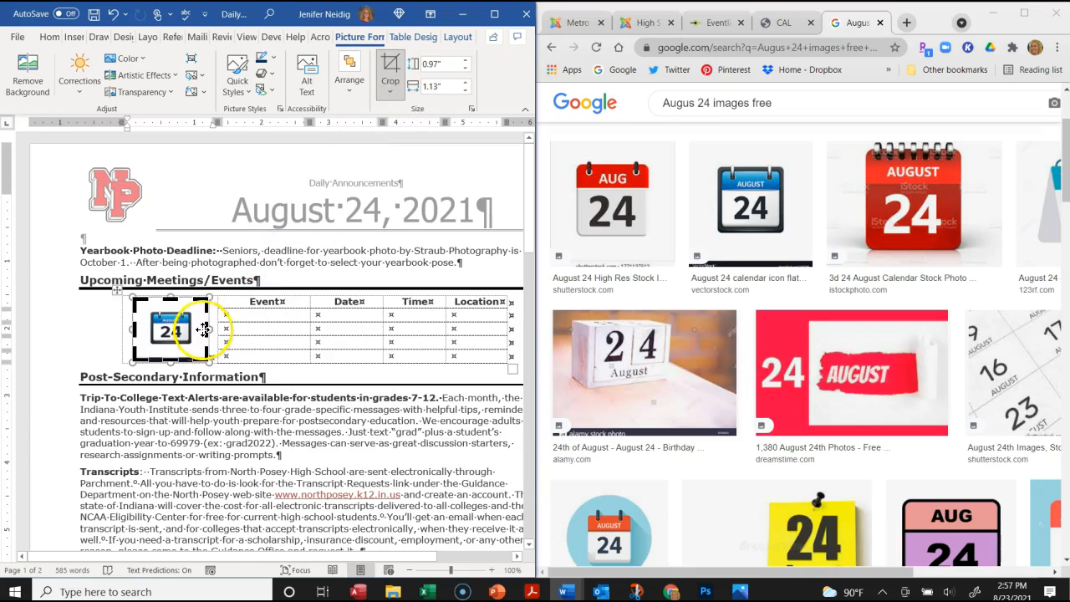
{"action": "left_click_drag", "start_coordinate": [204, 330], "coordinate": [191, 333]}
{"action": "left_click_drag", "start_coordinate": [175, 298], "coordinate": [176, 312]}
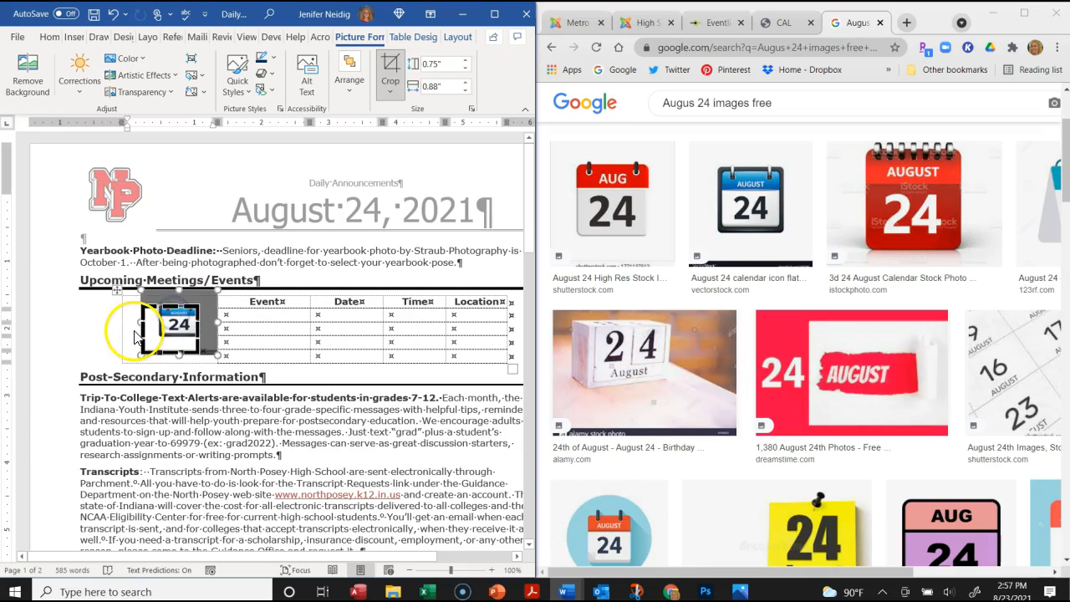
{"action": "left_click", "coordinate": [129, 332]}
{"action": "left_click", "coordinate": [142, 357]}
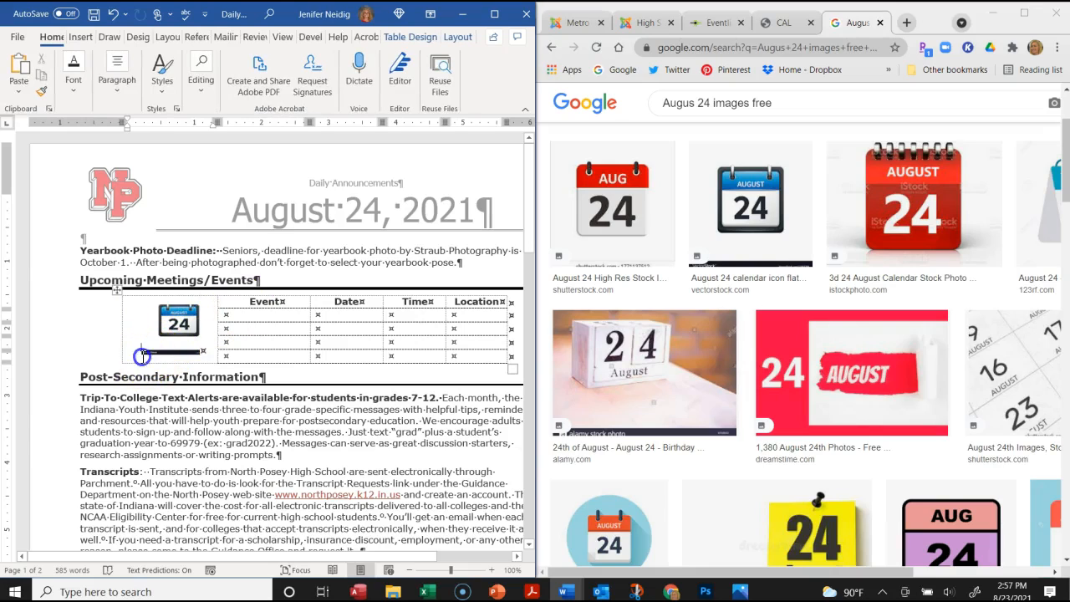
{"action": "left_click", "coordinate": [142, 355]}
{"action": "left_click_drag", "start_coordinate": [142, 353], "coordinate": [129, 361]}
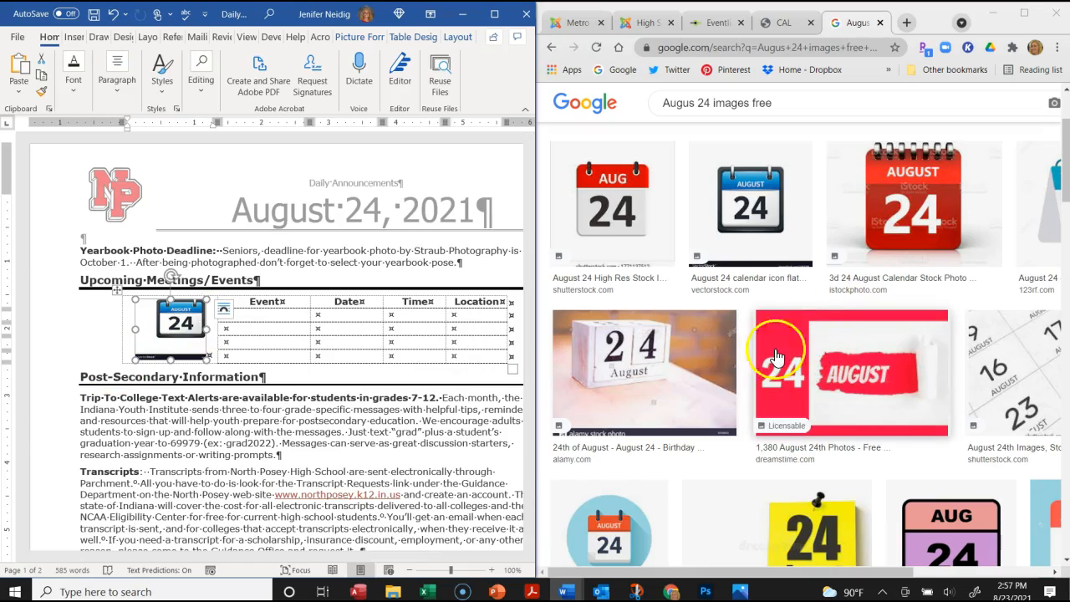
- Consult the 2021-2022 school calendar PDF and enter "Staff Dev/ELearning Day" as the first event, fitting the Event column to the text
{"action": "left_click", "coordinate": [266, 314]}
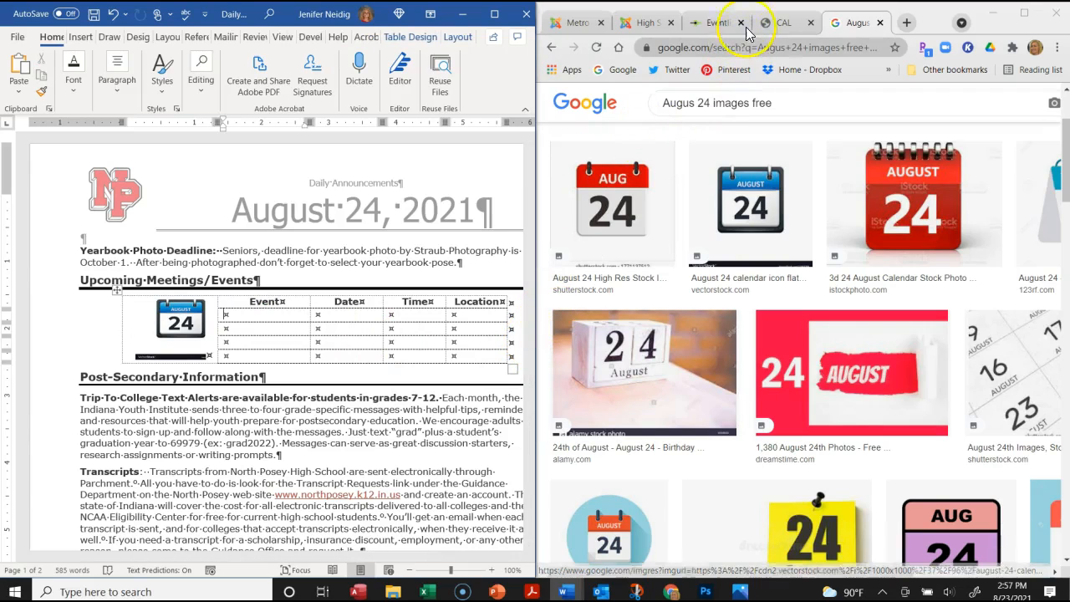
{"action": "left_click", "coordinate": [773, 24]}
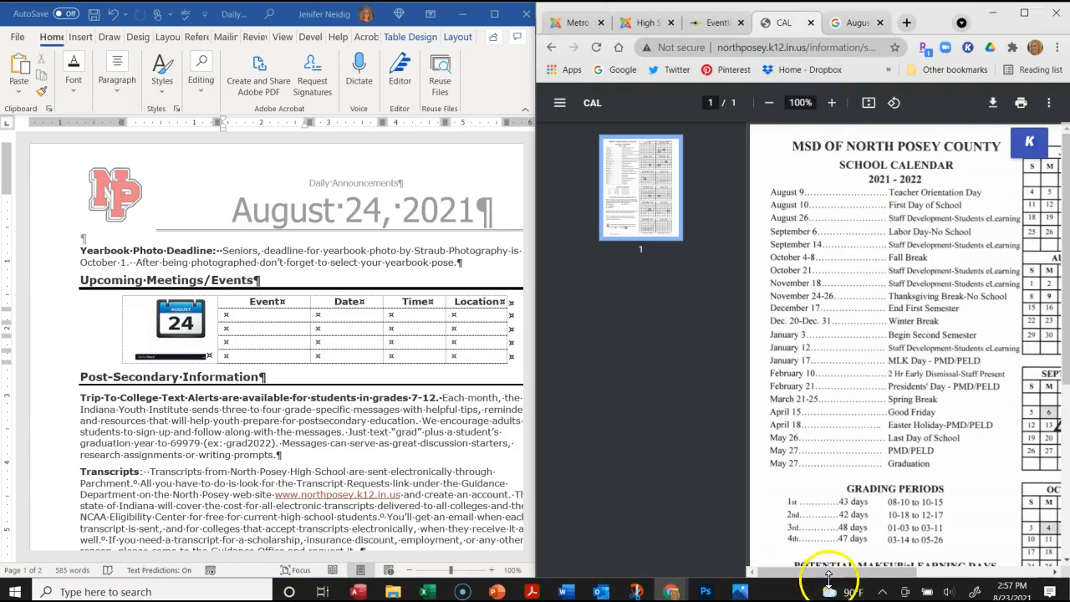
{"action": "mouse_move", "coordinate": [836, 572]}
{"action": "left_mouse_down"}
{"action": "mouse_move", "coordinate": [870, 568]}
{"action": "mouse_move", "coordinate": [850, 580]}
{"action": "left_mouse_up"}
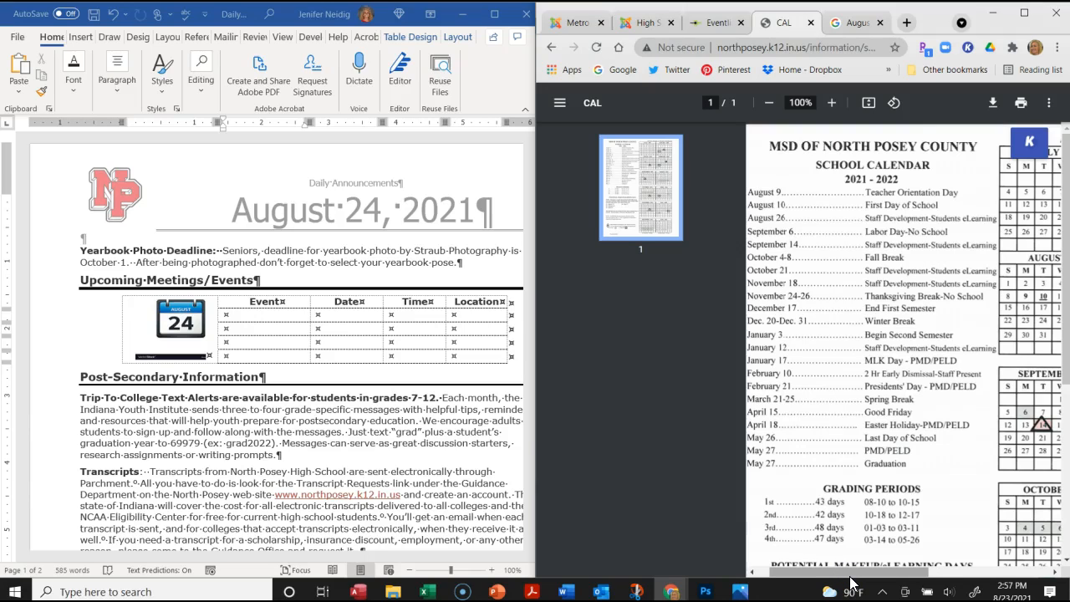
{"action": "scroll", "coordinate": [851, 578], "scroll_direction": "down", "scroll_amount": 4}
{"action": "left_click", "coordinate": [885, 538]}
{"action": "scroll", "coordinate": [888, 536], "scroll_direction": "up", "scroll_amount": 1}
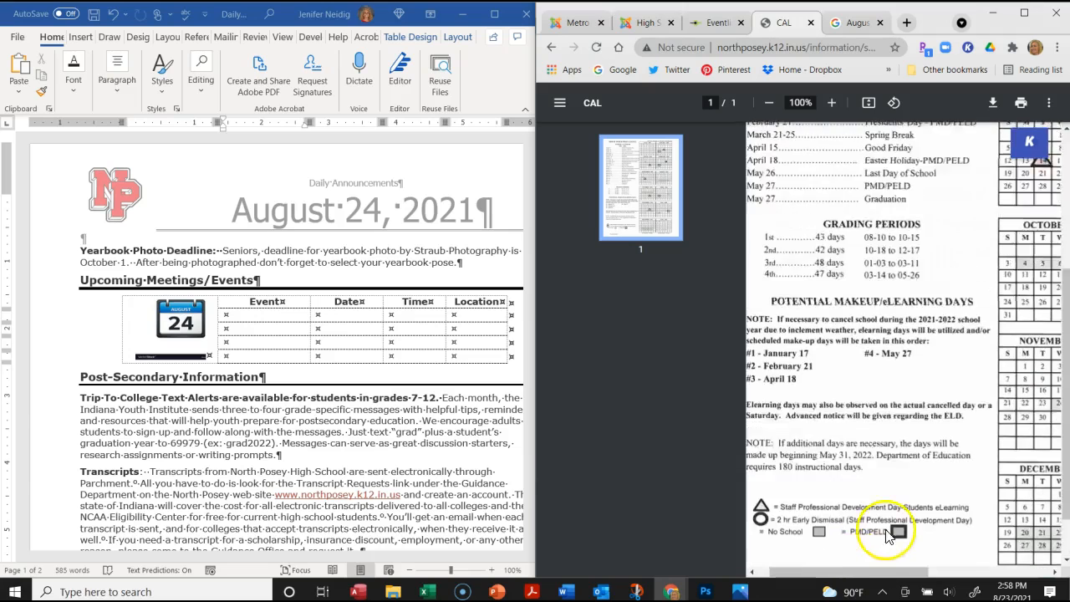
{"action": "scroll", "coordinate": [888, 535], "scroll_direction": "up", "scroll_amount": 3}
{"action": "left_click", "coordinate": [255, 316]}
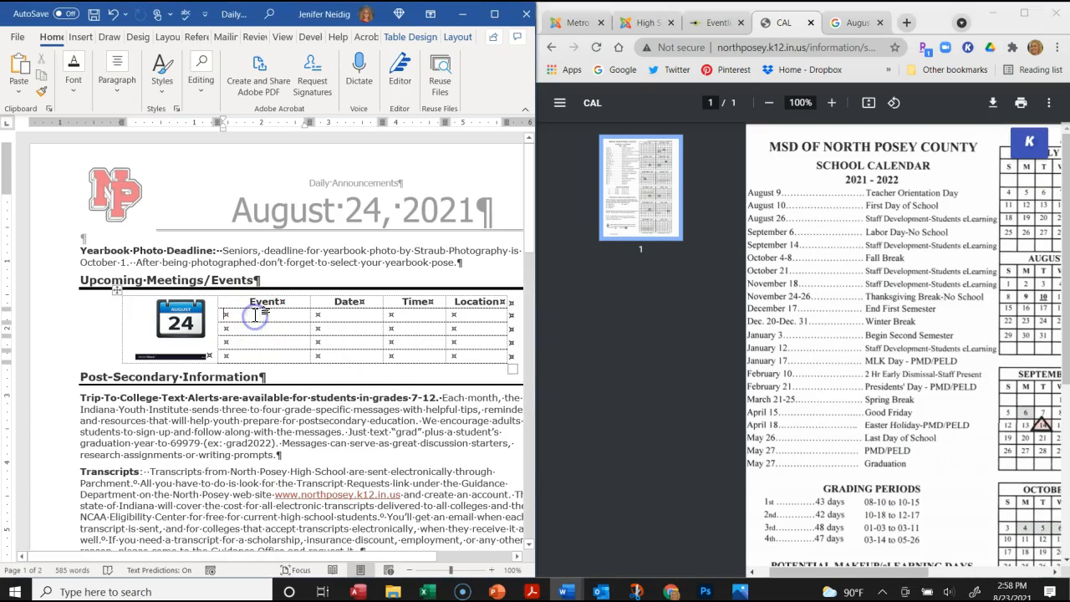
{"action": "type", "text": "Staff Dev/E"}
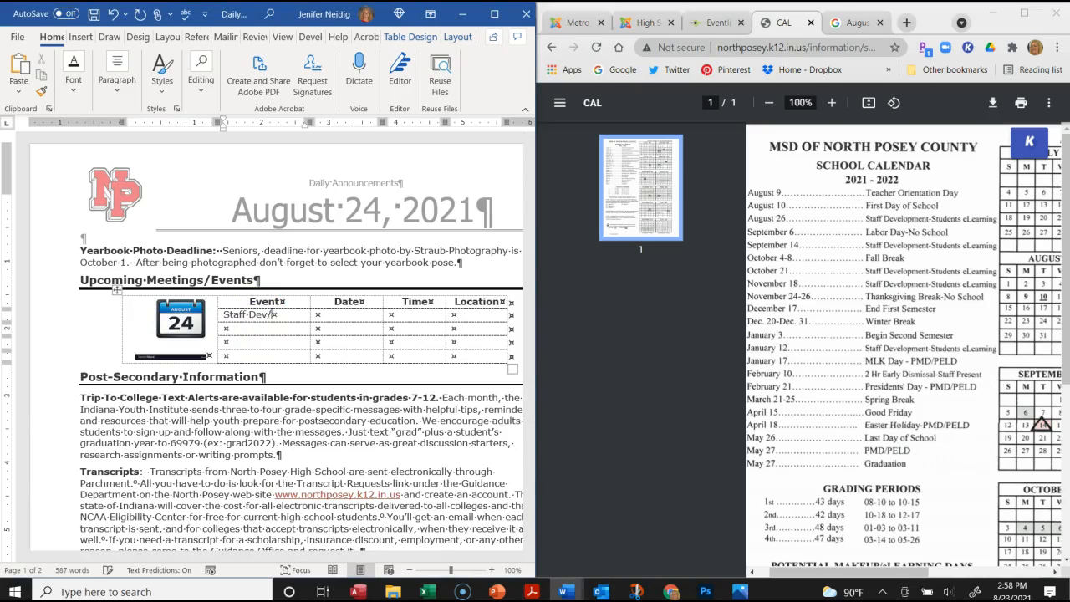
{"action": "type", "text": "Learning Day"}
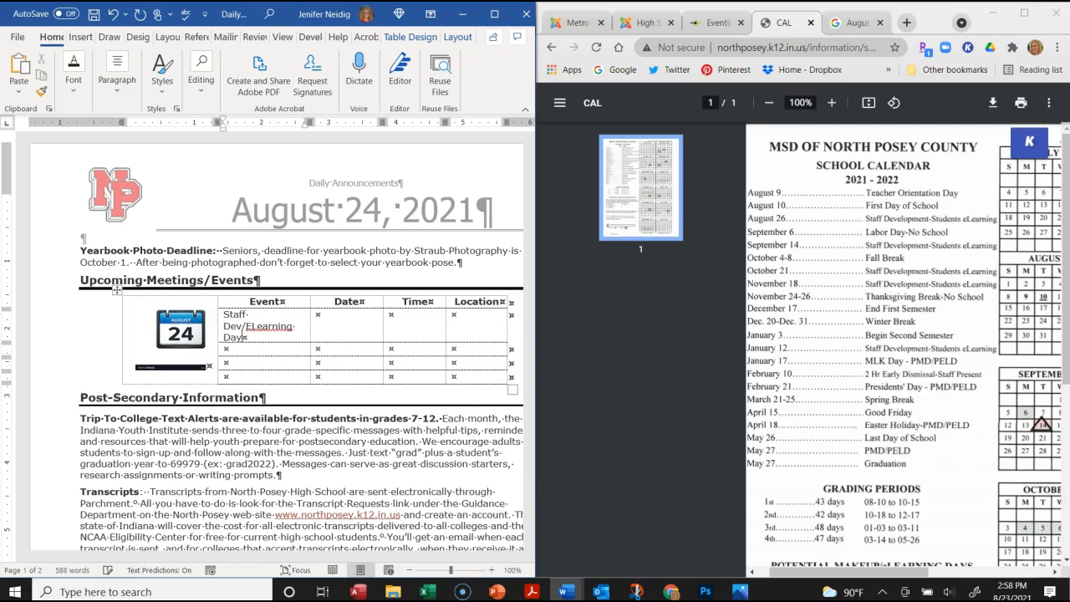
{"action": "double_click", "coordinate": [310, 331]}
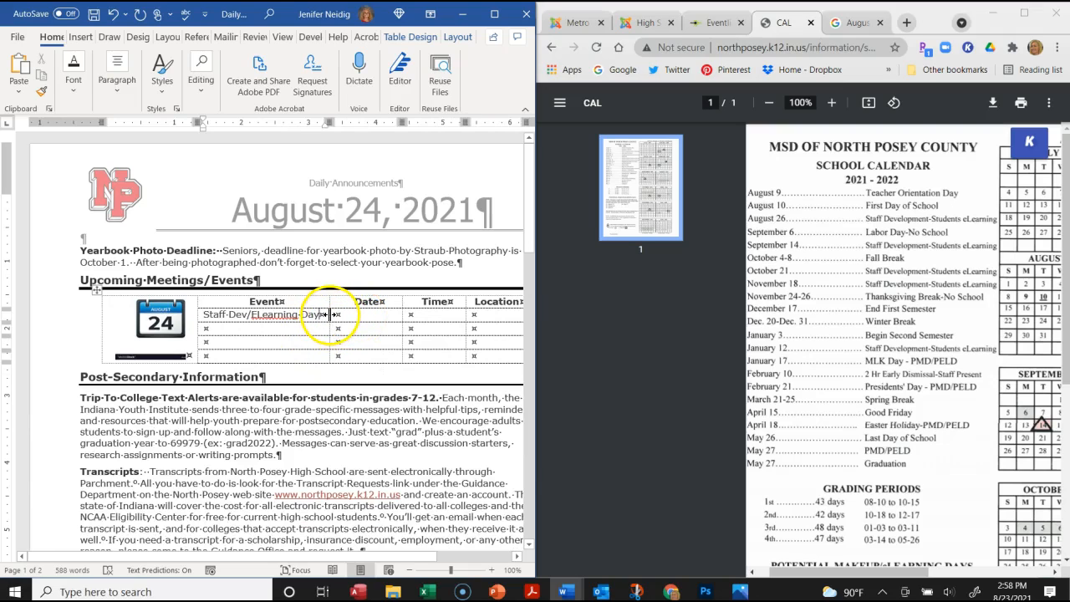
- Enter "Aug 26" as the date of the Staff Dev/ELearning Day event
{"action": "left_click", "coordinate": [346, 315]}
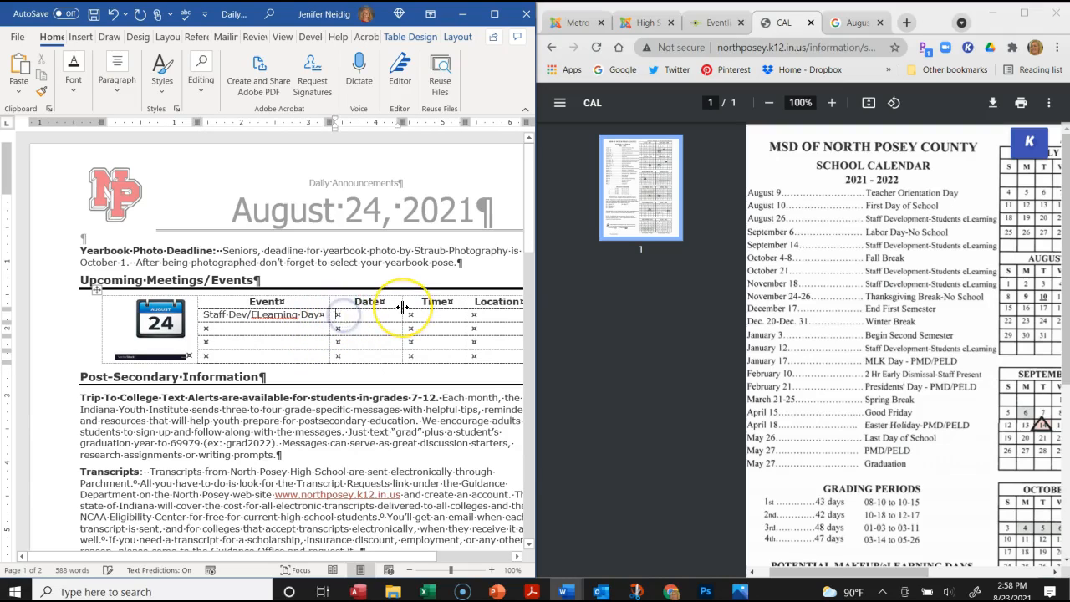
{"action": "type", "text": "Aug"}
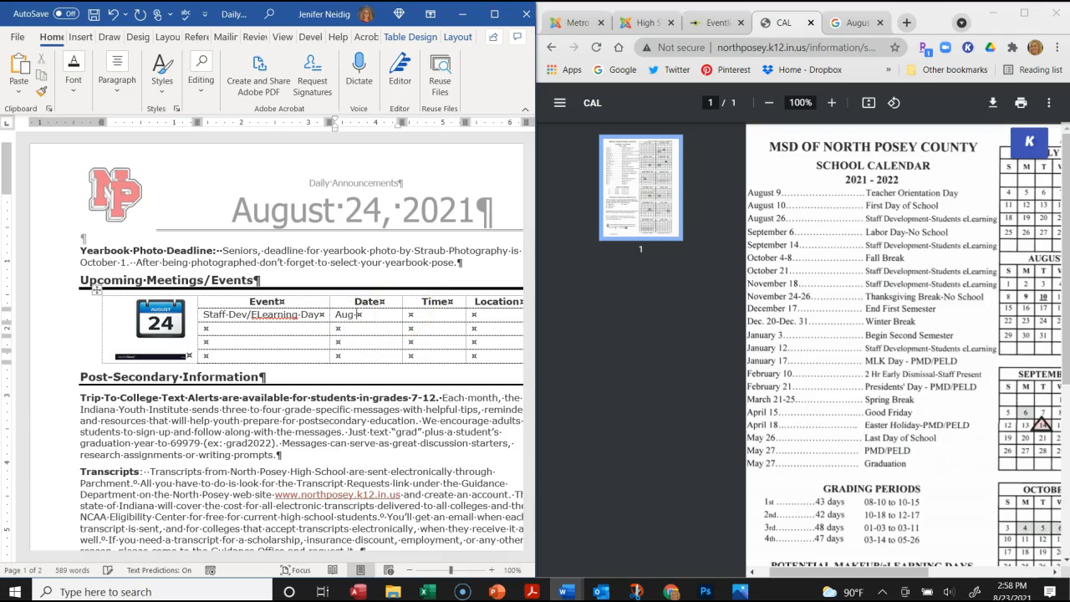
{"action": "type", "text": " 26"}
{"action": "key", "text": "Tab"}
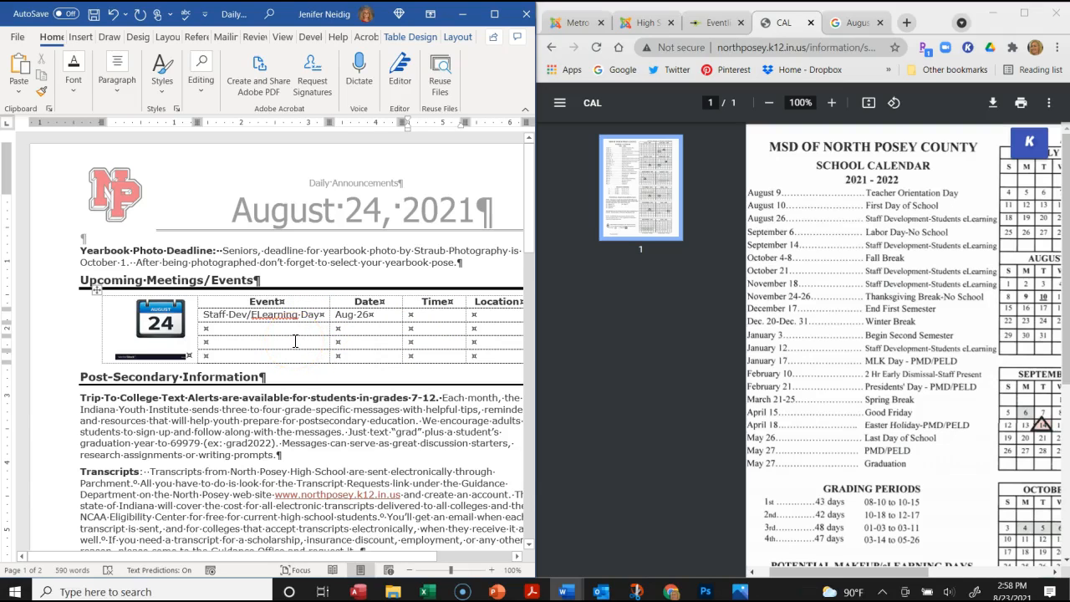
- Add "School Pictures" as the second upcoming event, dated "Sept 3", using the monthly grids of the school calendar PDF
{"action": "left_click", "coordinate": [222, 332]}
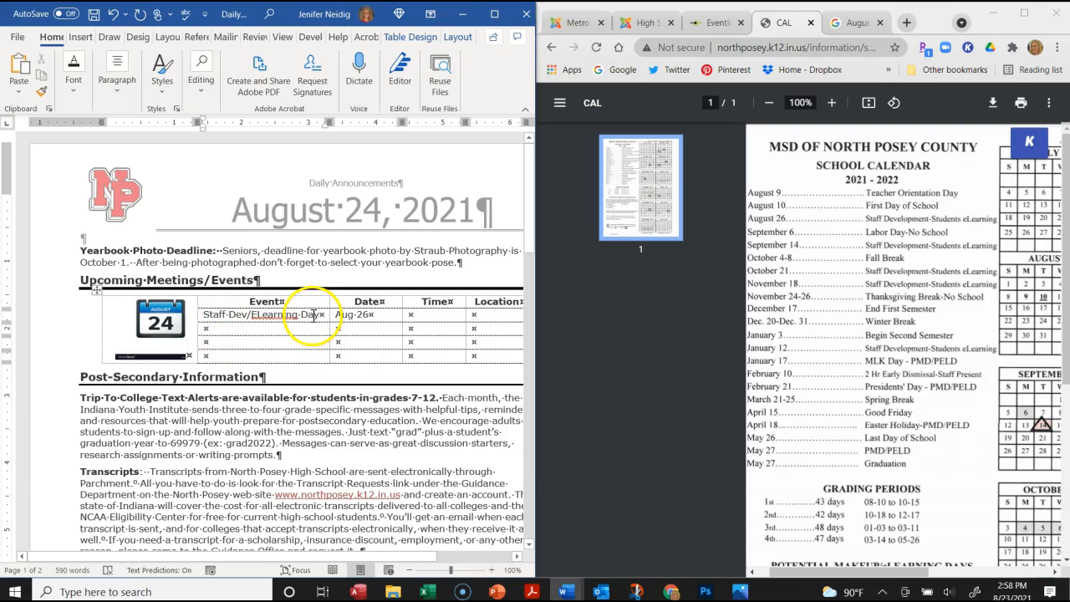
{"action": "type", "text": "School Pictures"}
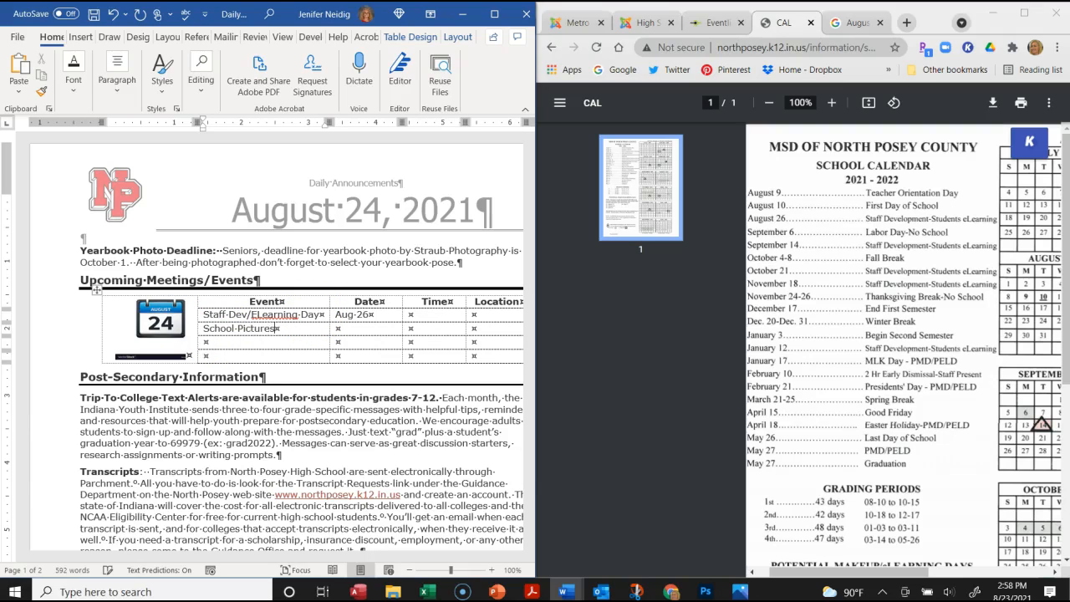
{"action": "key", "text": "Tab"}
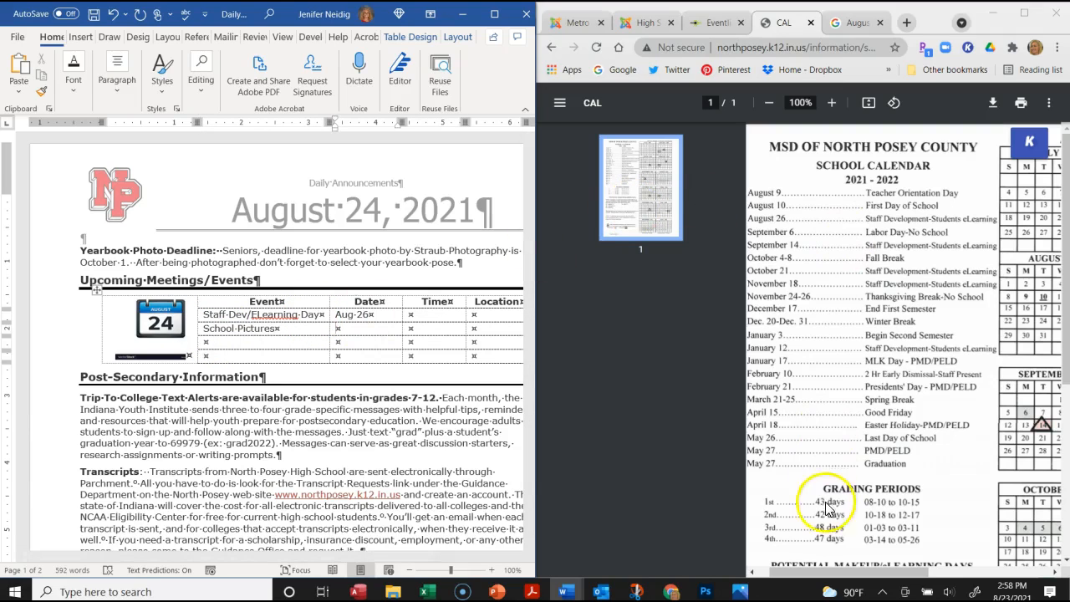
{"action": "left_click_drag", "start_coordinate": [857, 573], "coordinate": [970, 544]}
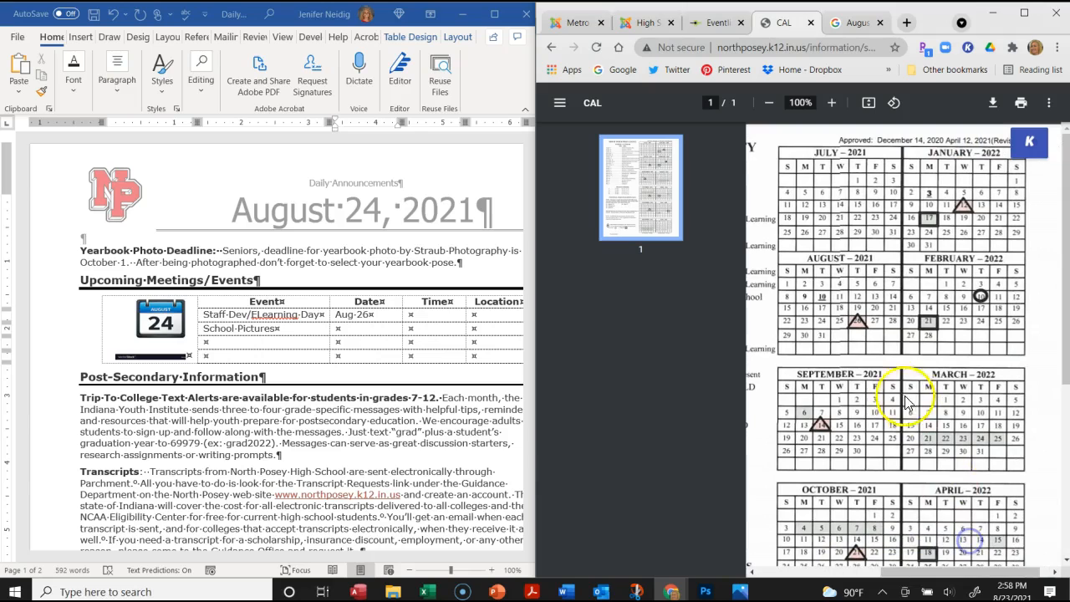
{"action": "left_click", "coordinate": [338, 323]}
{"action": "type", "text": "Sept "}
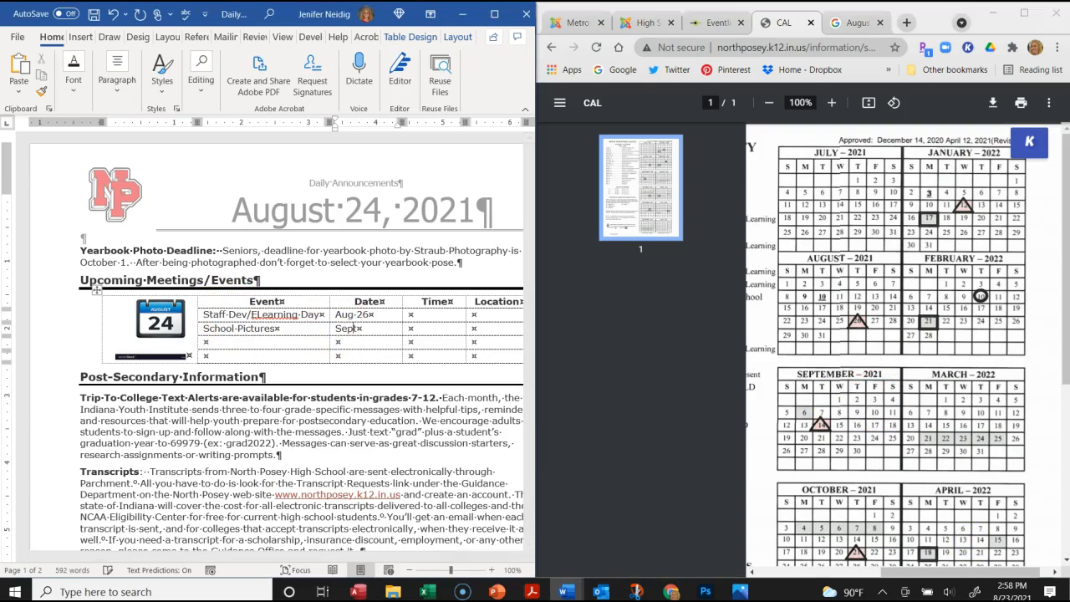
{"action": "type", "text": "3"}
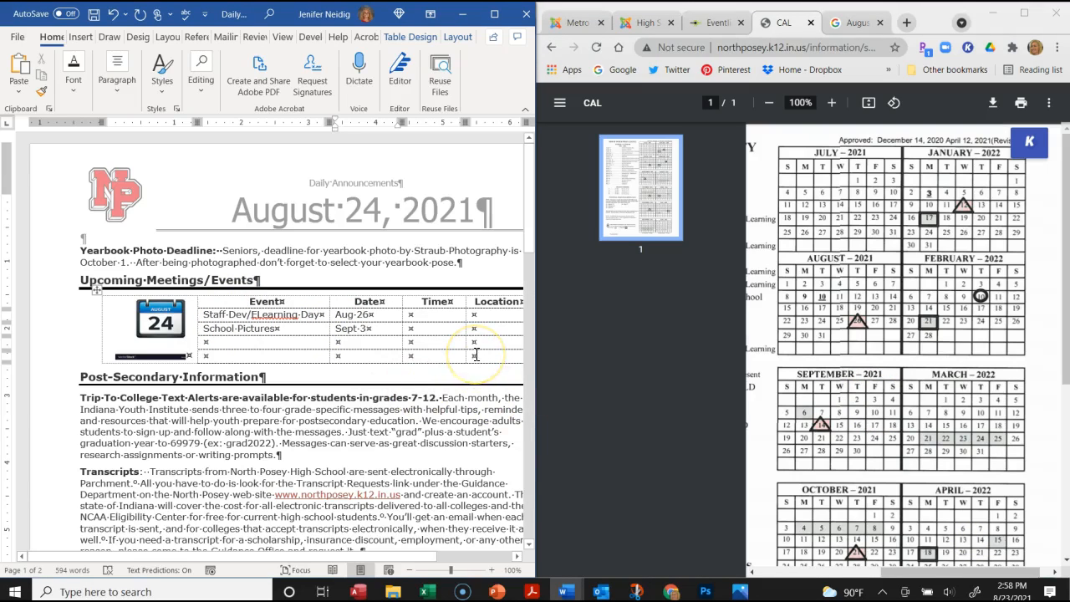
{"action": "left_click", "coordinate": [423, 318]}
{"action": "left_click", "coordinate": [450, 259]}
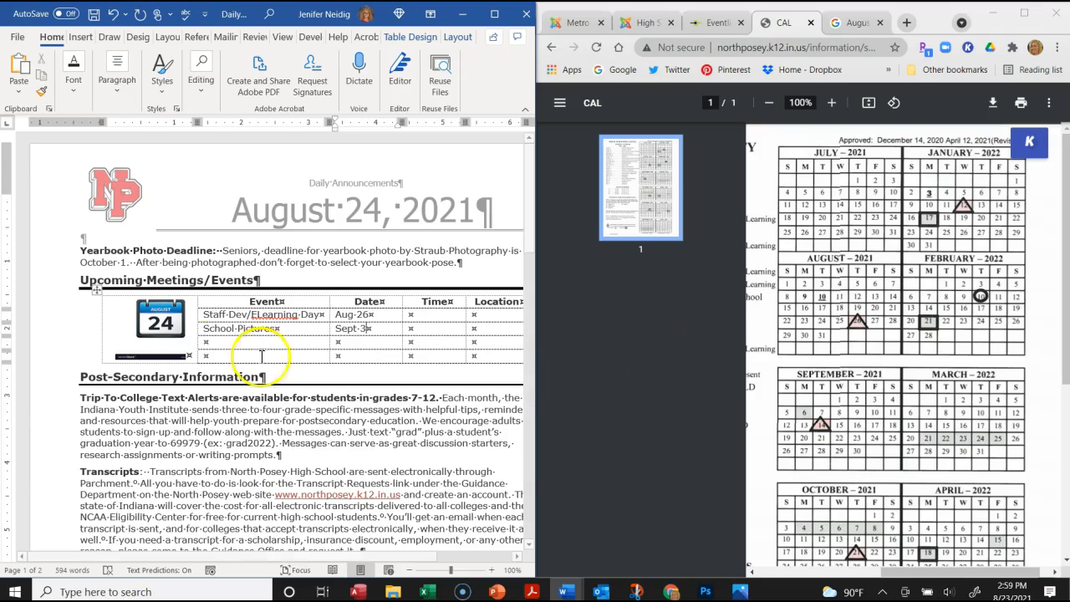
- Consult the Eventlink calendar and replace the golf entry under Athletics/Extracurricular Activities with "Girls' Soccer at home against South Spencer ~ 5:30 p.m."
{"action": "scroll", "coordinate": [336, 322], "scroll_direction": "down", "scroll_amount": 3}
{"action": "scroll", "coordinate": [335, 323], "scroll_direction": "down", "scroll_amount": 10}
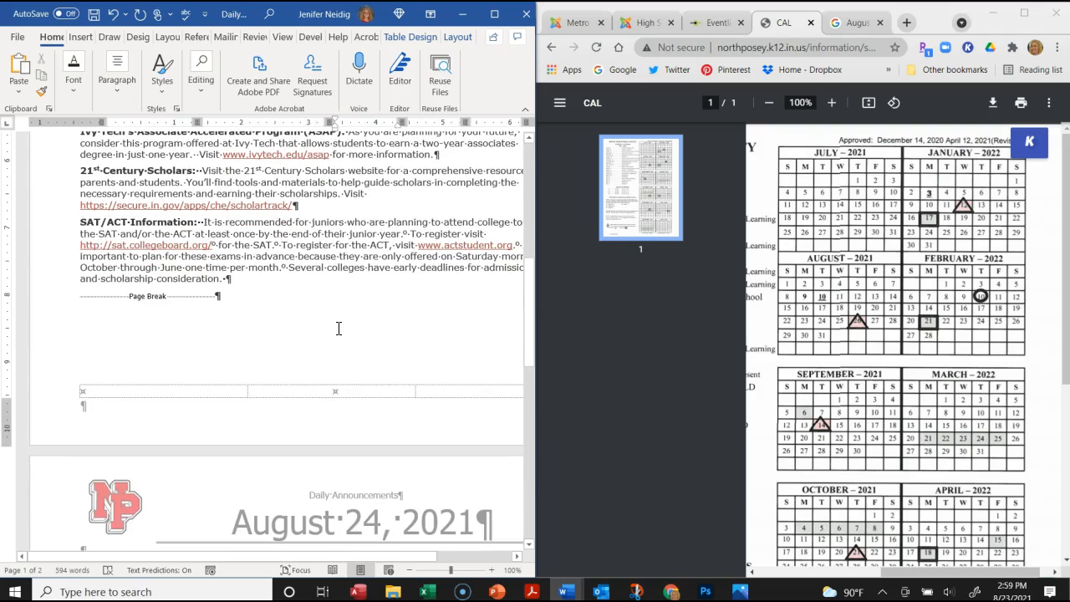
{"action": "scroll", "coordinate": [339, 328], "scroll_direction": "down", "scroll_amount": 15}
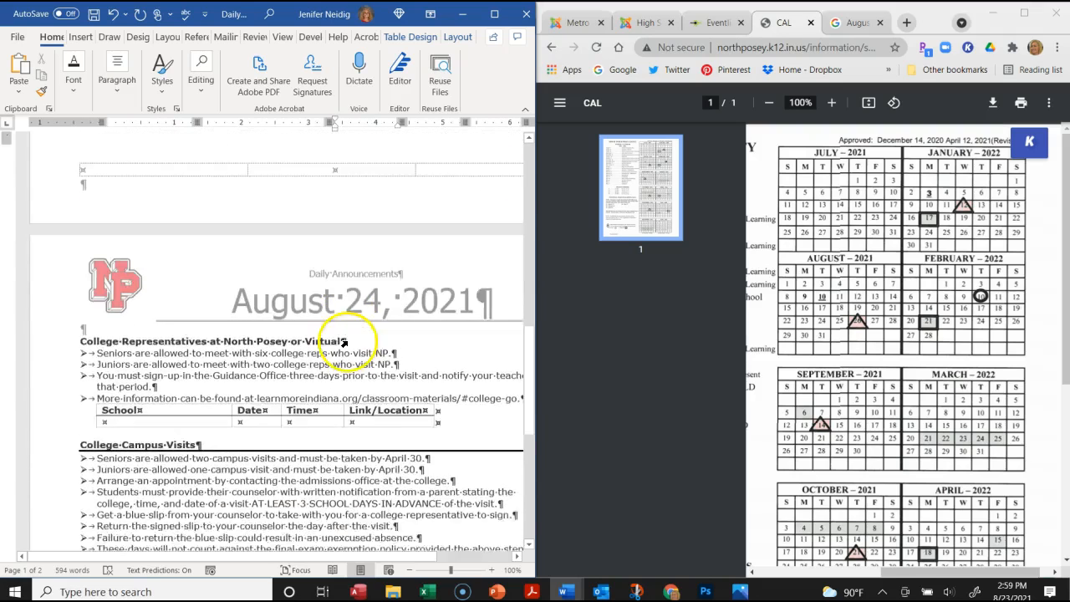
{"action": "left_click", "coordinate": [253, 321]}
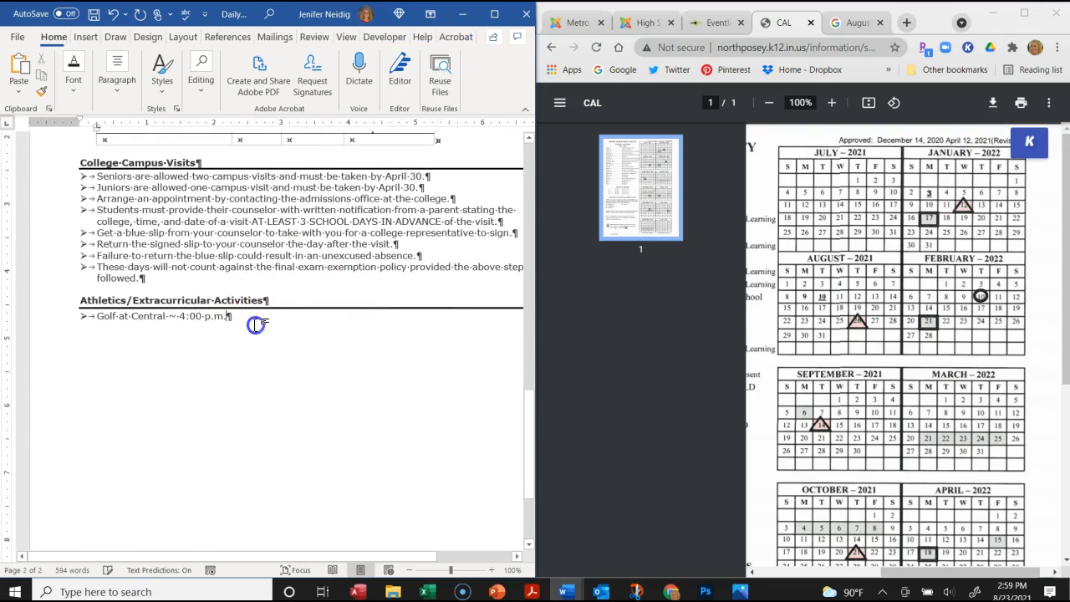
{"action": "left_click", "coordinate": [717, 22]}
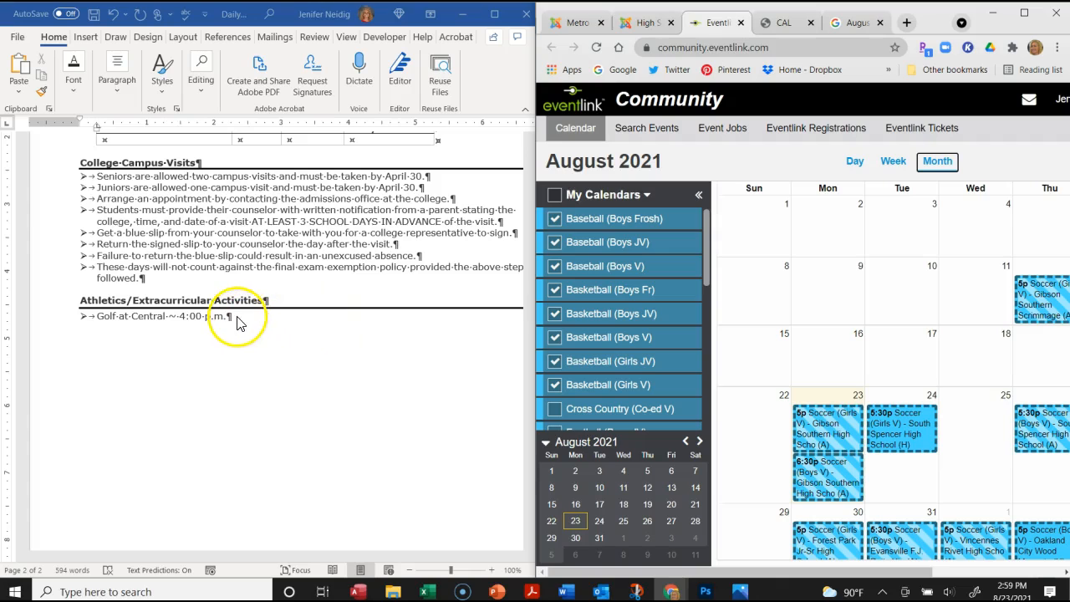
{"action": "left_click_drag", "start_coordinate": [237, 318], "coordinate": [91, 319]}
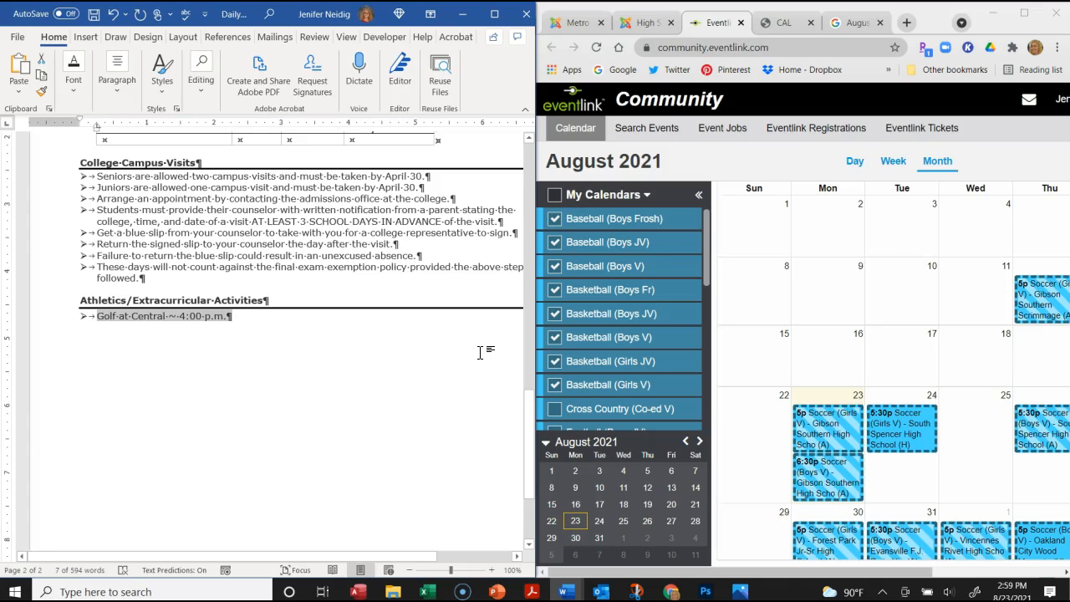
{"action": "key", "text": "BackSpace"}
{"action": "type", "text": "Girls"}
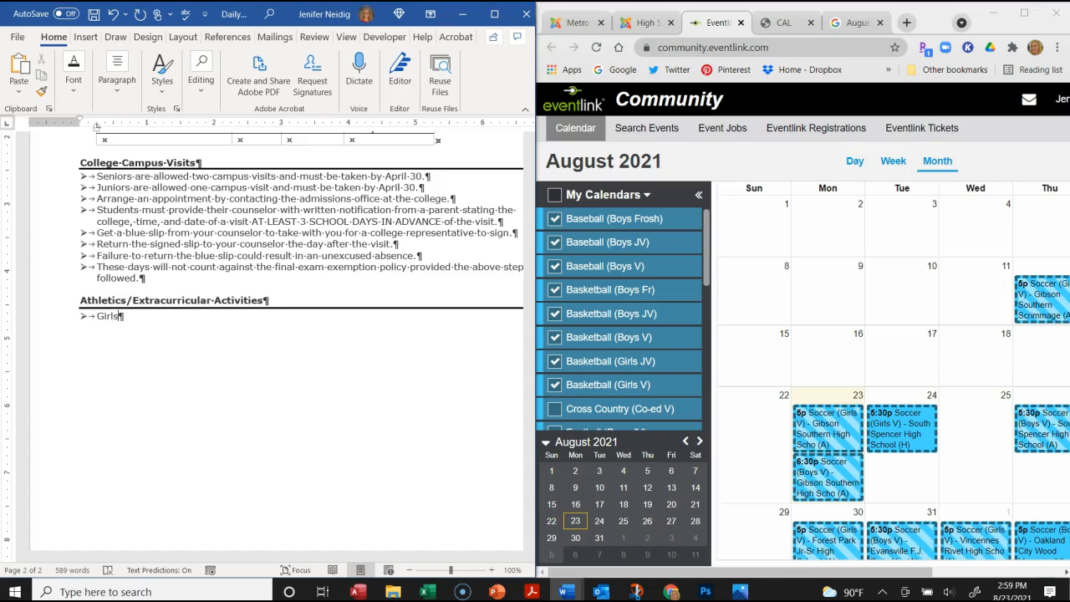
{"action": "type", "text": "; SocSoccer at home against South Spencer –"}
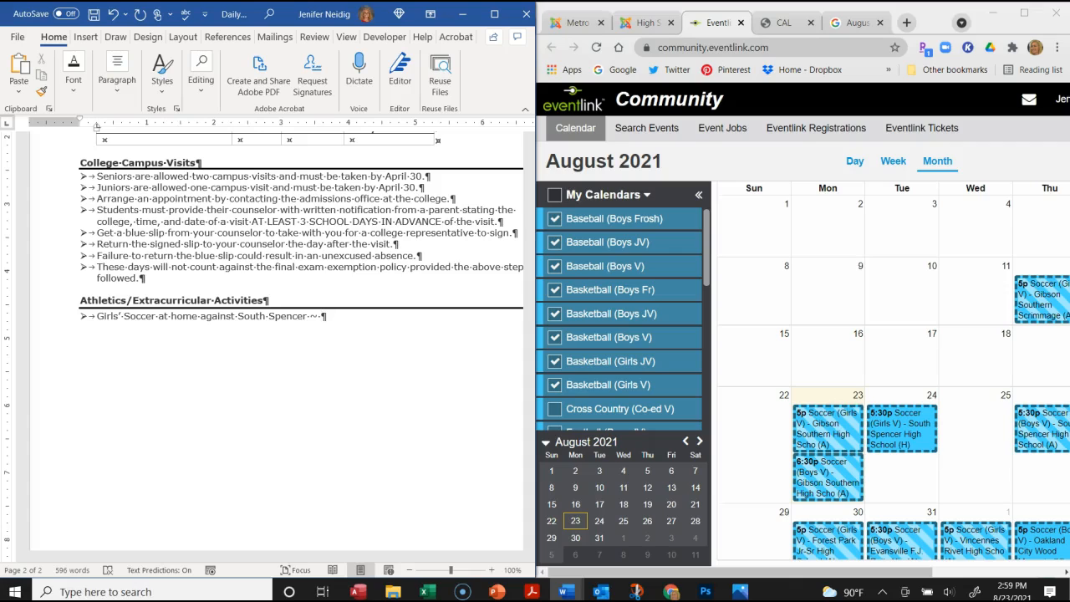
{"action": "type", "text": "5:30 p.m."}
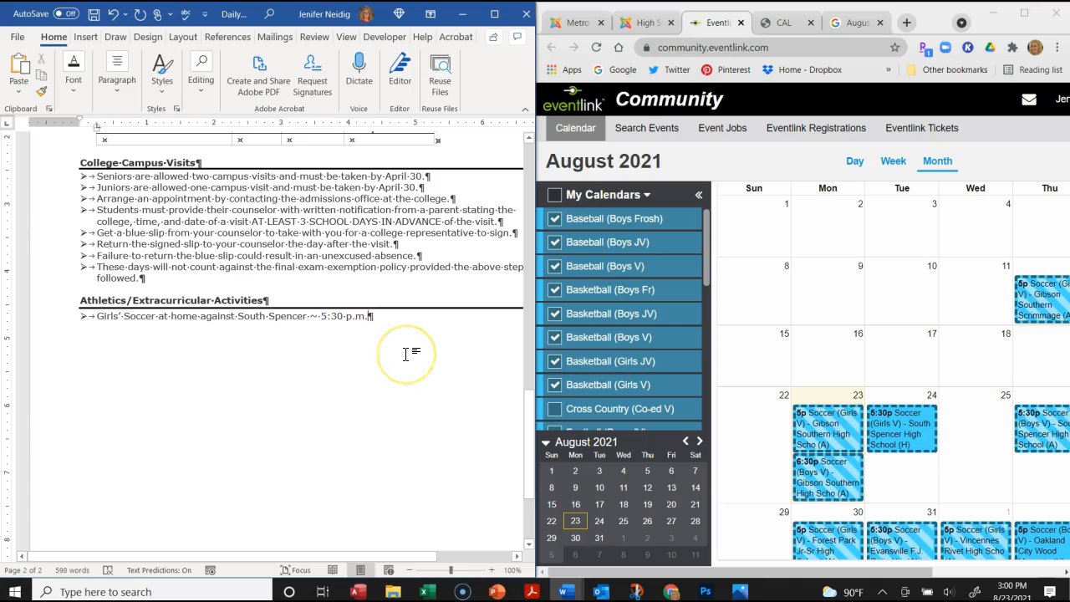
- Enter "8:00 a.m." as the time in the empty row of the college representatives table on page 2
{"action": "scroll", "coordinate": [406, 354], "scroll_direction": "up", "scroll_amount": 1}
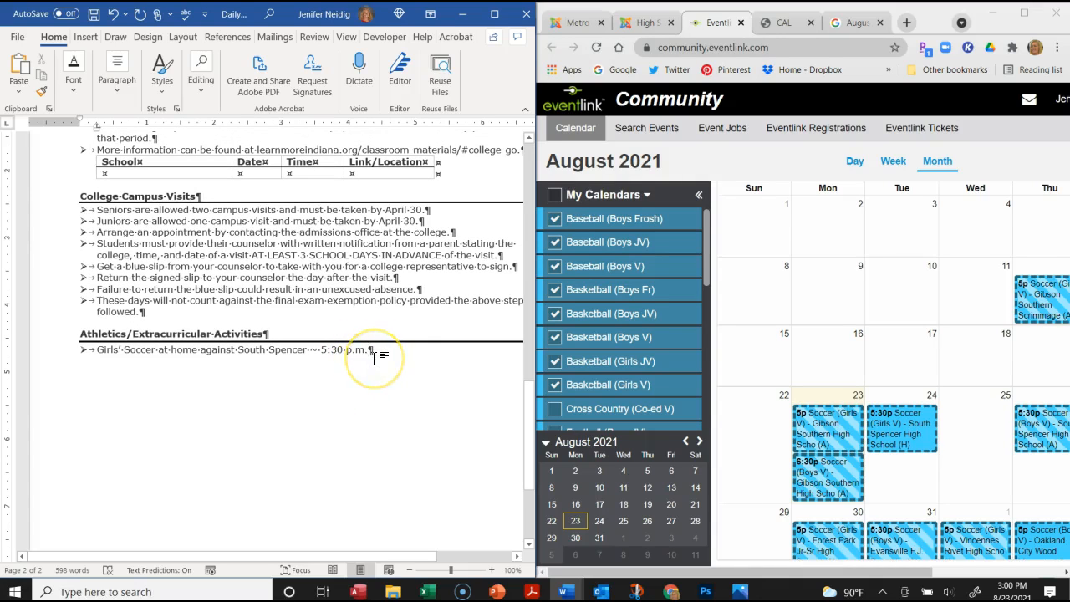
{"action": "scroll", "coordinate": [374, 358], "scroll_direction": "up", "scroll_amount": 15}
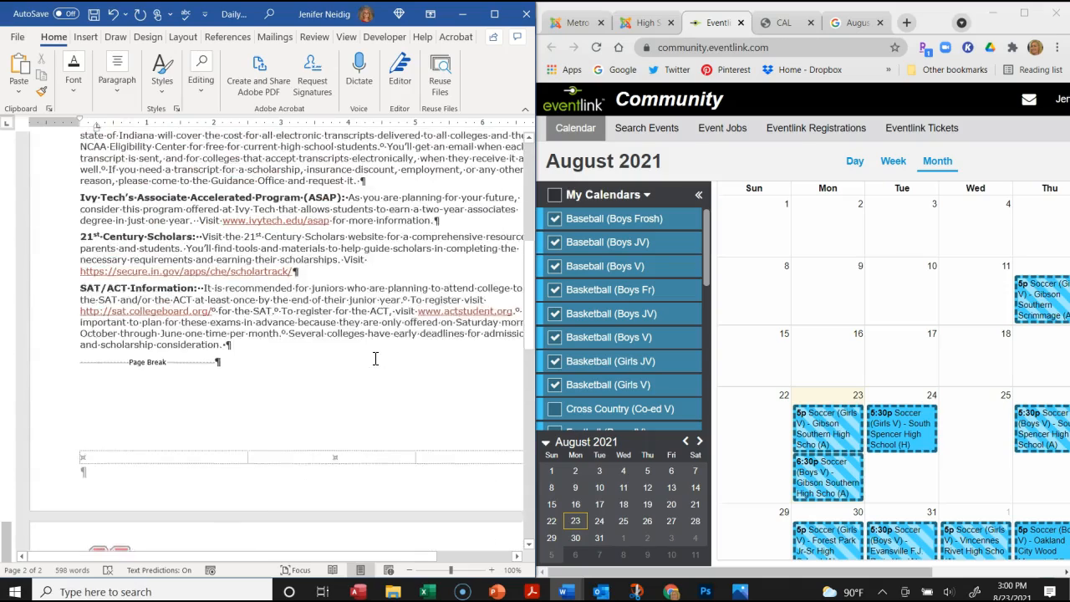
{"action": "scroll", "coordinate": [376, 359], "scroll_direction": "up", "scroll_amount": 10}
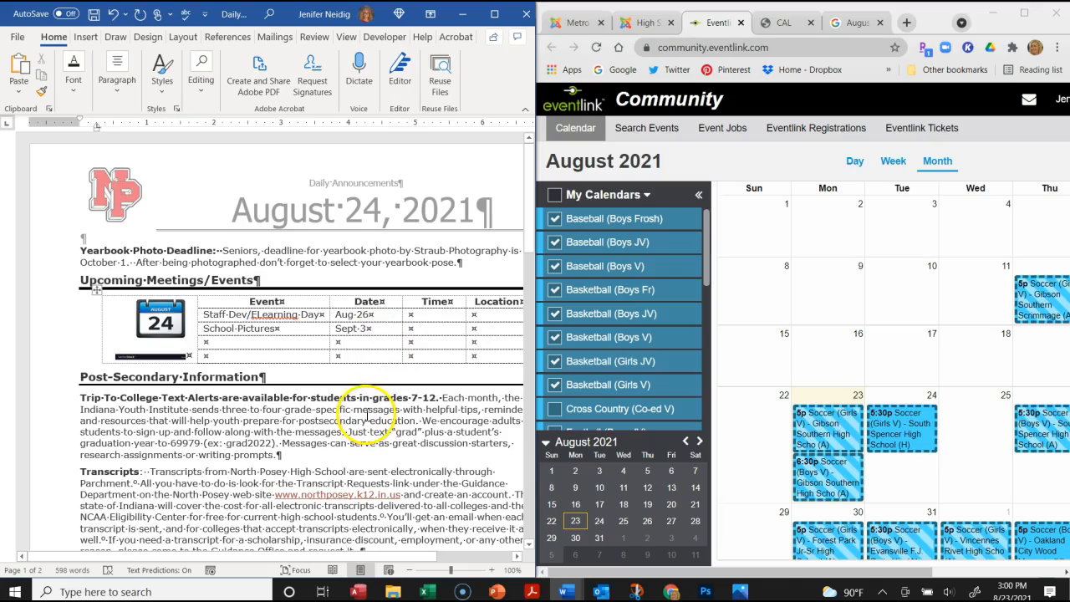
{"action": "scroll", "coordinate": [368, 418], "scroll_direction": "down", "scroll_amount": 3}
{"action": "scroll", "coordinate": [376, 421], "scroll_direction": "down", "scroll_amount": 8}
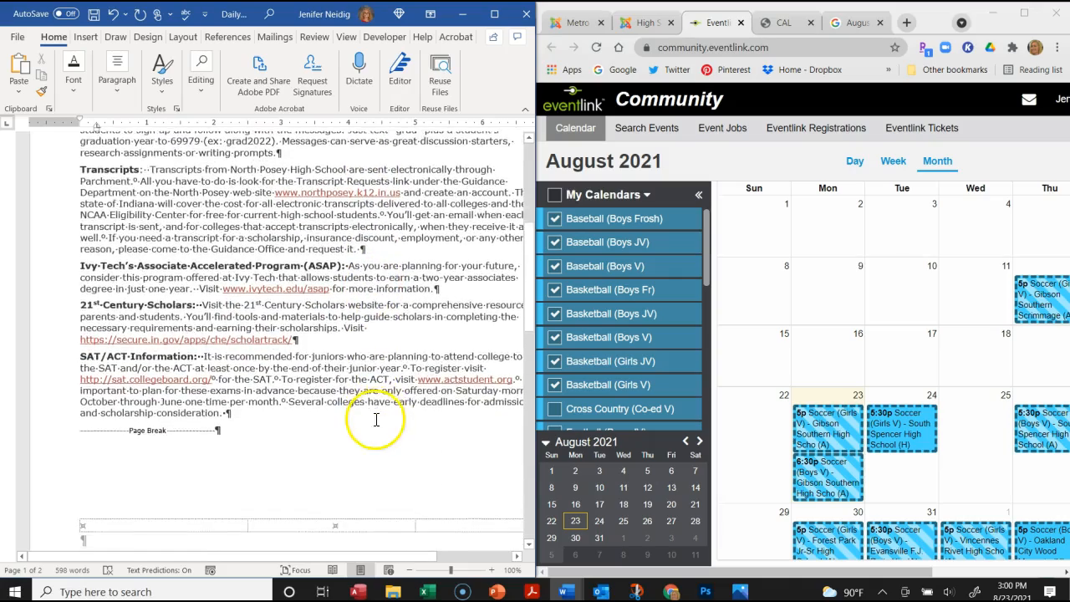
{"action": "scroll", "coordinate": [380, 423], "scroll_direction": "down", "scroll_amount": 4}
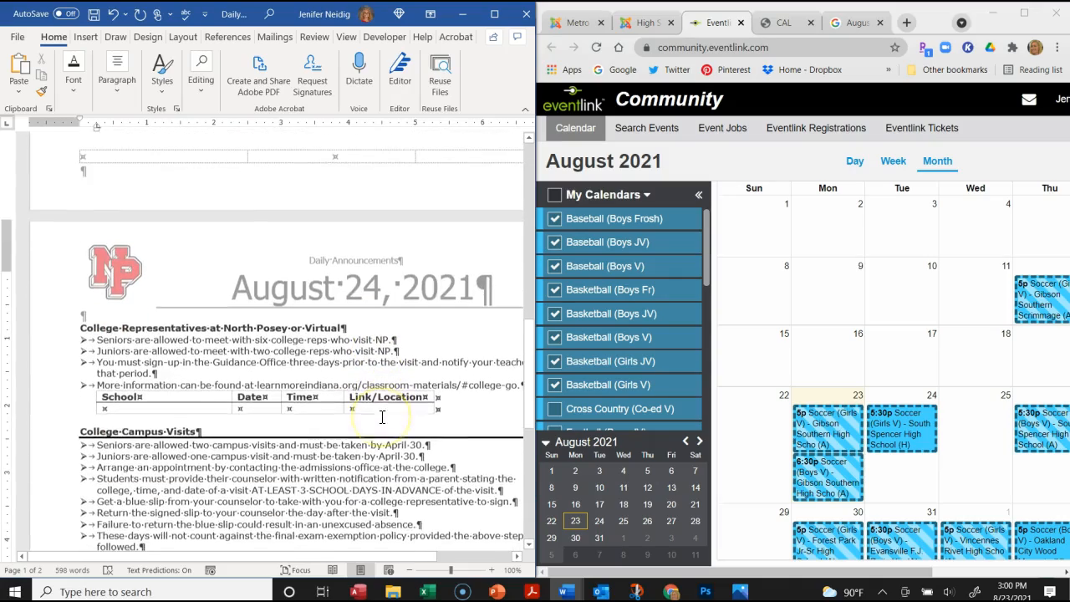
{"action": "left_click", "coordinate": [184, 412]}
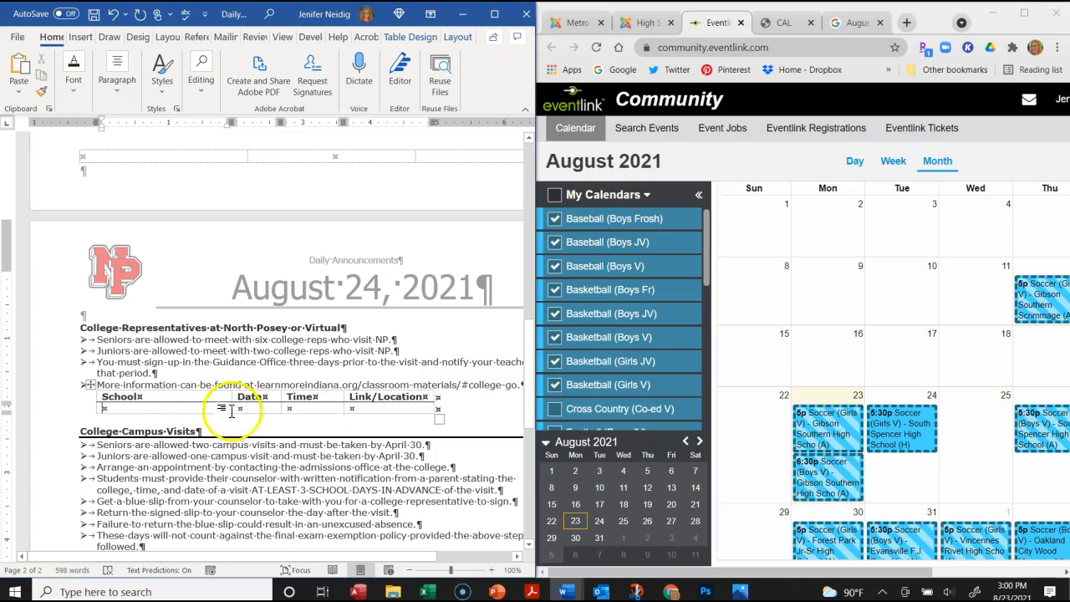
{"action": "left_click", "coordinate": [302, 410]}
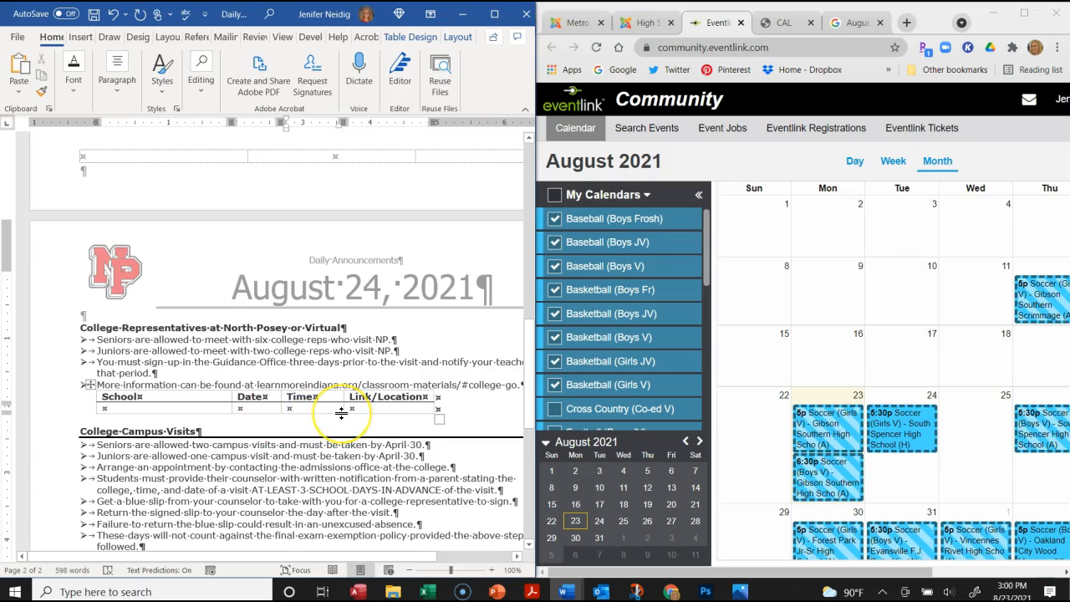
{"action": "type", "text": "8:00·a.m."}
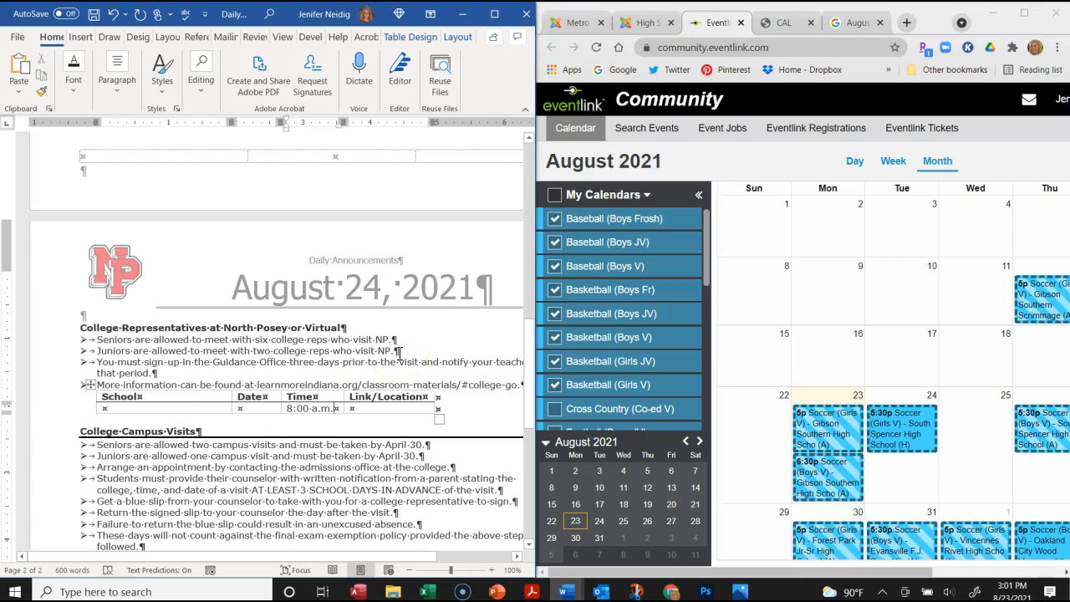
- Look back through the announcements up to the first page and save the document
{"action": "scroll", "coordinate": [407, 396], "scroll_direction": "down", "scroll_amount": 3}
{"action": "scroll", "coordinate": [407, 396], "scroll_direction": "down", "scroll_amount": 2}
{"action": "scroll", "coordinate": [408, 396], "scroll_direction": "up", "scroll_amount": 12}
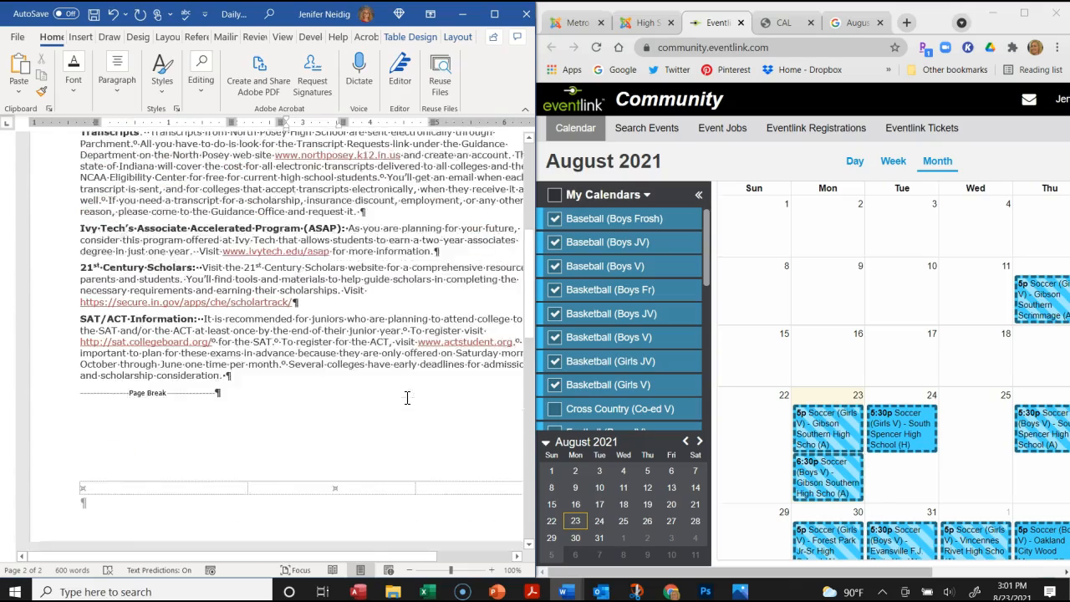
{"action": "scroll", "coordinate": [408, 397], "scroll_direction": "up", "scroll_amount": 8}
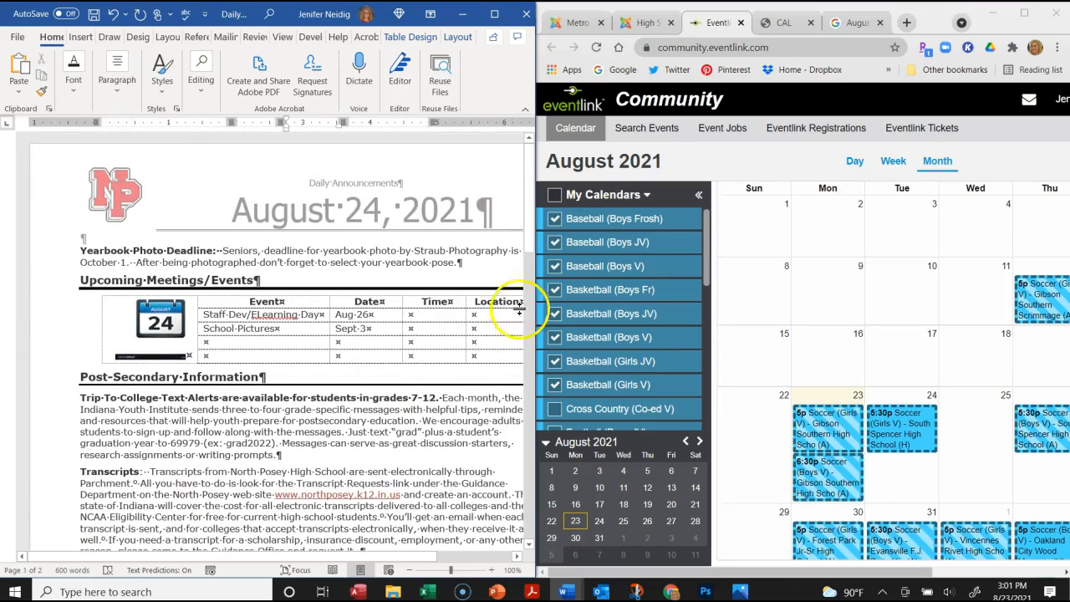
{"action": "left_click", "coordinate": [95, 14]}
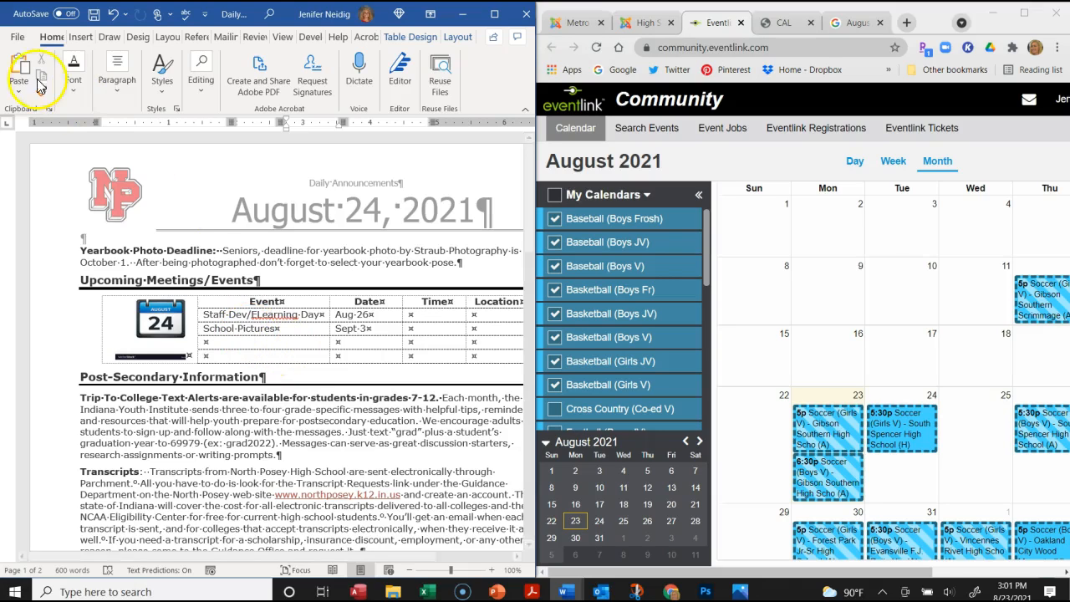
- Save the announcements as an Adobe PDF named "Aug 24 2021" in the Announcements folder and dismiss the Fill & Sign suggestion
{"action": "left_click", "coordinate": [18, 38]}
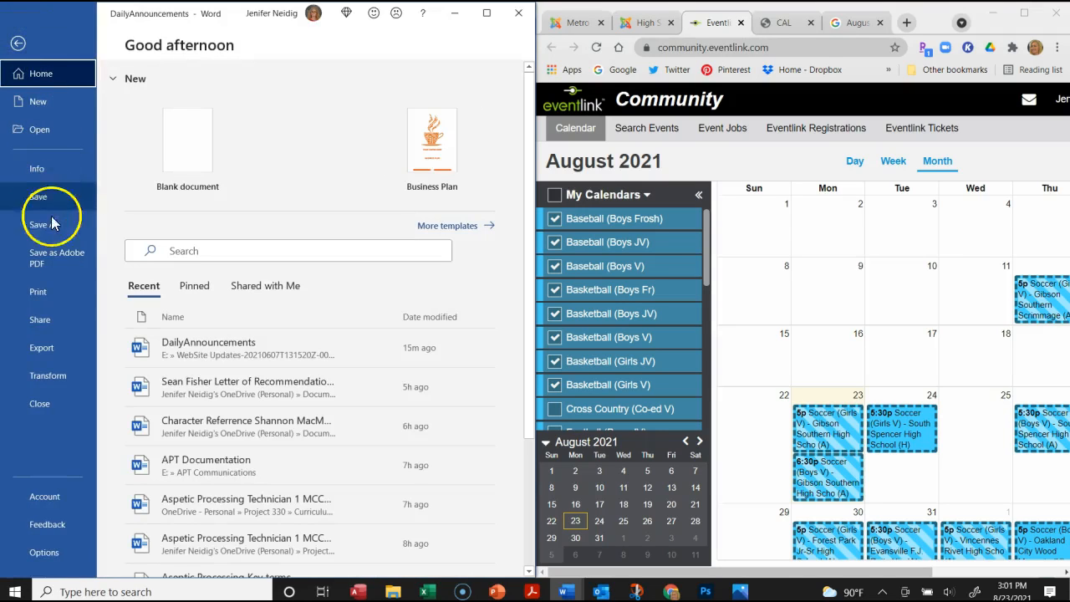
{"action": "left_click", "coordinate": [58, 261]}
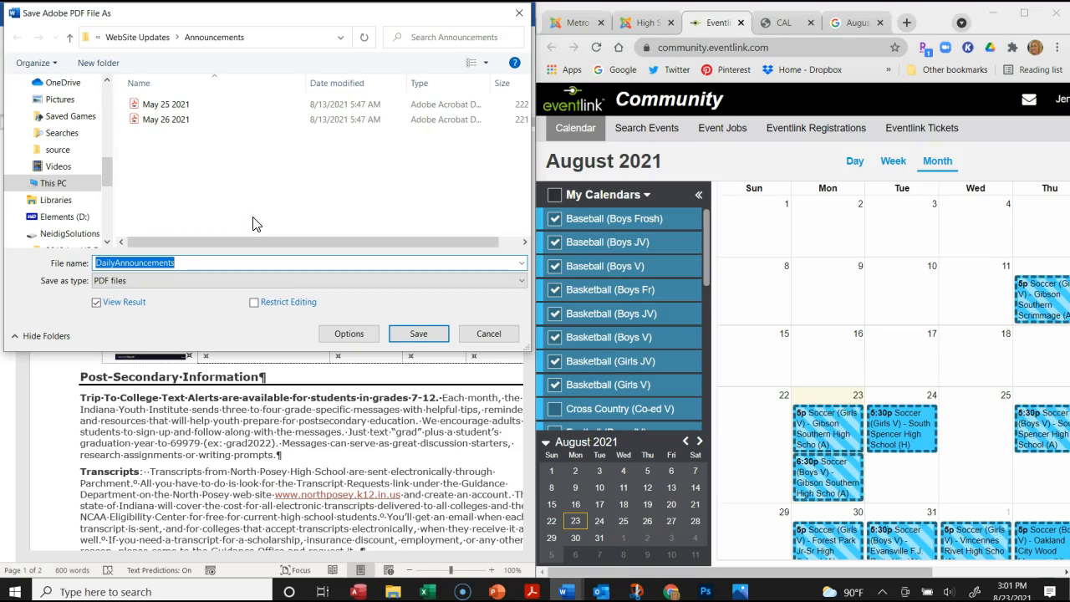
{"action": "type", "text": "Au"}
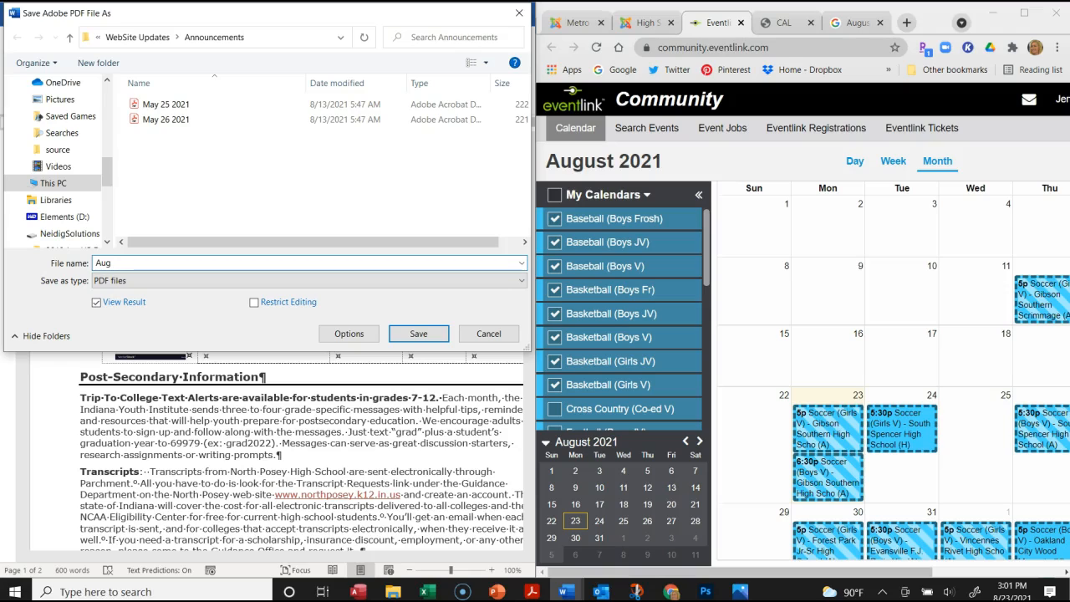
{"action": "type", "text": "g"}
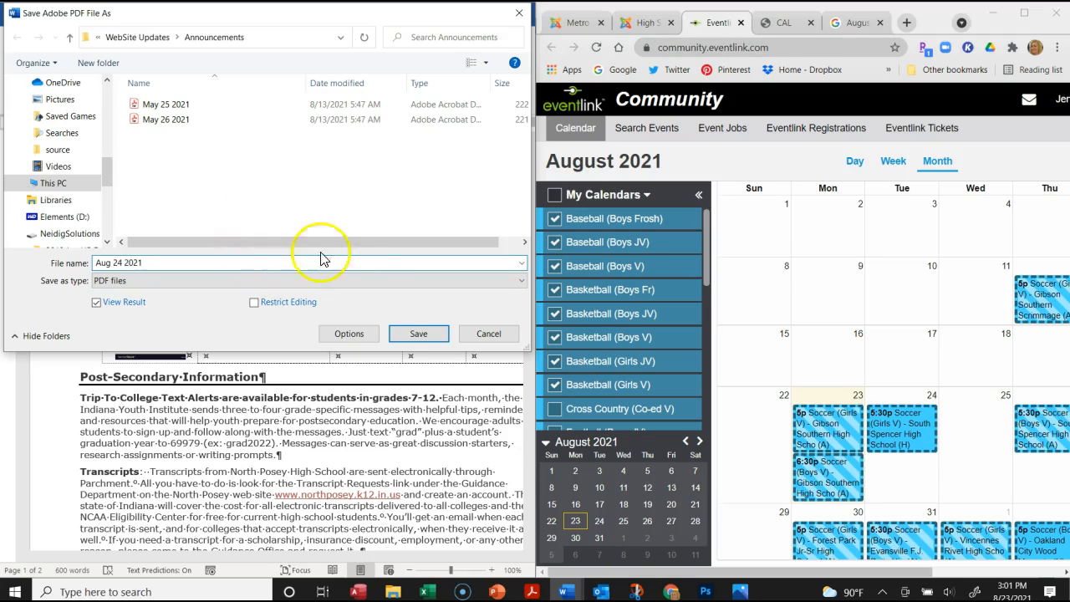
{"action": "left_click", "coordinate": [418, 334]}
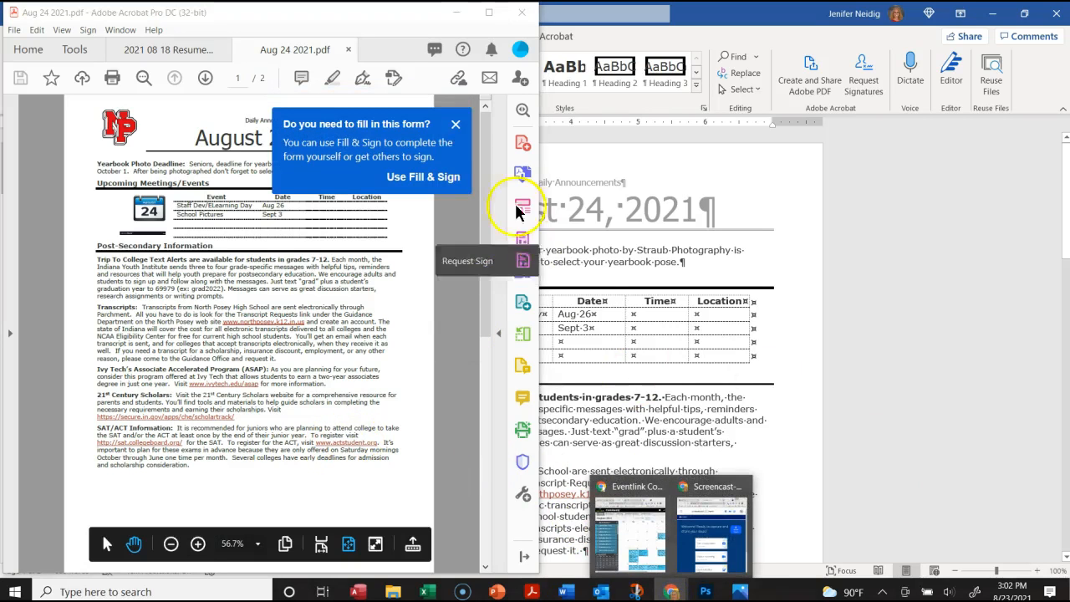
{"action": "left_click", "coordinate": [456, 127]}
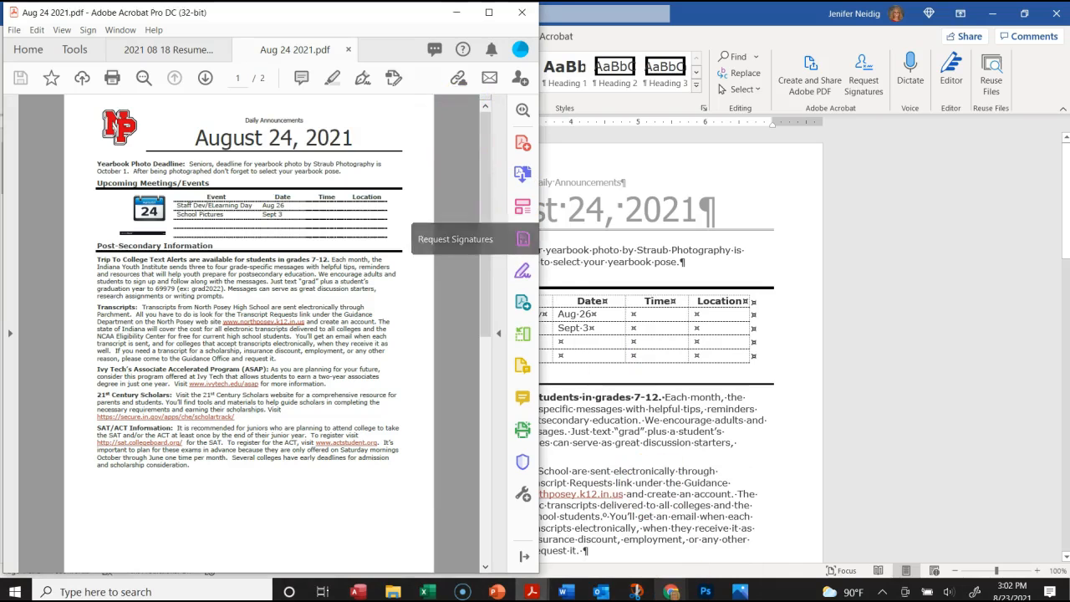
- Switch to Chrome's Eventlink window and bring up the mamboschools login page of the North Posey website
{"action": "mouse_move", "coordinate": [669, 589]}
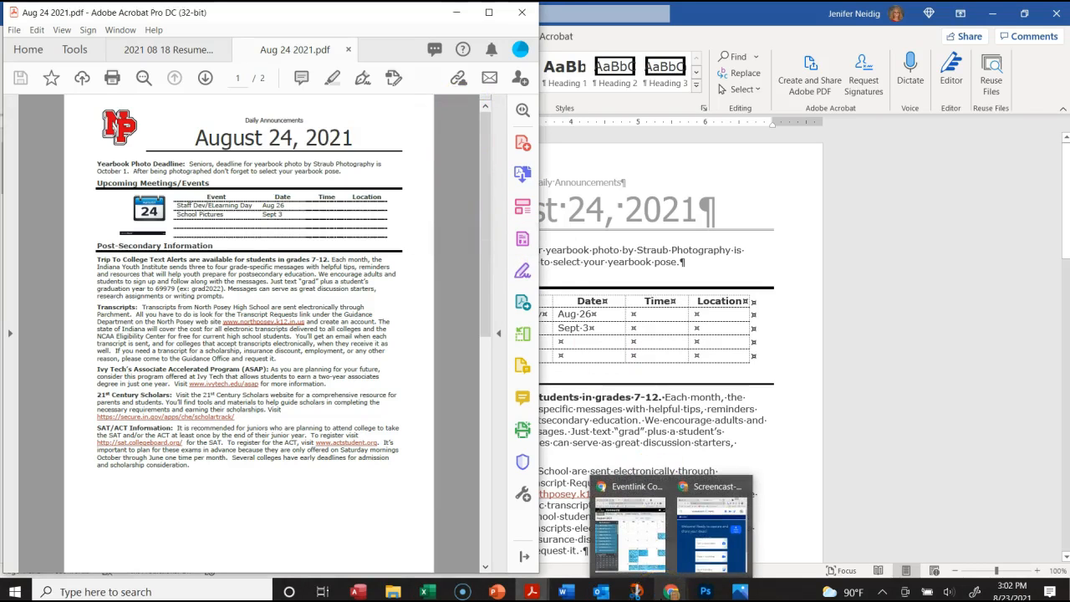
{"action": "left_click", "coordinate": [648, 529]}
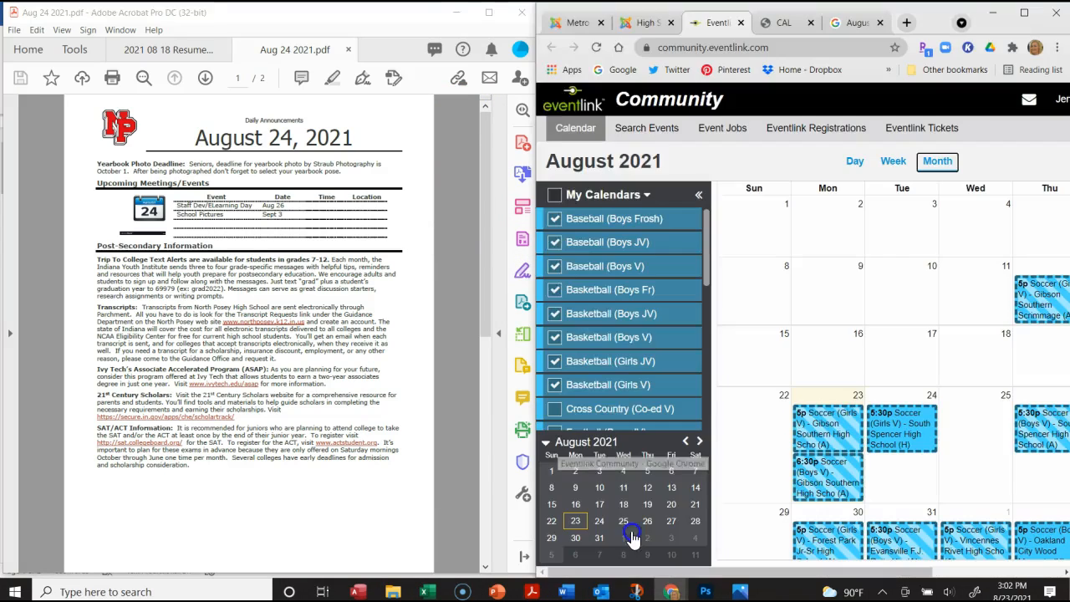
{"action": "left_click", "coordinate": [566, 22]}
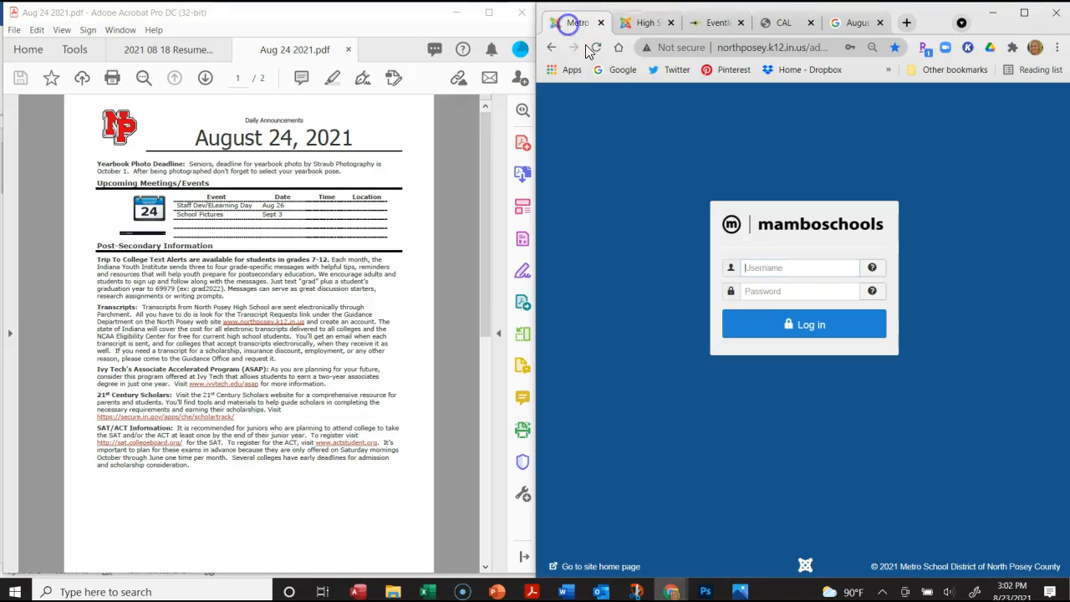
- Maximize the browser window and log in to mamboschools with the saved username and password
{"action": "left_click", "coordinate": [1024, 13]}
{"action": "left_click", "coordinate": [524, 263]}
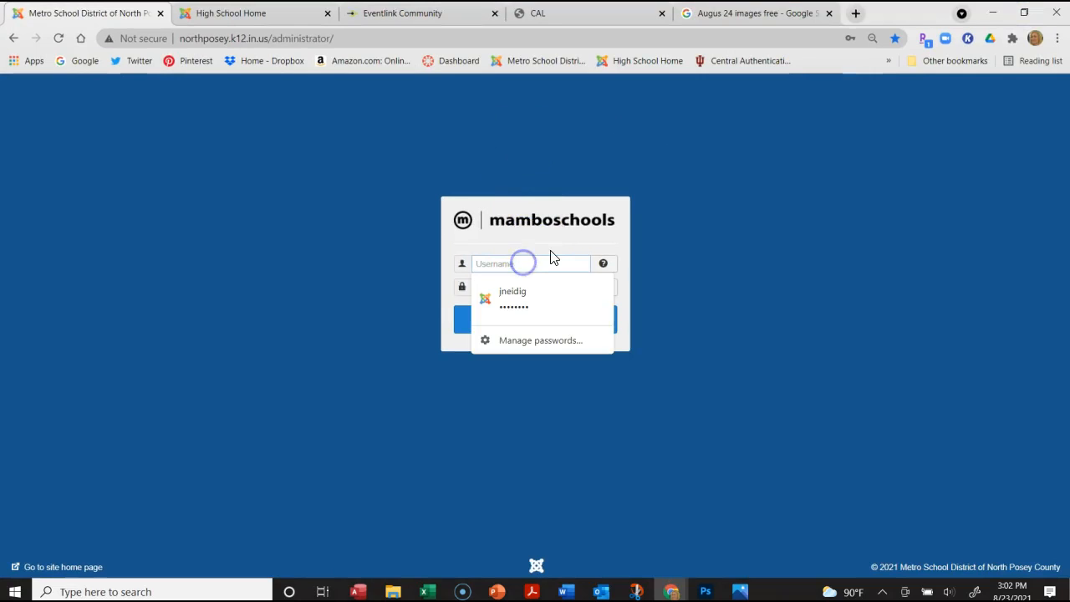
{"action": "left_click", "coordinate": [511, 307]}
{"action": "left_click", "coordinate": [543, 321]}
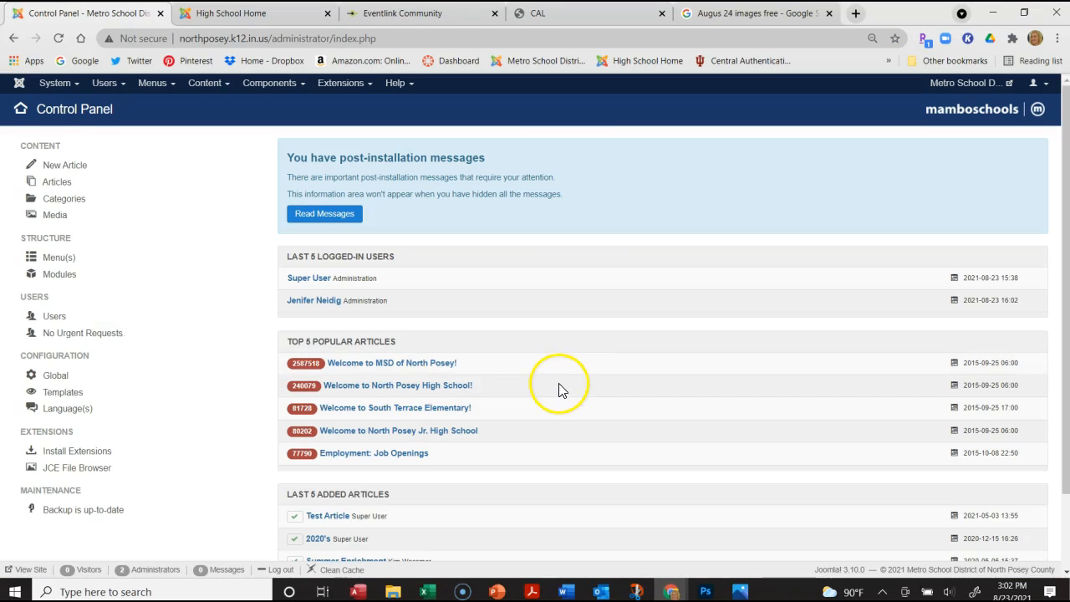
- Open the Documents list of the DOCman component
{"action": "left_click", "coordinate": [282, 90]}
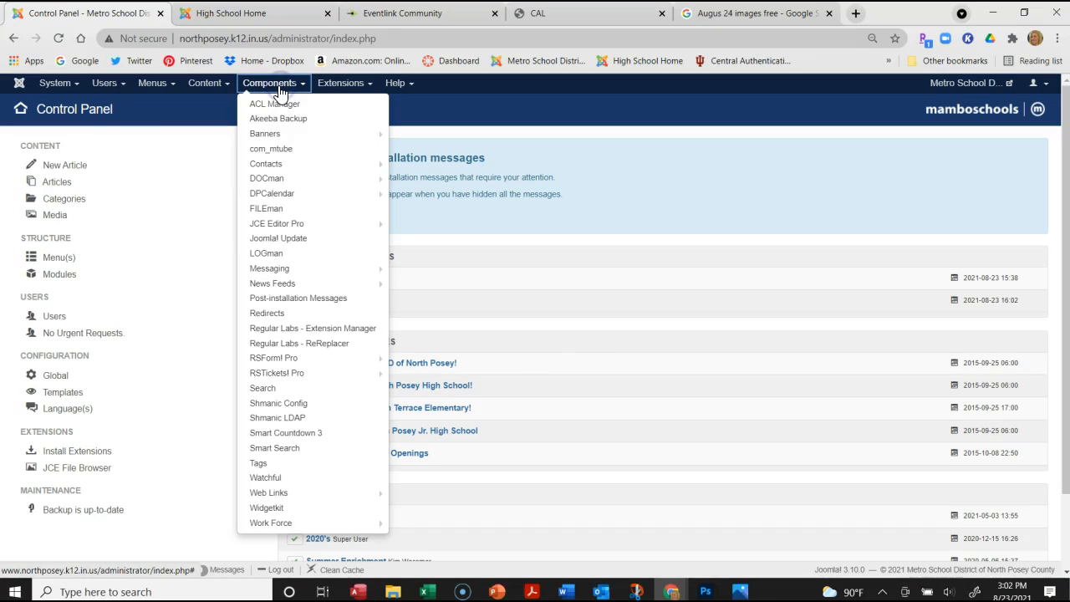
{"action": "left_click", "coordinate": [282, 178]}
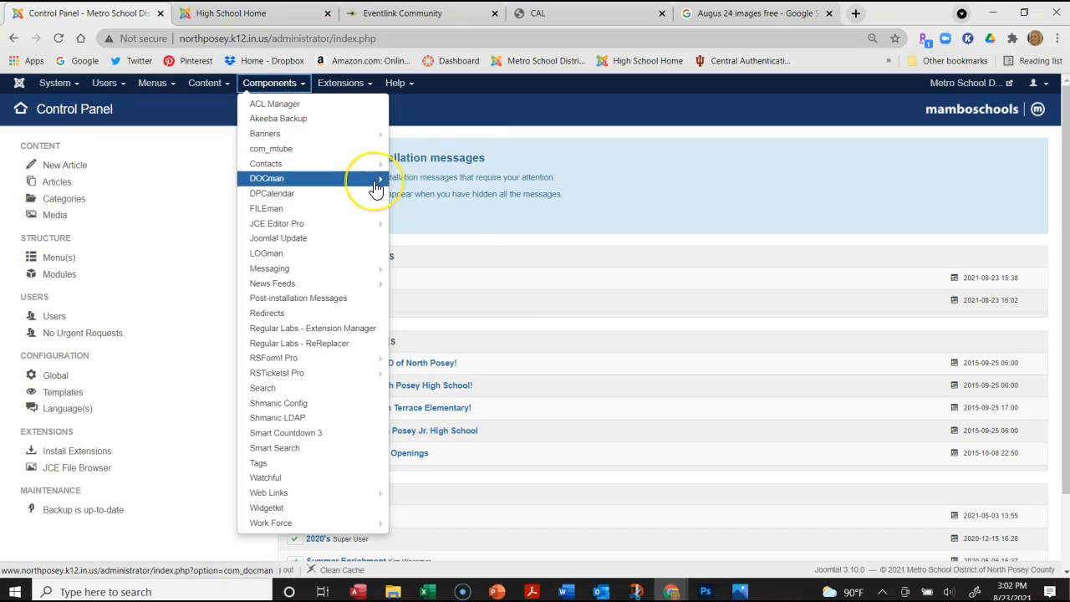
{"action": "left_click", "coordinate": [392, 183]}
{"action": "left_click", "coordinate": [226, 165]}
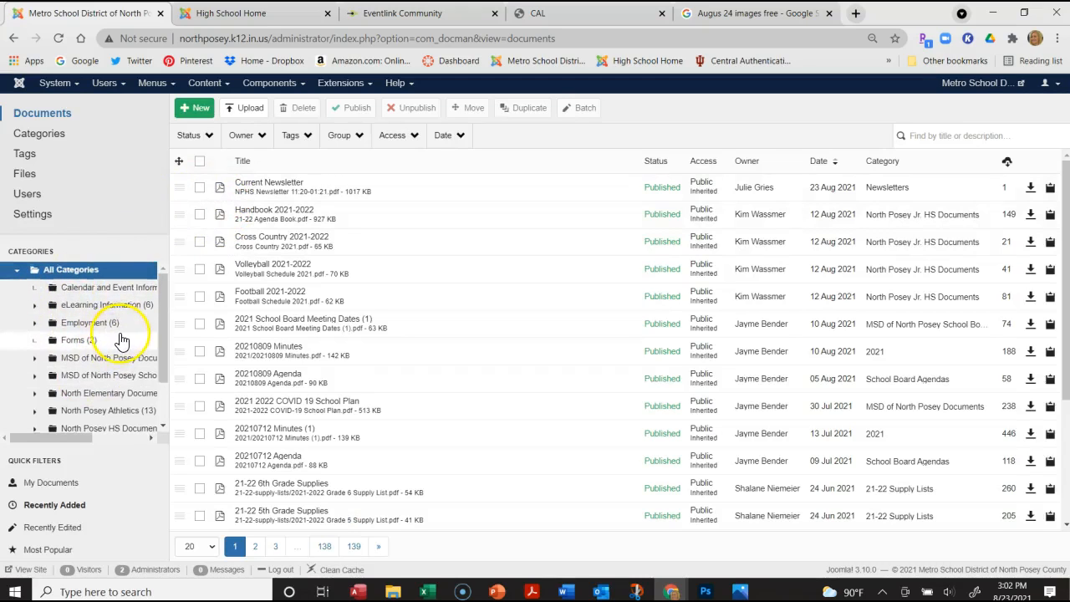
- Expand the North Posey HS Documents category and open its Daily Announcements subcategory
{"action": "scroll", "coordinate": [84, 335], "scroll_direction": "down", "scroll_amount": 1}
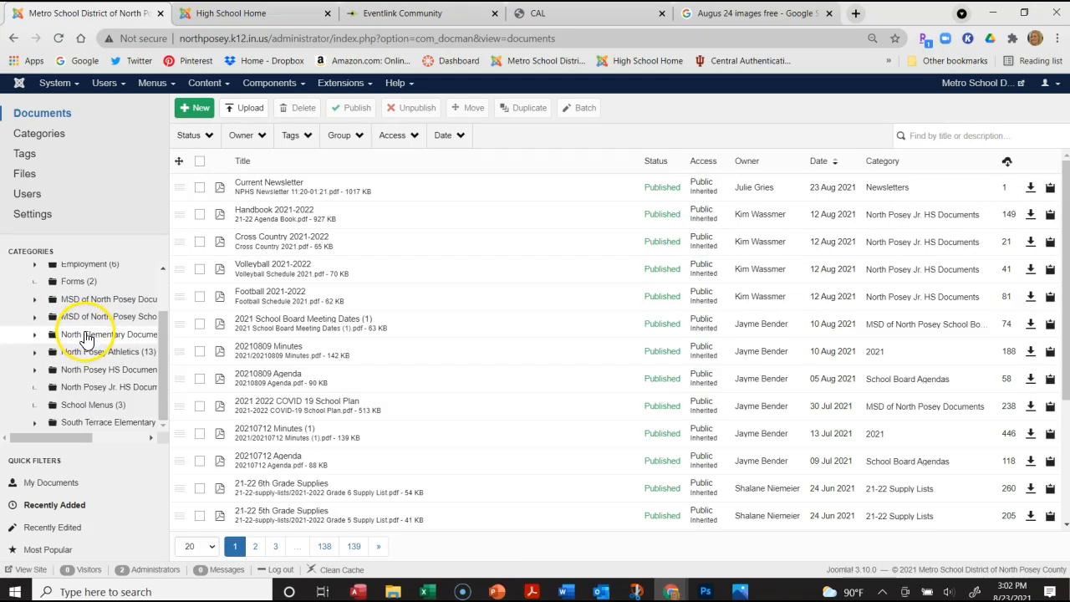
{"action": "left_click", "coordinate": [34, 370]}
{"action": "scroll", "coordinate": [35, 380], "scroll_direction": "down", "scroll_amount": 1}
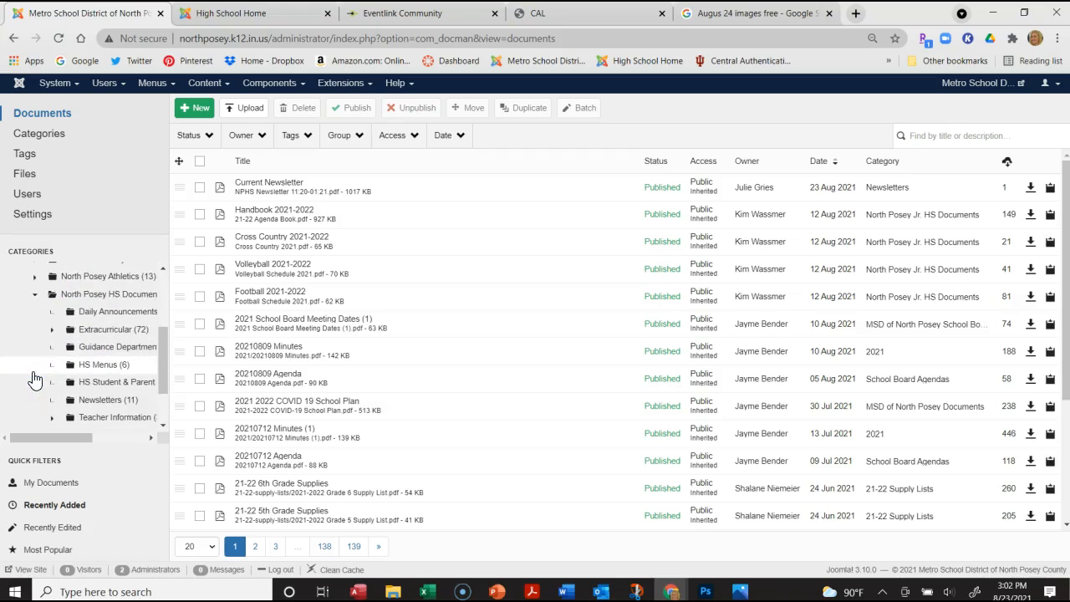
{"action": "left_click_drag", "start_coordinate": [92, 311], "coordinate": [216, 304]}
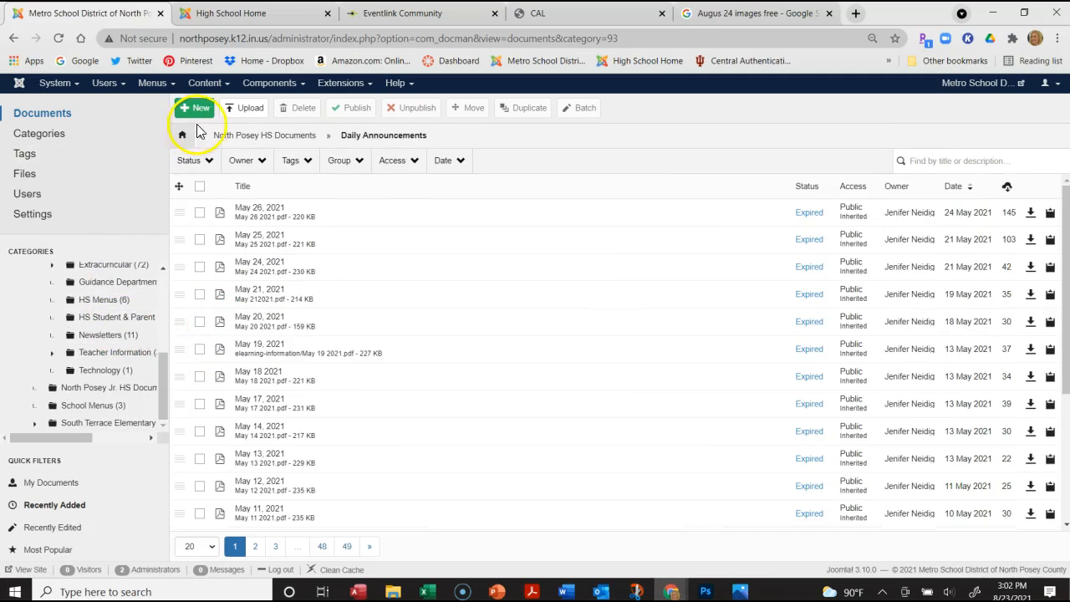
- Create a new document in Daily Announcements and title it "August 24, 2021"
{"action": "left_click", "coordinate": [197, 116]}
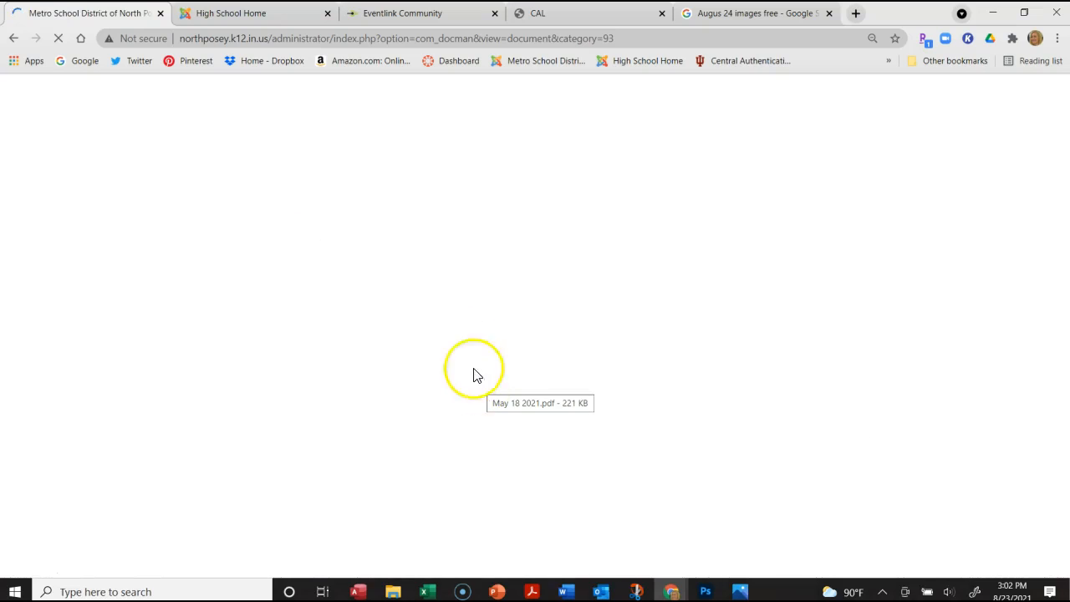
{"action": "left_click", "coordinate": [110, 125]}
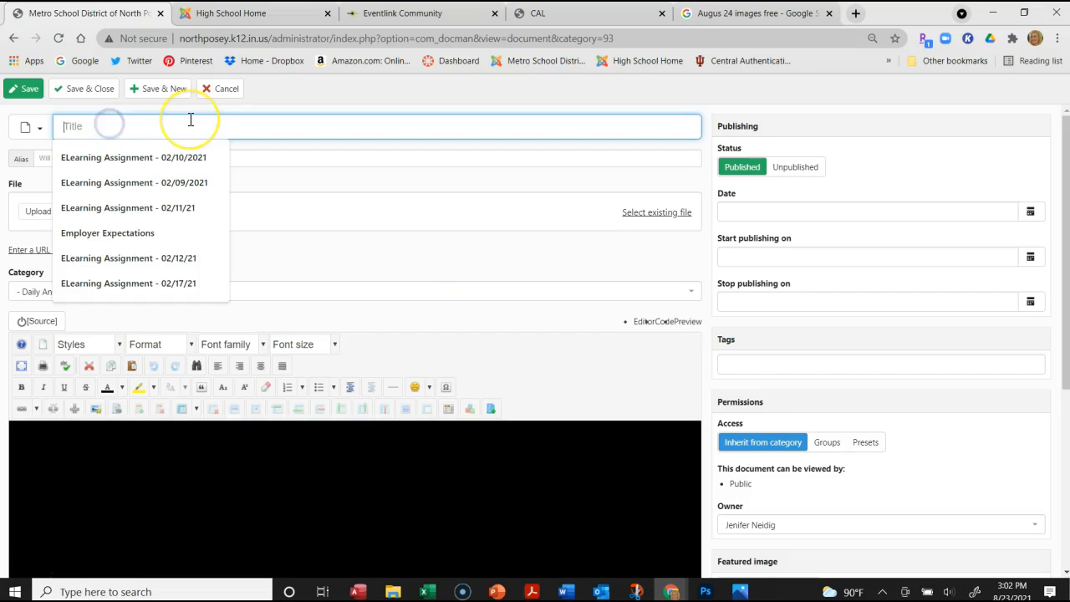
{"action": "type", "text": "August 24, 2021"}
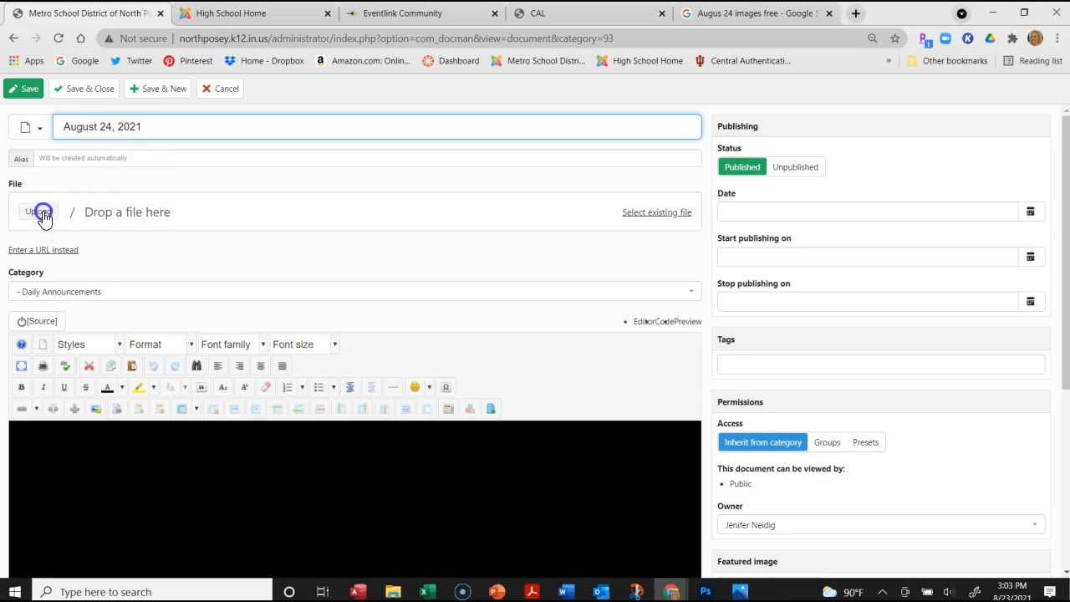
- Upload "Aug 24 2021.pdf" to the document from the Announcements folder inside WebSite Updates on the E: drive
{"action": "left_click", "coordinate": [42, 214]}
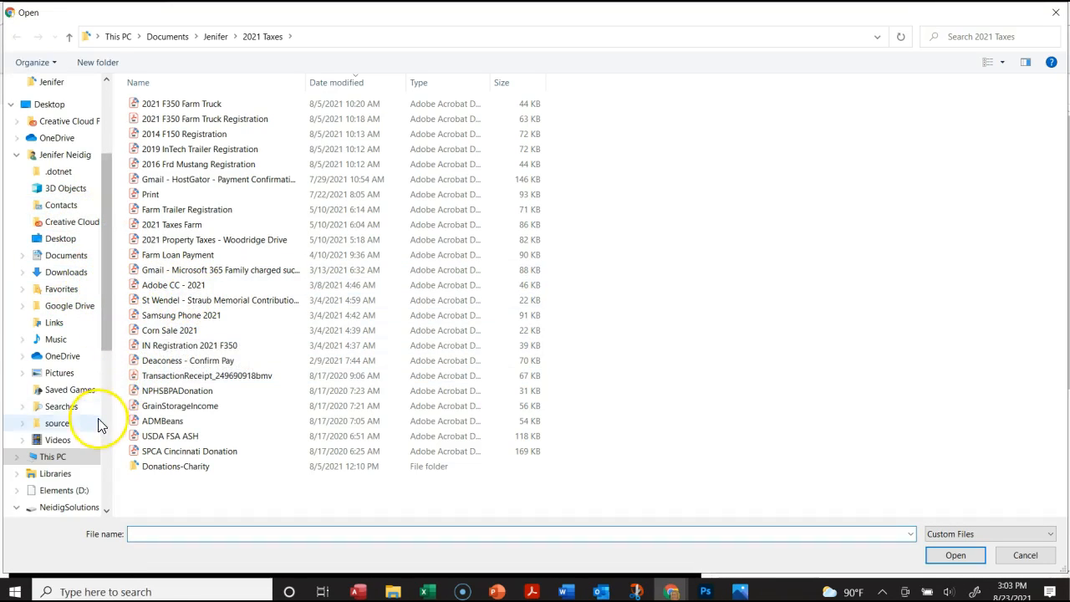
{"action": "left_click", "coordinate": [71, 507]}
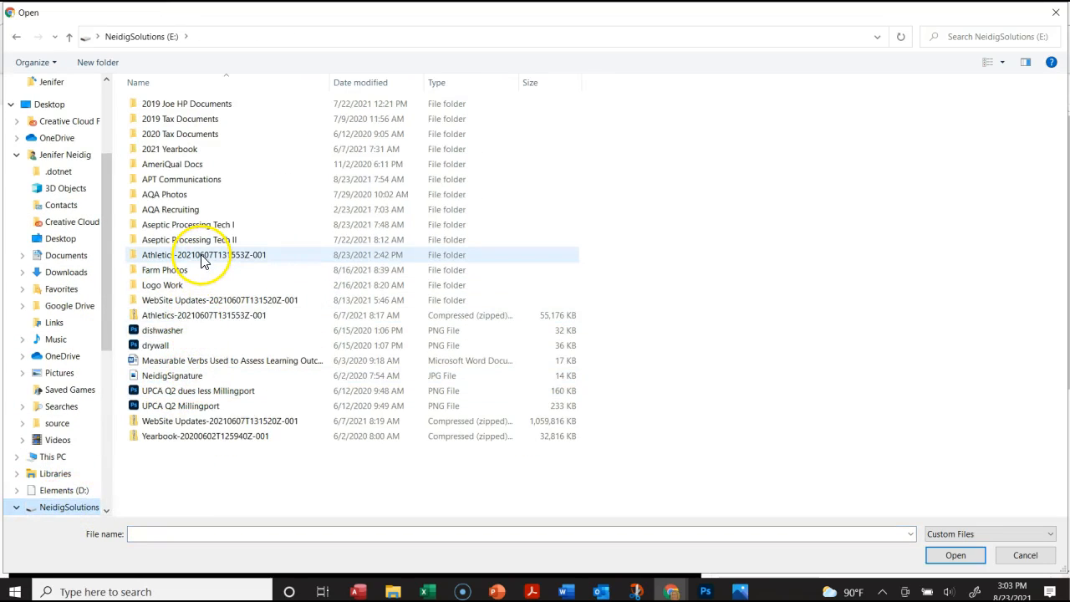
{"action": "double_click", "coordinate": [224, 299]}
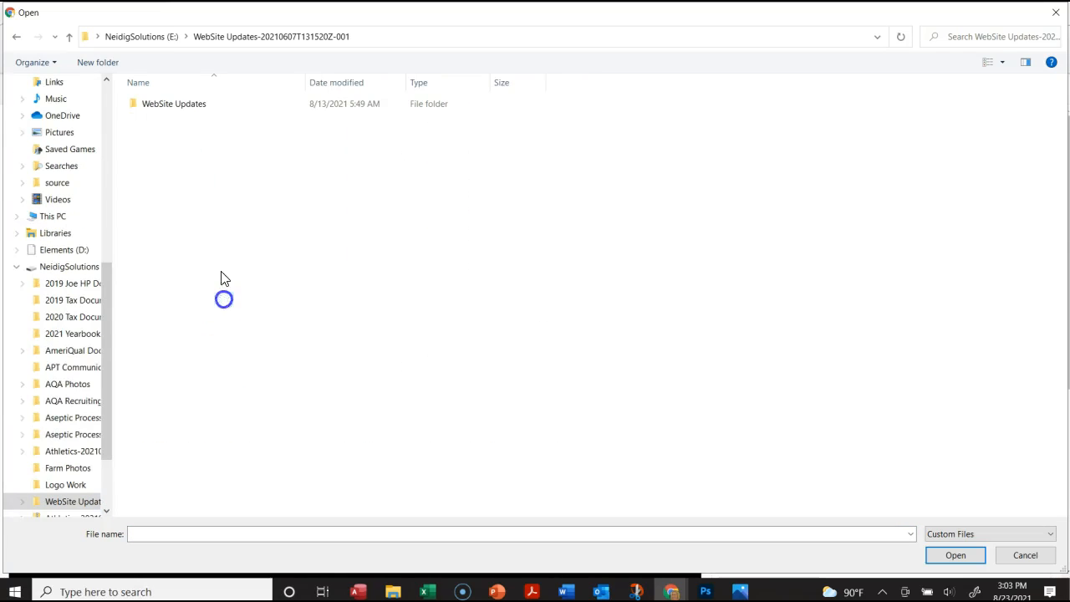
{"action": "double_click", "coordinate": [154, 107]}
{"action": "double_click", "coordinate": [175, 118]}
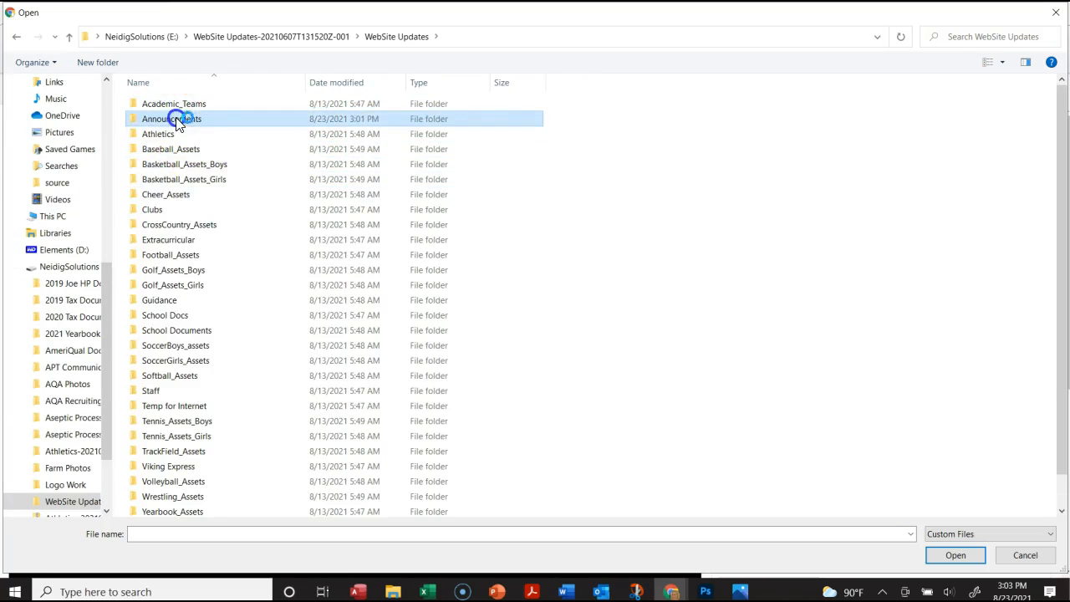
{"action": "left_click", "coordinate": [159, 104]}
{"action": "double_click", "coordinate": [159, 103]}
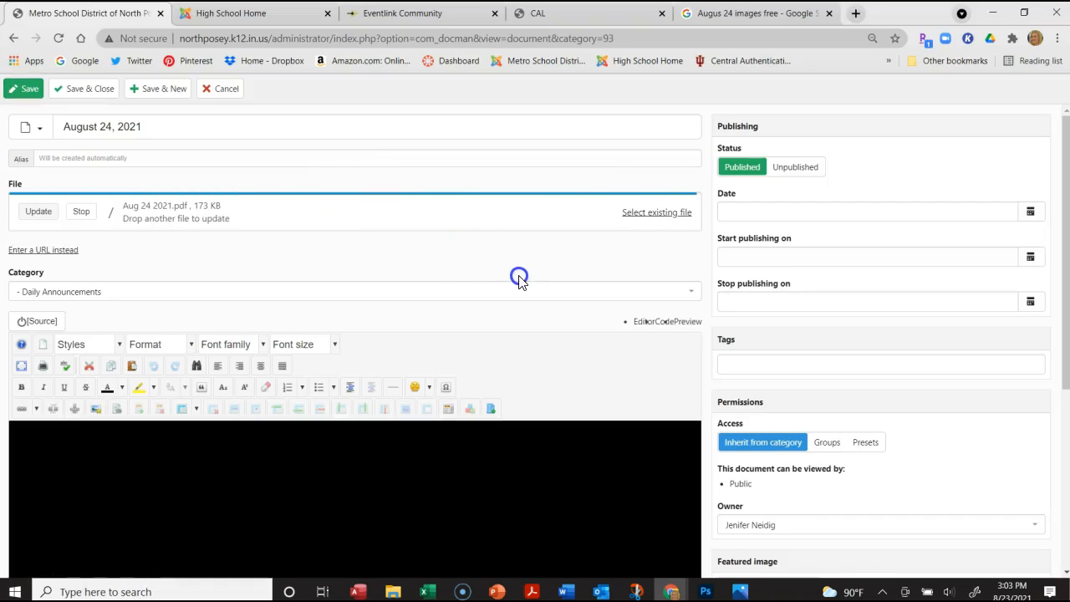
- Set the document to stop publishing on August 31, 2021, then save and close it
{"action": "left_click", "coordinate": [1029, 301]}
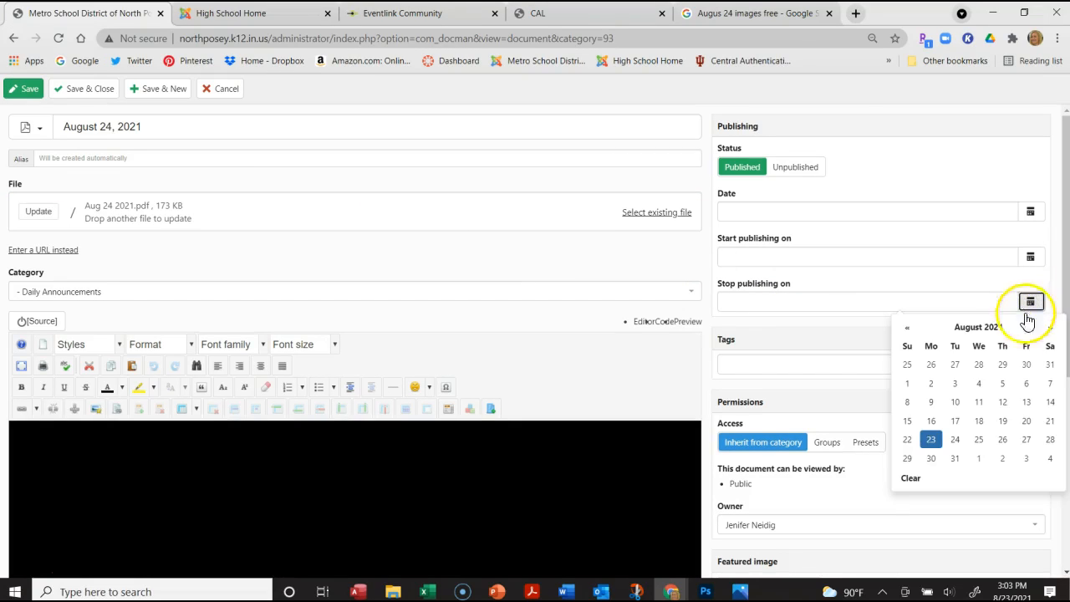
{"action": "left_click", "coordinate": [956, 462]}
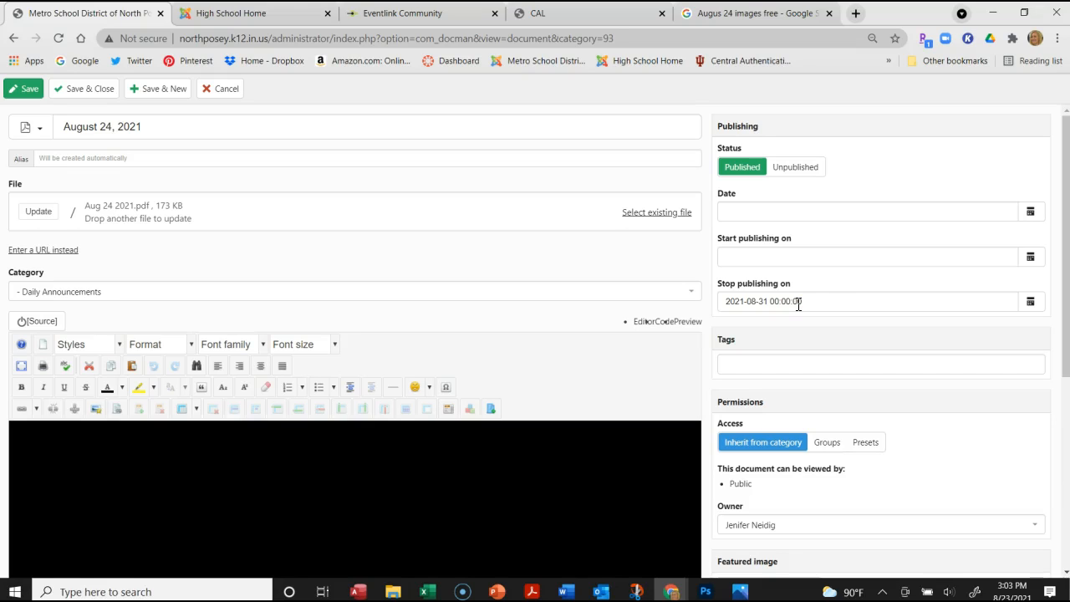
{"action": "left_click", "coordinate": [88, 89]}
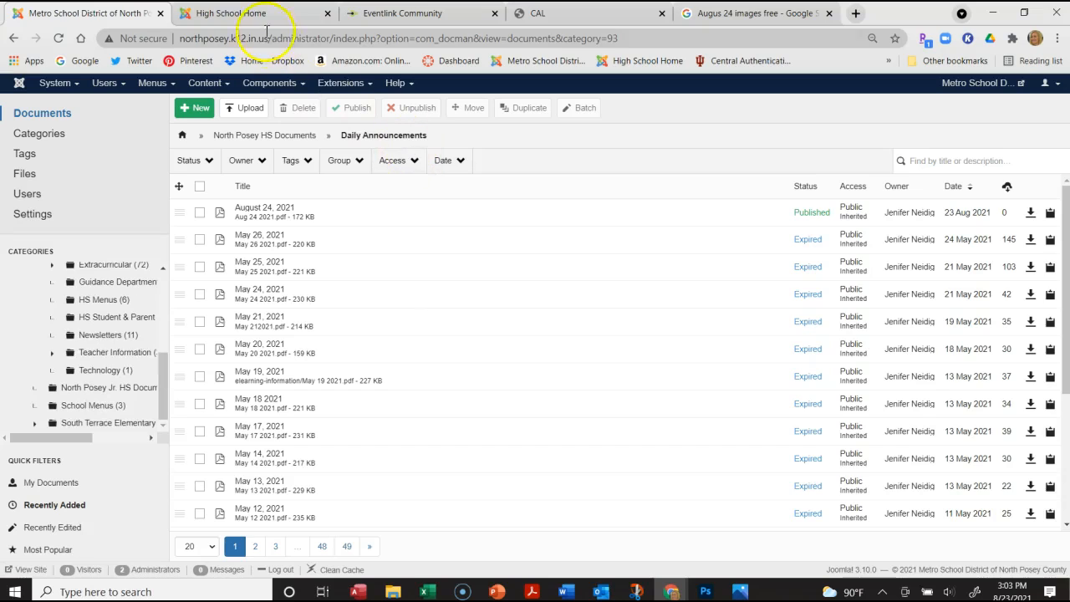
- Check what the Daily Announcements section of the North Posey High School home page displays
{"action": "left_click", "coordinate": [263, 13]}
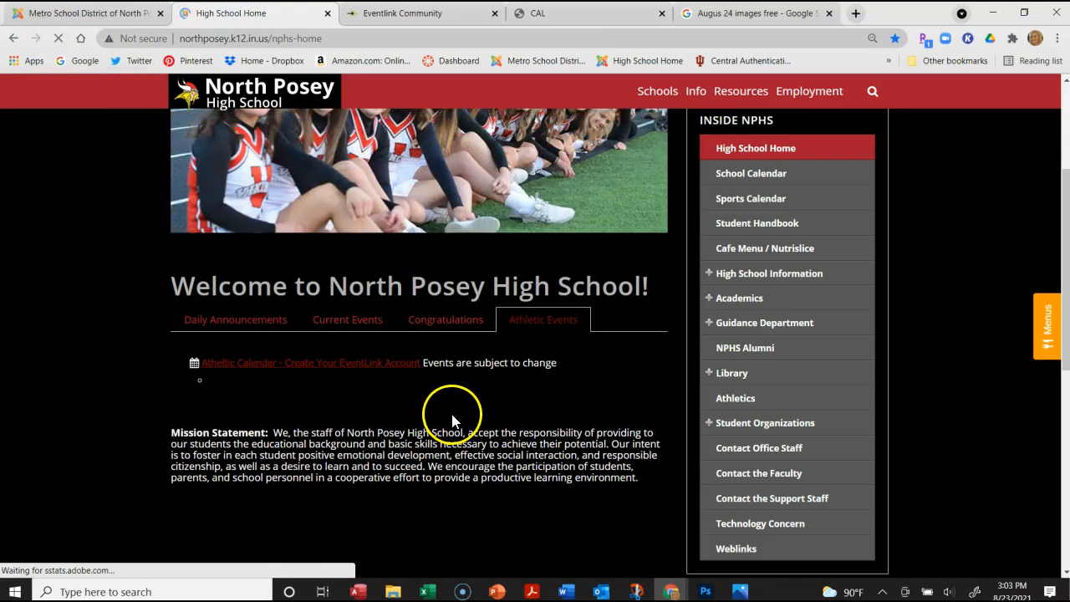
{"action": "scroll", "coordinate": [443, 398], "scroll_direction": "down", "scroll_amount": 5}
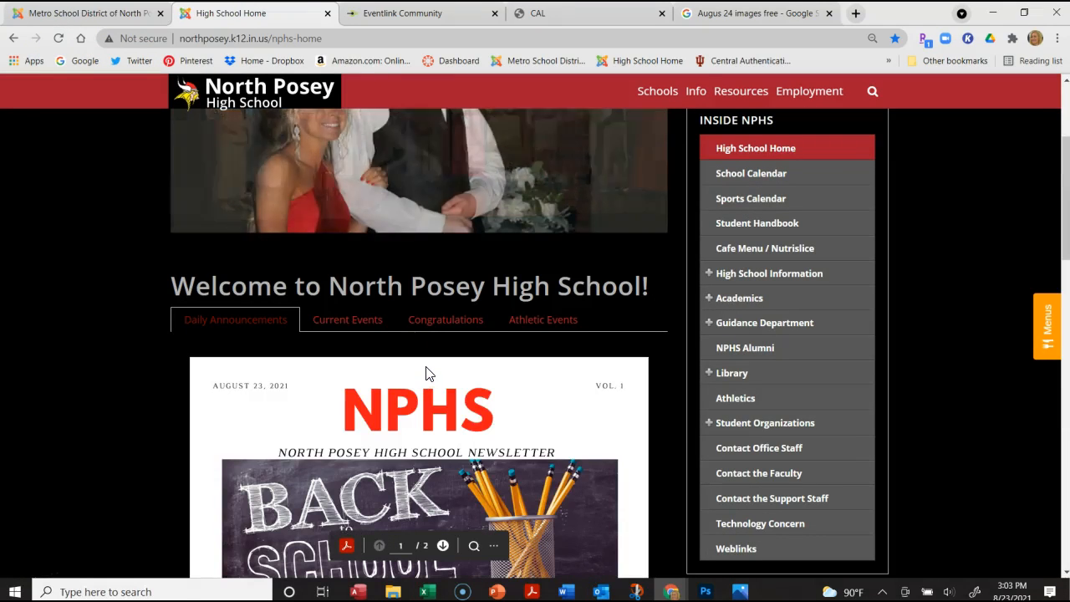
{"action": "scroll", "coordinate": [427, 376], "scroll_direction": "down", "scroll_amount": 1}
{"action": "scroll", "coordinate": [426, 372], "scroll_direction": "down", "scroll_amount": 8}
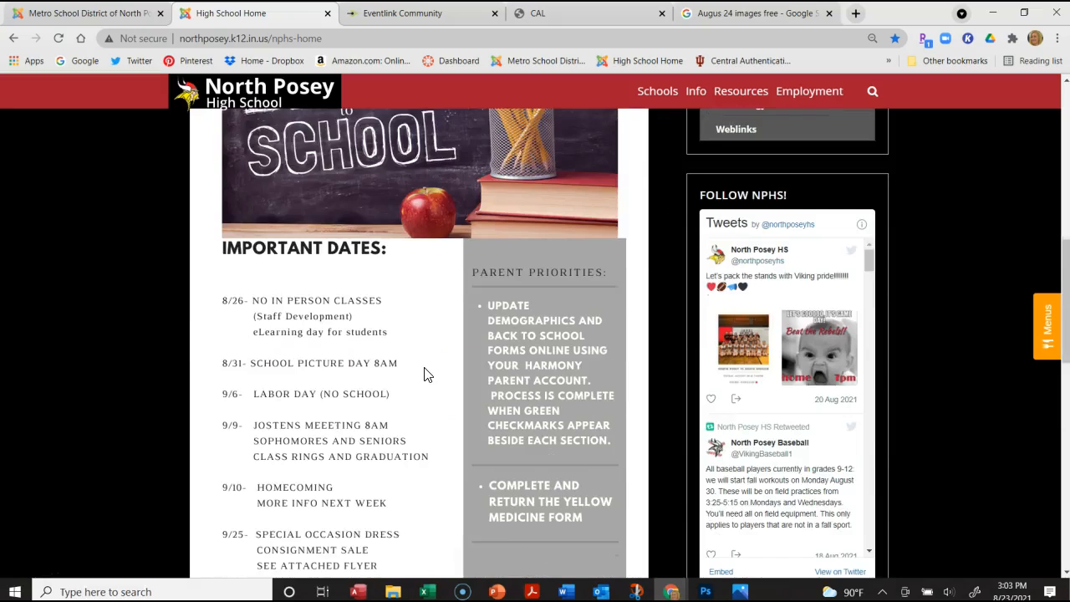
{"action": "scroll", "coordinate": [423, 374], "scroll_direction": "down", "scroll_amount": 2}
{"action": "scroll", "coordinate": [423, 374], "scroll_direction": "up", "scroll_amount": 2}
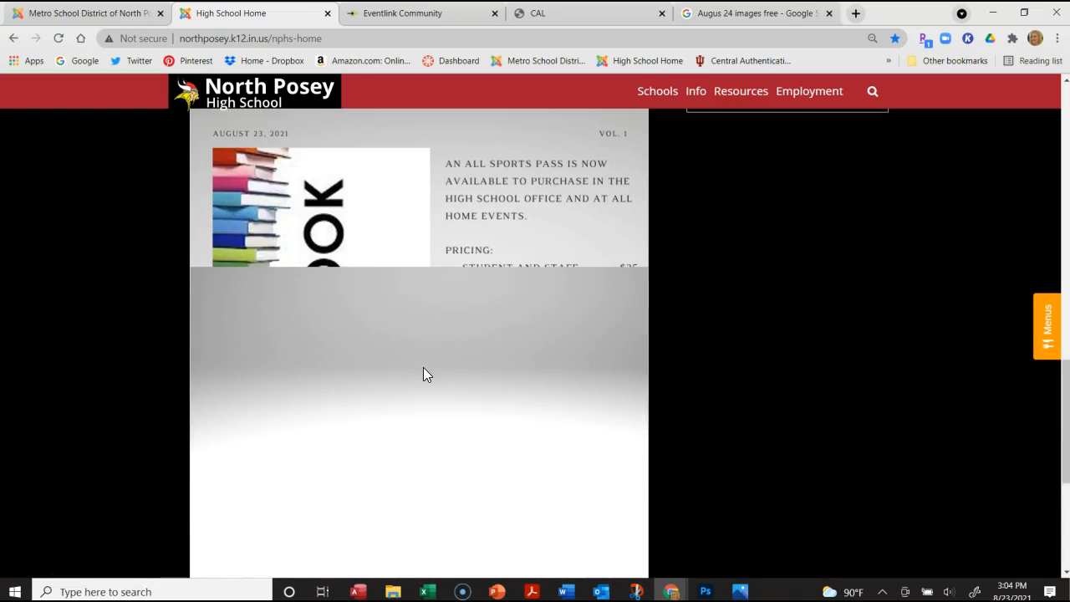
{"action": "scroll", "coordinate": [423, 376], "scroll_direction": "up", "scroll_amount": 7}
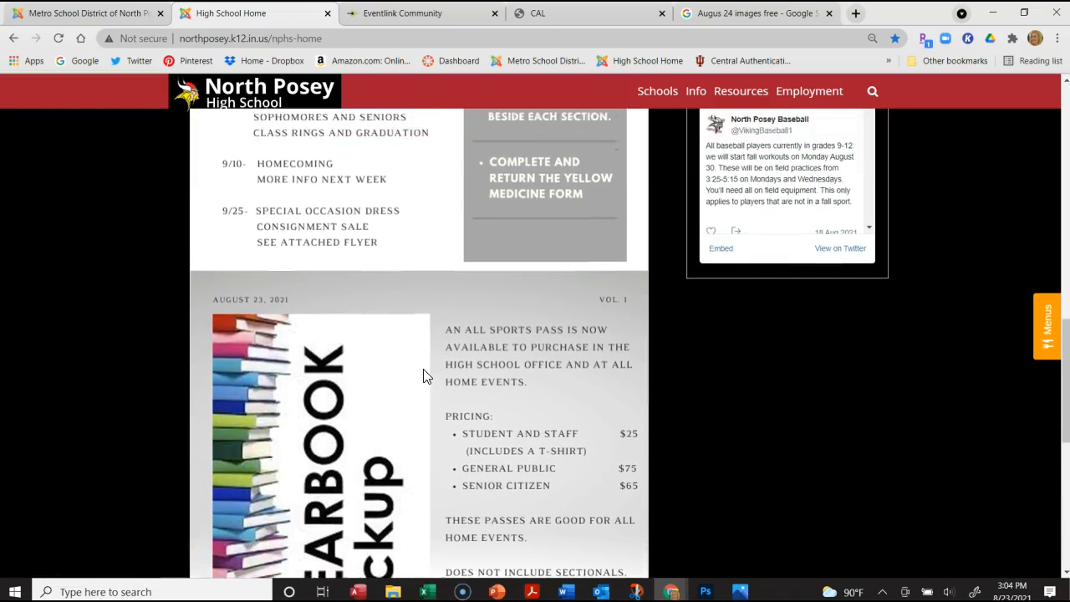
{"action": "scroll", "coordinate": [423, 368], "scroll_direction": "up", "scroll_amount": 2}
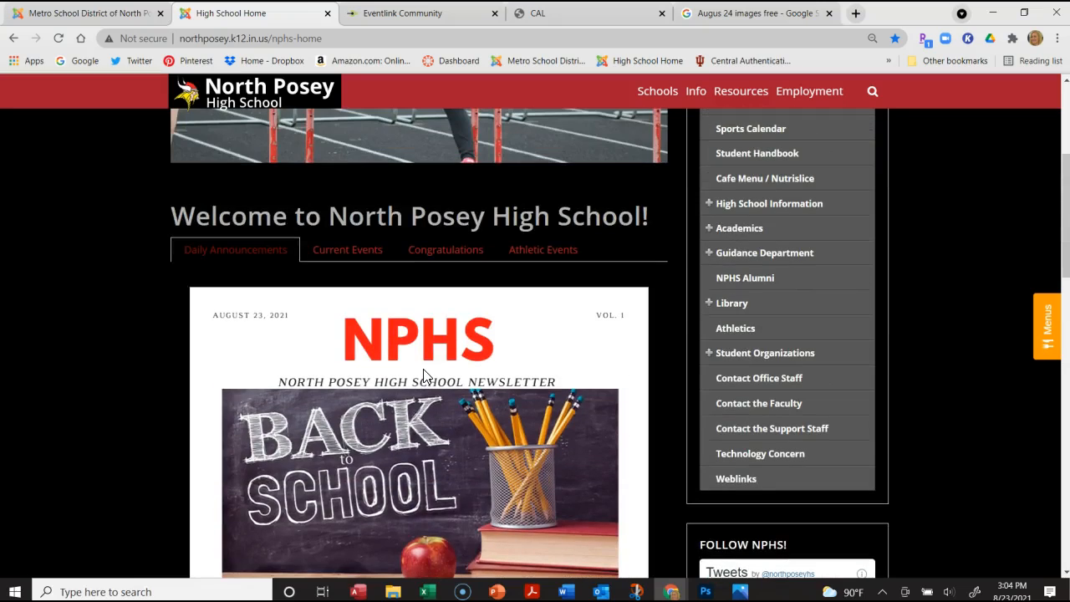
- Read through both pages of the embedded NPHS newsletter, from the important dates to the office staff contact info
{"action": "left_click", "coordinate": [405, 368]}
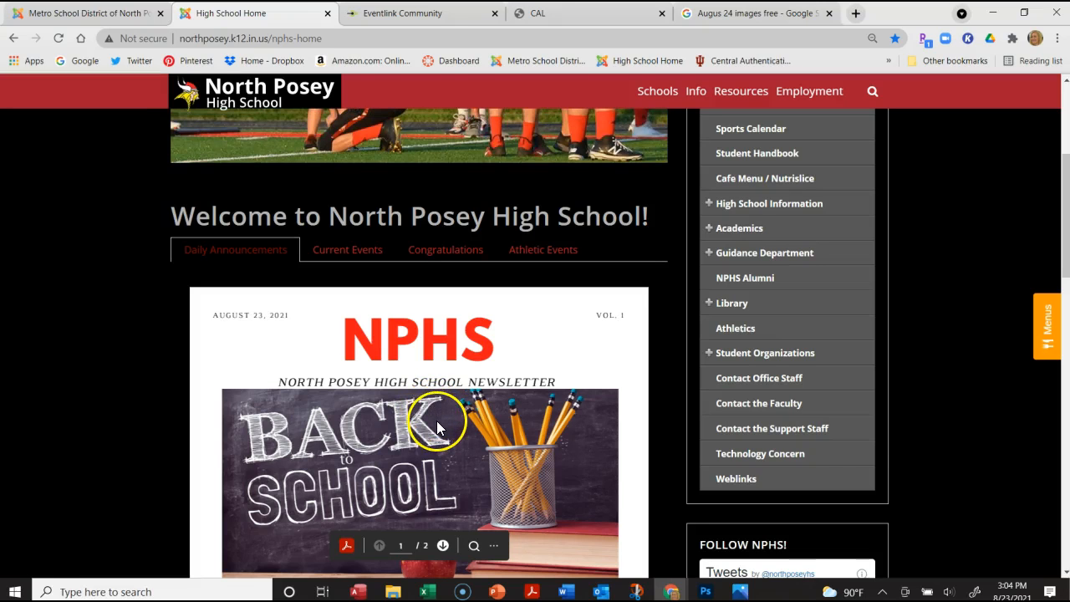
{"action": "scroll", "coordinate": [436, 423], "scroll_direction": "down", "scroll_amount": 3}
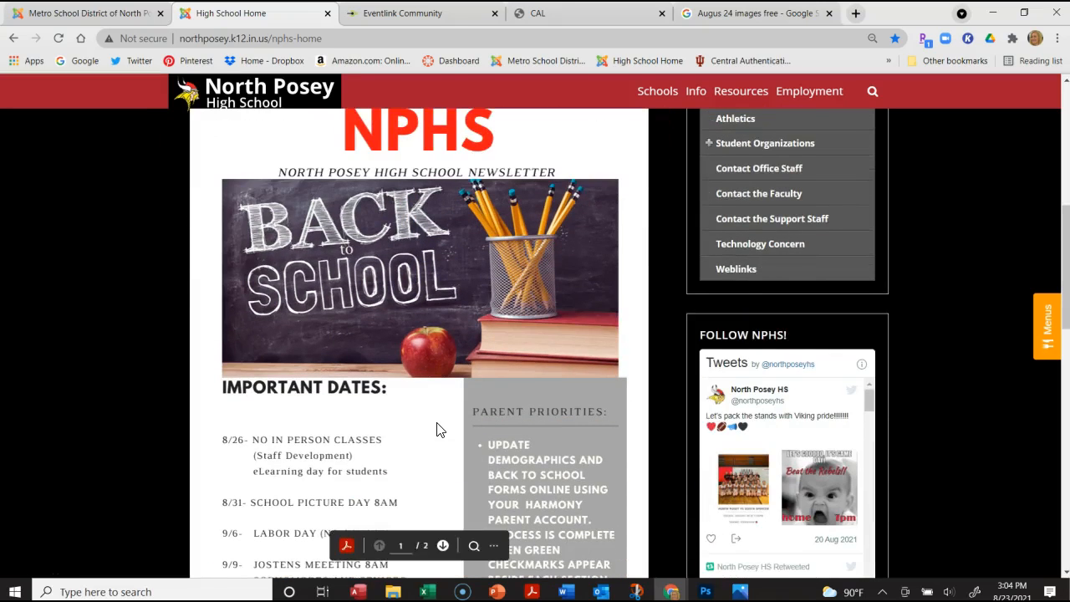
{"action": "scroll", "coordinate": [436, 422], "scroll_direction": "down", "scroll_amount": 1}
{"action": "scroll", "coordinate": [439, 430], "scroll_direction": "down", "scroll_amount": 1}
{"action": "scroll", "coordinate": [437, 431], "scroll_direction": "down", "scroll_amount": 1}
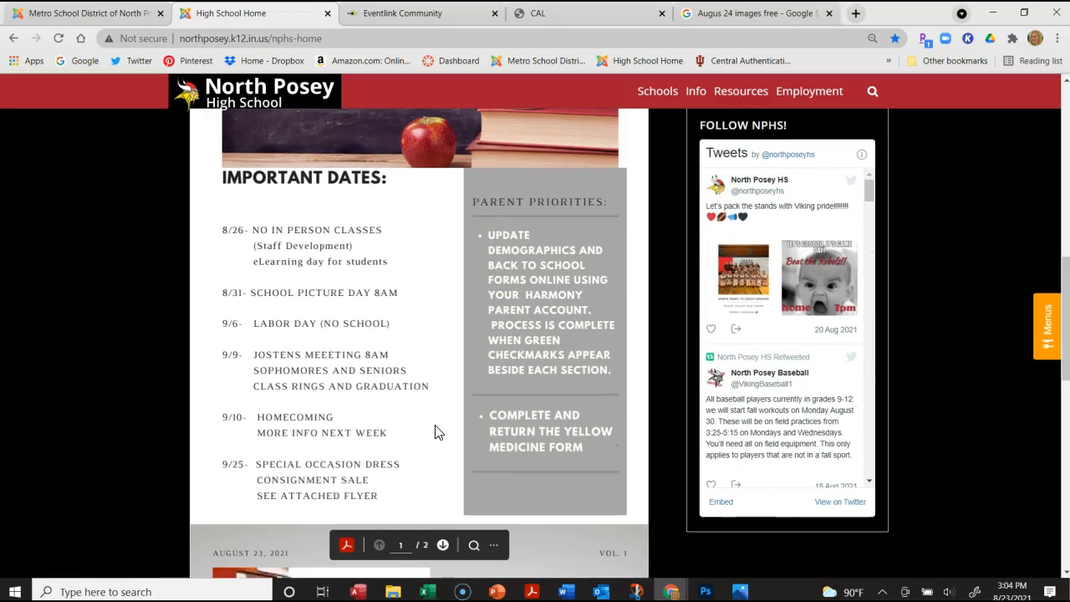
{"action": "scroll", "coordinate": [429, 438], "scroll_direction": "down", "scroll_amount": 1}
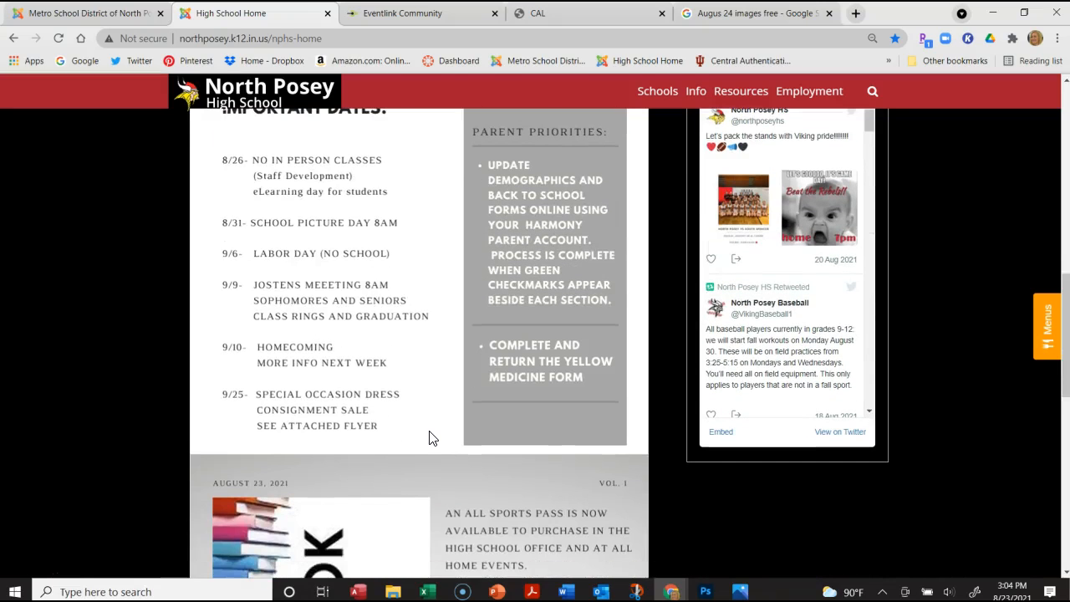
{"action": "scroll", "coordinate": [429, 439], "scroll_direction": "up", "scroll_amount": 1}
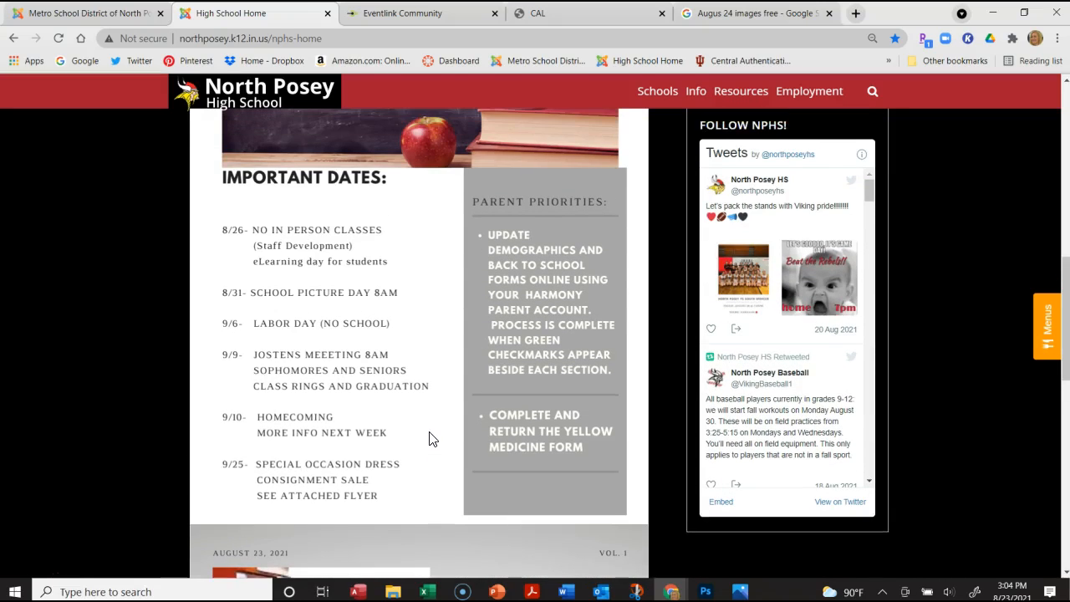
{"action": "scroll", "coordinate": [428, 438], "scroll_direction": "down", "scroll_amount": 3}
{"action": "scroll", "coordinate": [430, 438], "scroll_direction": "down", "scroll_amount": 2}
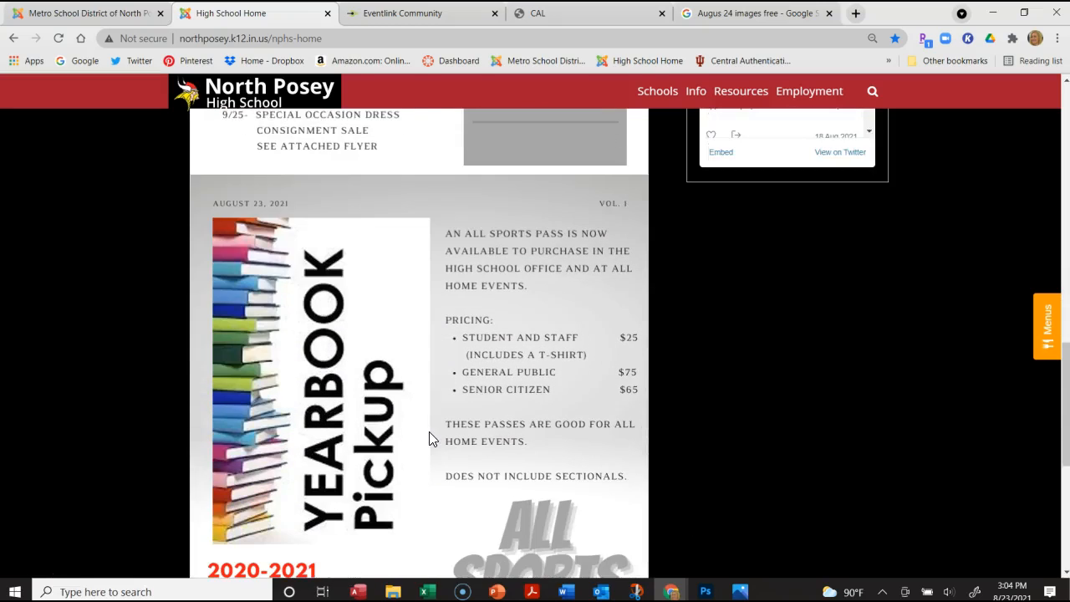
{"action": "scroll", "coordinate": [430, 438], "scroll_direction": "down", "scroll_amount": 5}
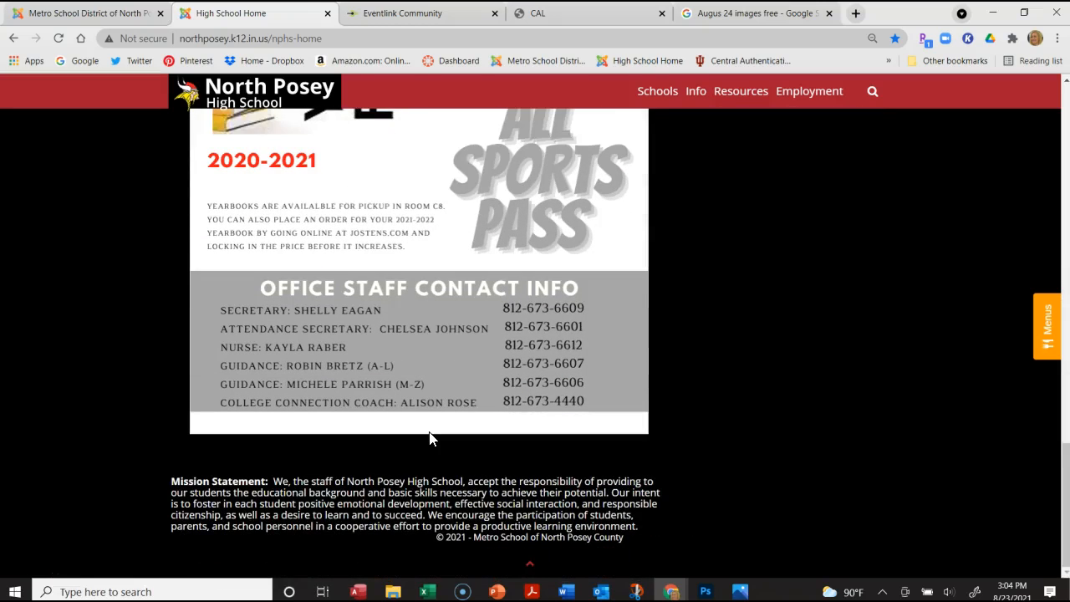
{"action": "scroll", "coordinate": [429, 438], "scroll_direction": "up", "scroll_amount": 10}
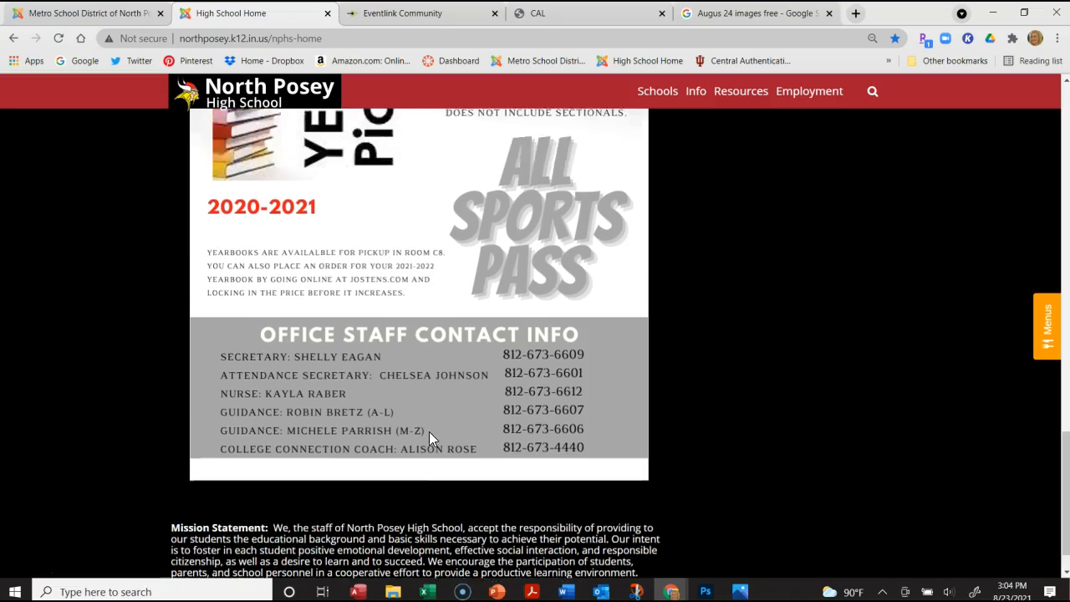
{"action": "scroll", "coordinate": [428, 431], "scroll_direction": "up", "scroll_amount": 3}
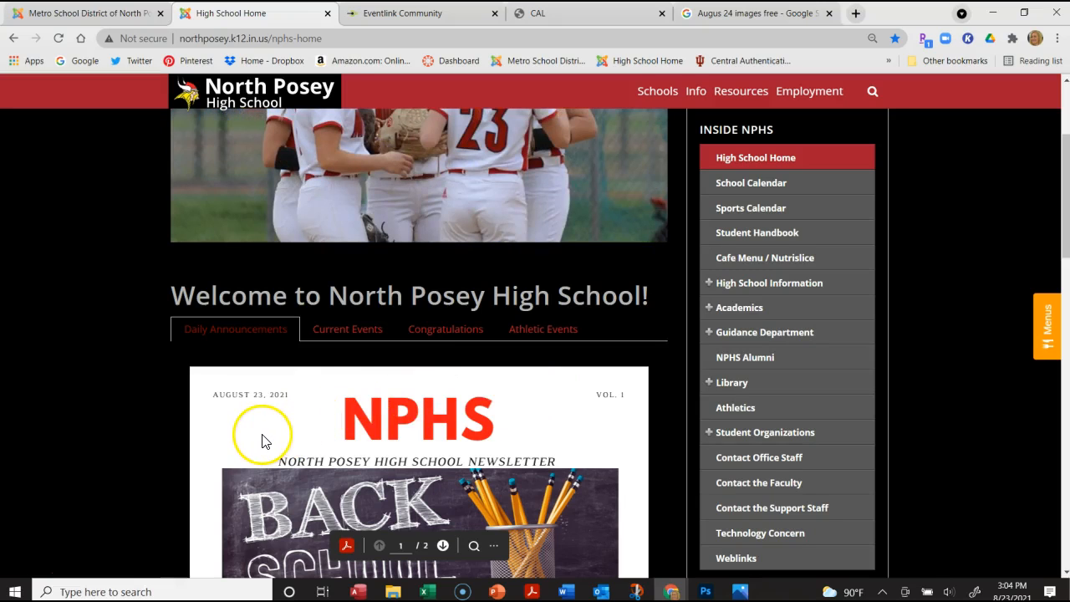
{"action": "scroll", "coordinate": [268, 439], "scroll_direction": "down", "scroll_amount": 12}
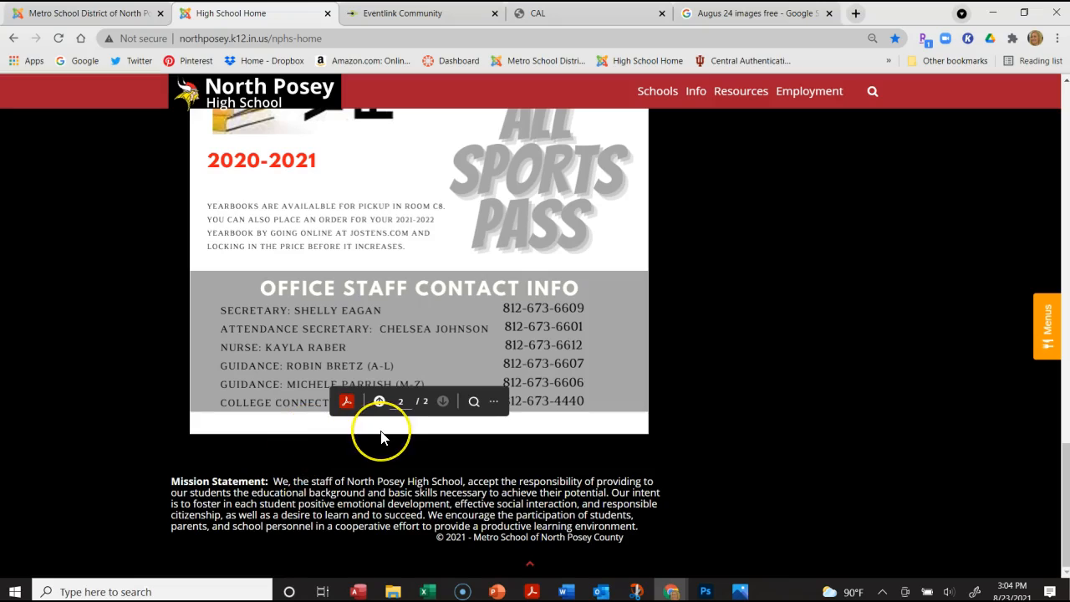
- Review the NPHS newsletter under Daily Announcements on the high school home page again, from its Back to School cover to the office contacts
{"action": "scroll", "coordinate": [380, 436], "scroll_direction": "up", "scroll_amount": 8}
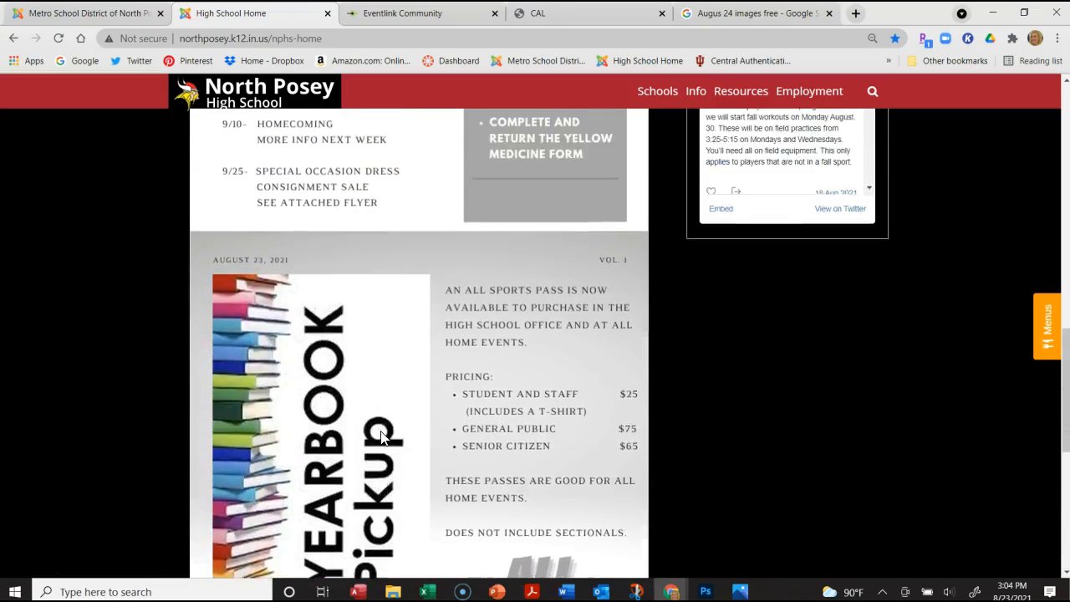
{"action": "scroll", "coordinate": [380, 433], "scroll_direction": "up", "scroll_amount": 10}
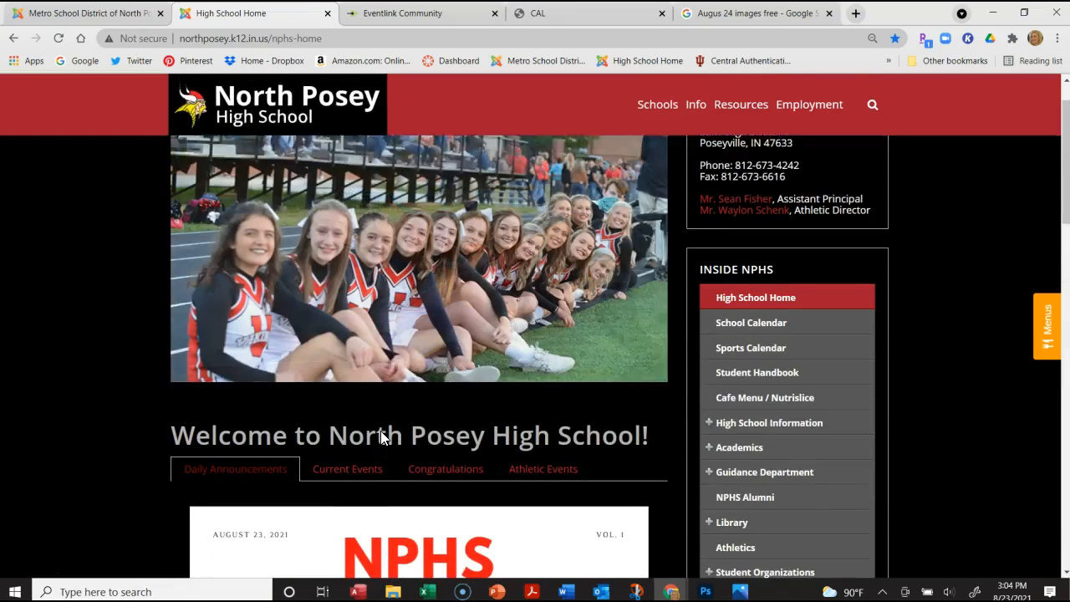
{"action": "scroll", "coordinate": [381, 431], "scroll_direction": "down", "scroll_amount": 3}
{"action": "left_click", "coordinate": [395, 436]}
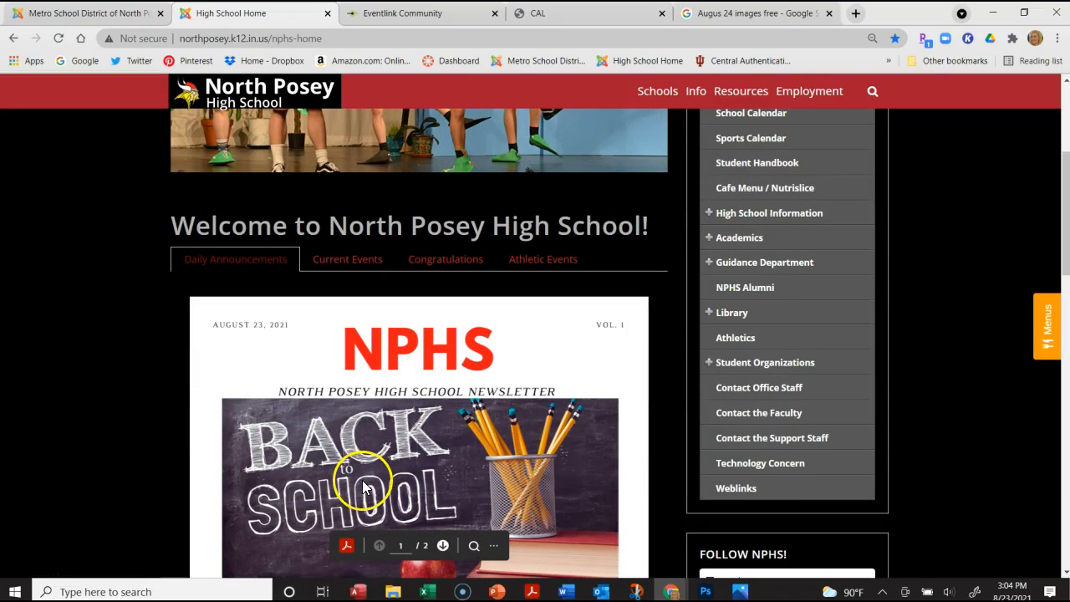
{"action": "scroll", "coordinate": [362, 485], "scroll_direction": "down", "scroll_amount": 4}
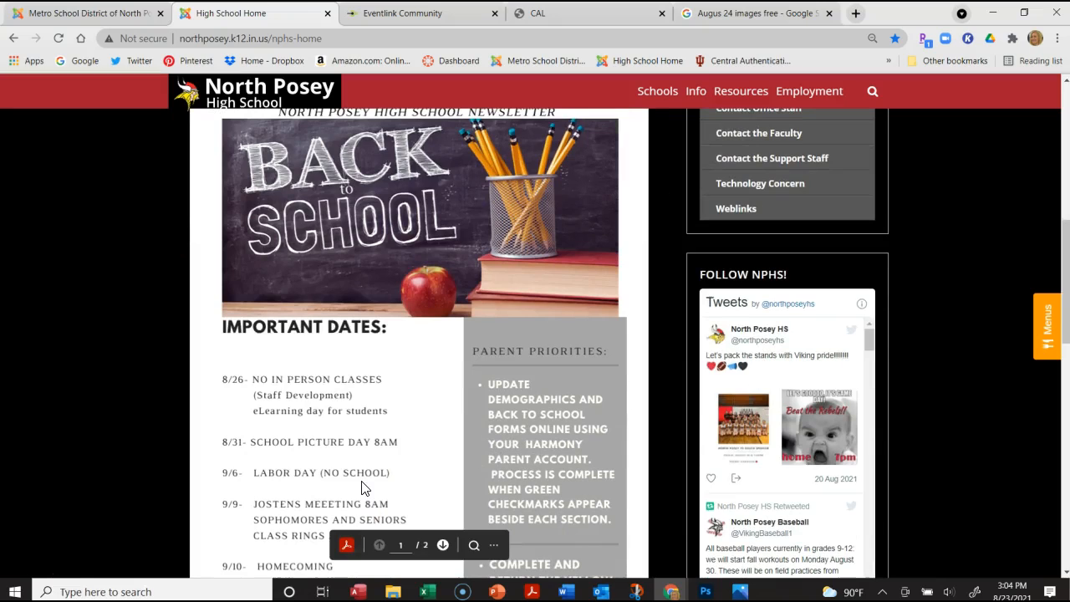
{"action": "scroll", "coordinate": [356, 496], "scroll_direction": "down", "scroll_amount": 10}
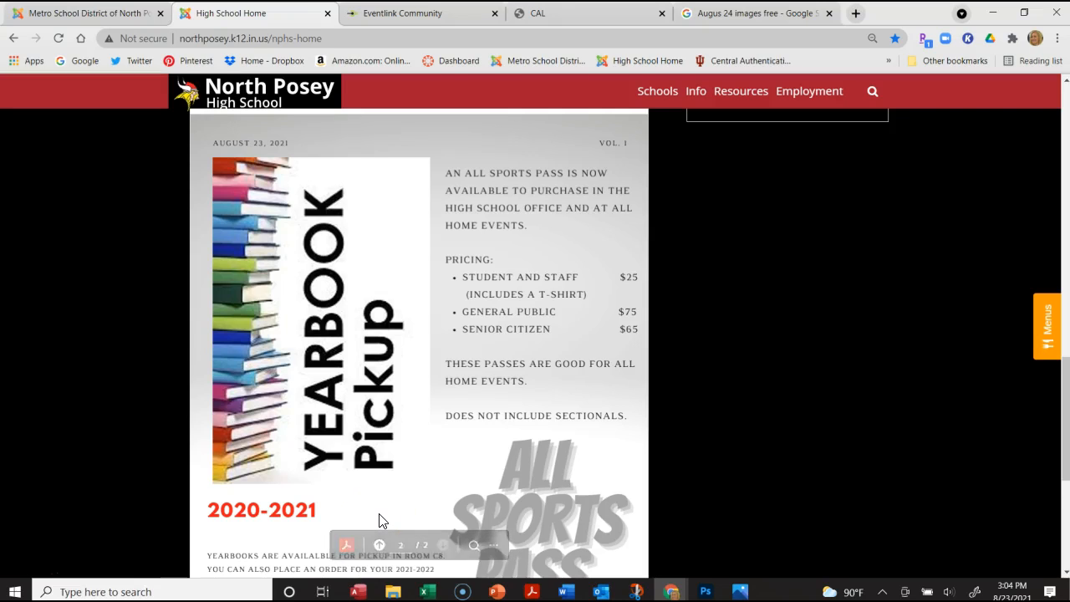
{"action": "scroll", "coordinate": [379, 519], "scroll_direction": "down", "scroll_amount": 2}
{"action": "scroll", "coordinate": [378, 516], "scroll_direction": "up", "scroll_amount": 2}
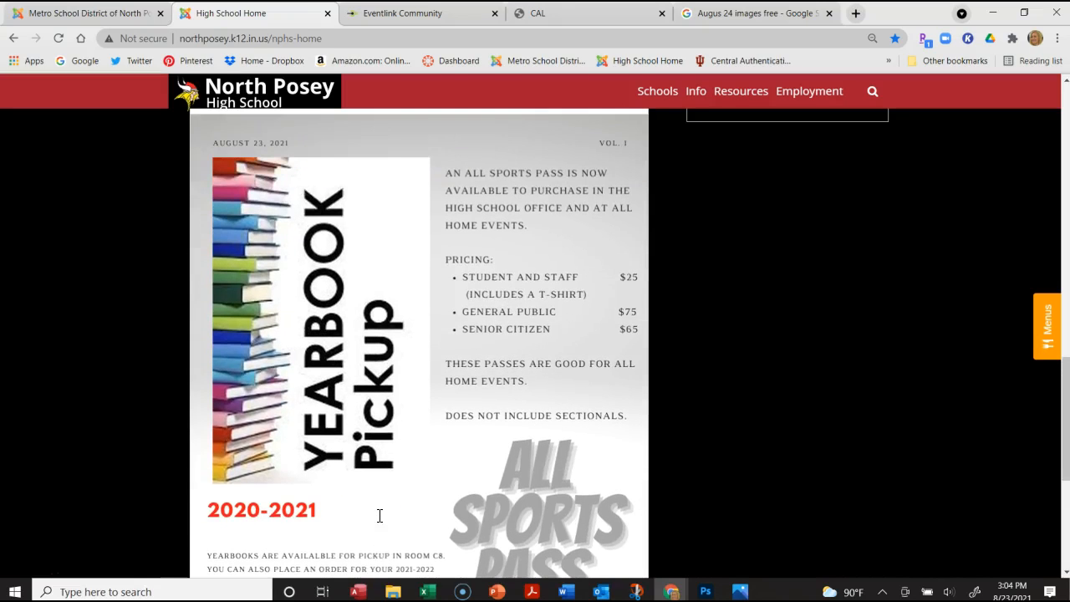
{"action": "scroll", "coordinate": [379, 515], "scroll_direction": "down", "scroll_amount": 5}
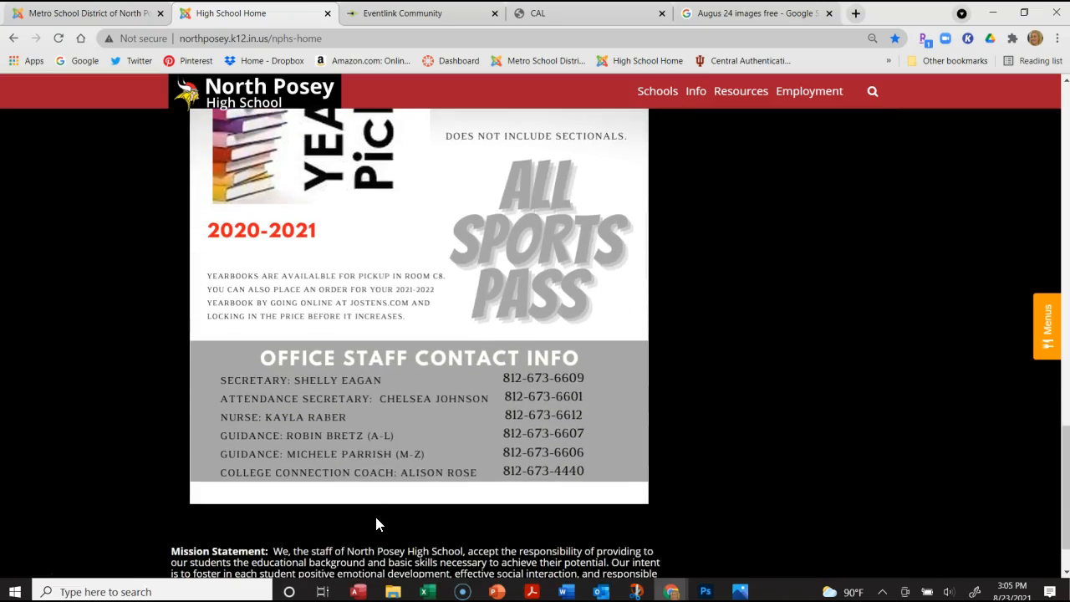
{"action": "scroll", "coordinate": [375, 517], "scroll_direction": "up", "scroll_amount": 10}
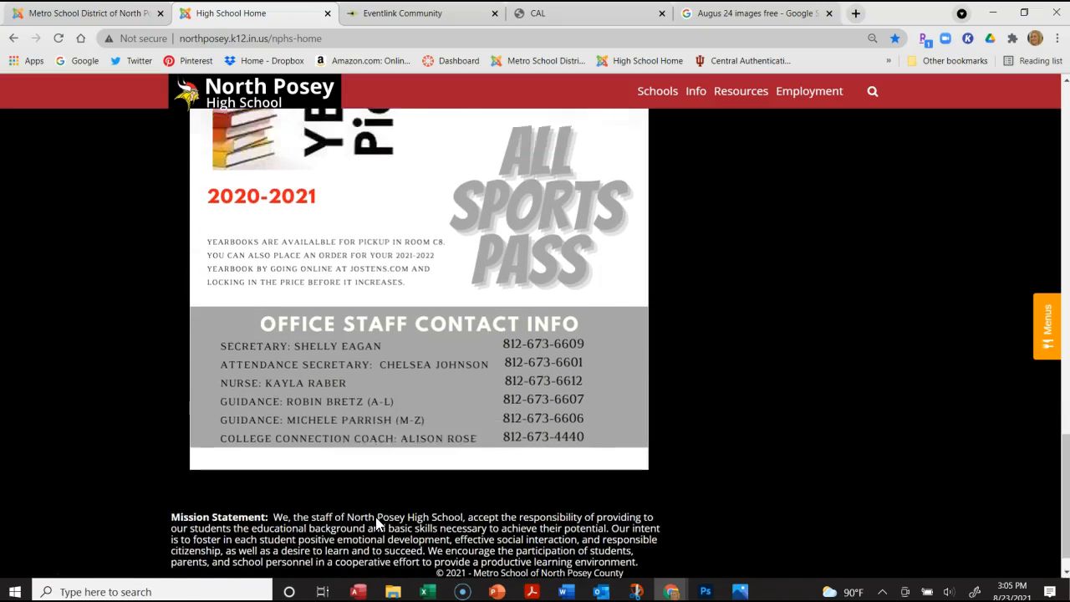
{"action": "scroll", "coordinate": [375, 523], "scroll_direction": "up", "scroll_amount": 5}
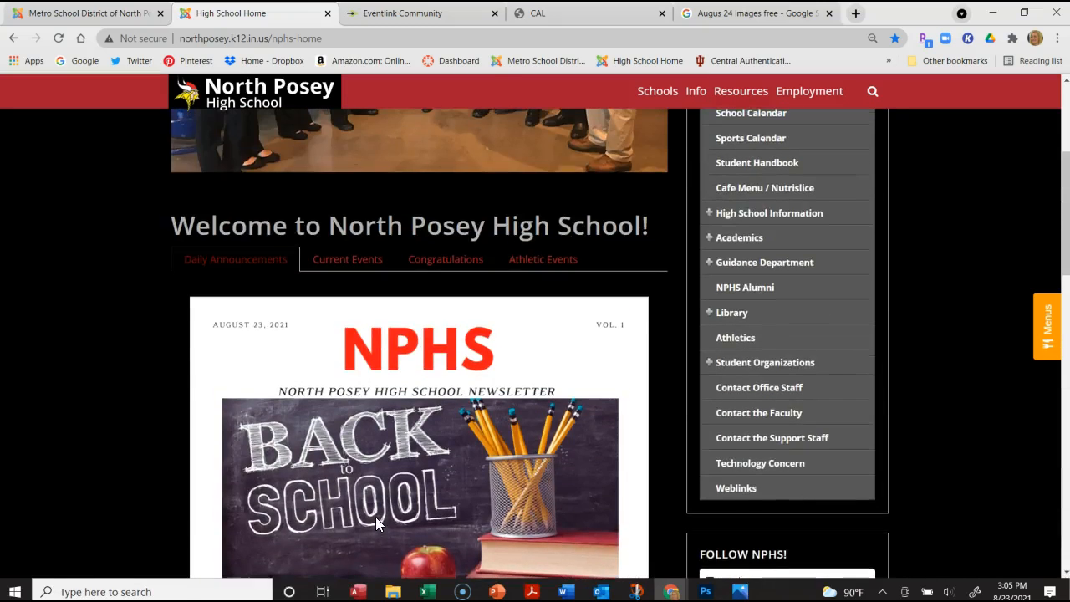
{"action": "left_click", "coordinate": [375, 528]}
{"action": "scroll", "coordinate": [376, 526], "scroll_direction": "up", "scroll_amount": 2}
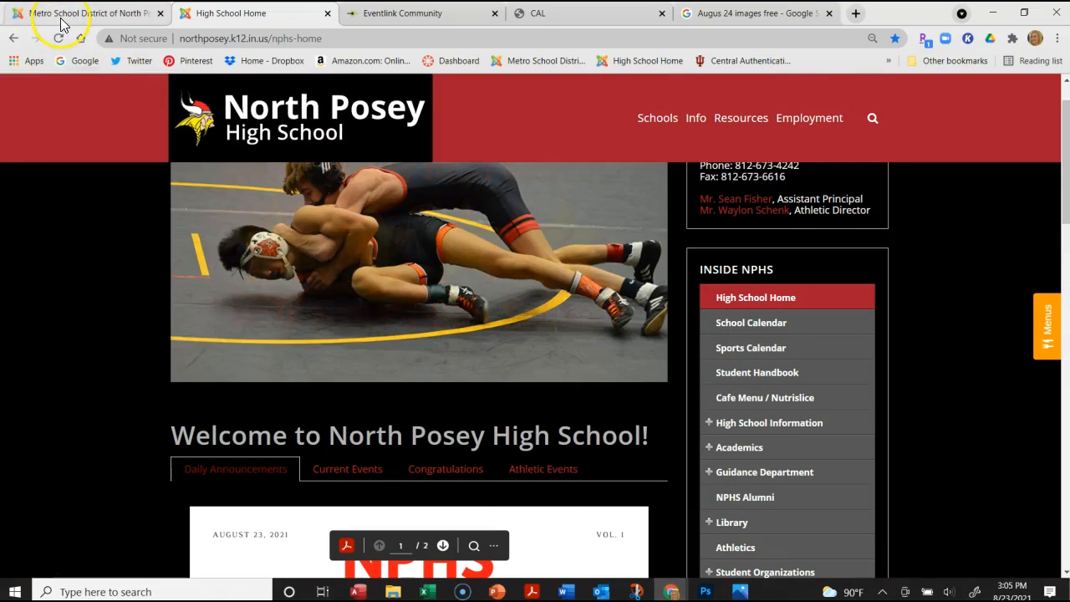
{"action": "scroll", "coordinate": [351, 423], "scroll_direction": "down", "scroll_amount": 2}
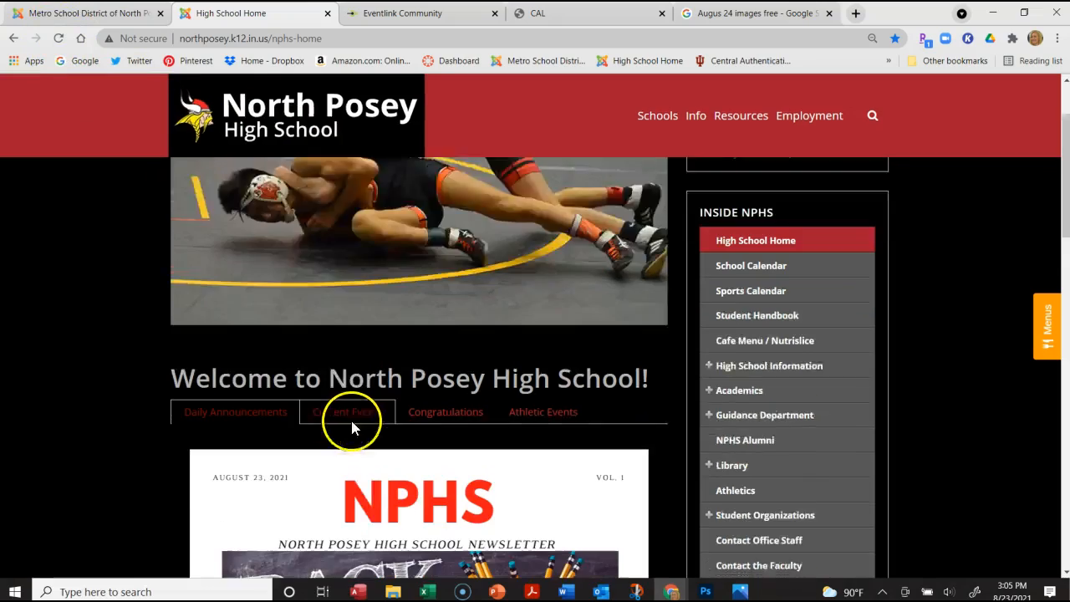
{"action": "scroll", "coordinate": [279, 420], "scroll_direction": "down", "scroll_amount": 10}
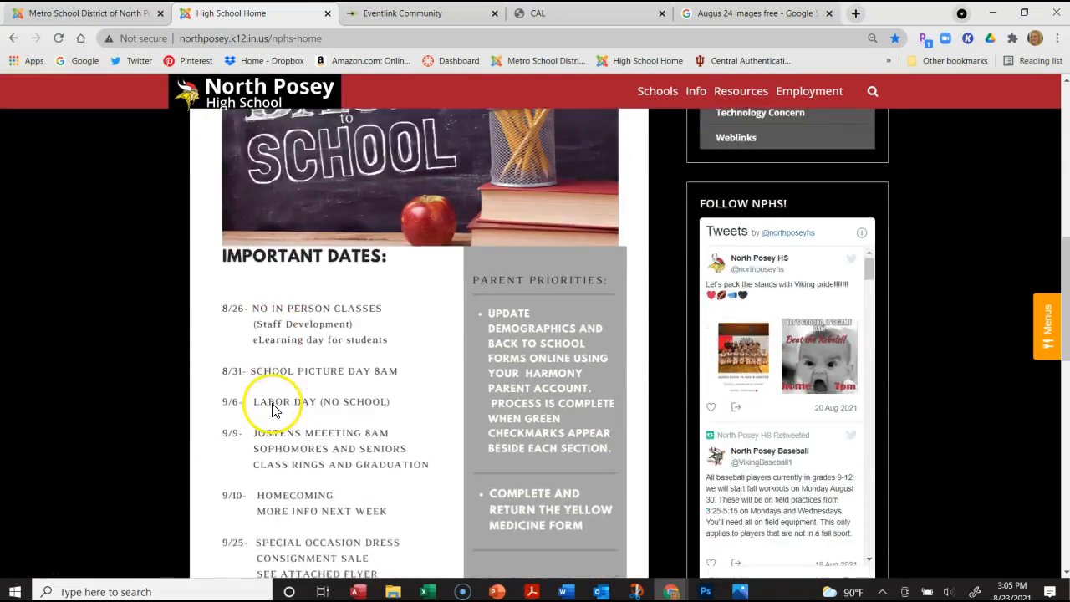
{"action": "scroll", "coordinate": [271, 400], "scroll_direction": "down", "scroll_amount": 10}
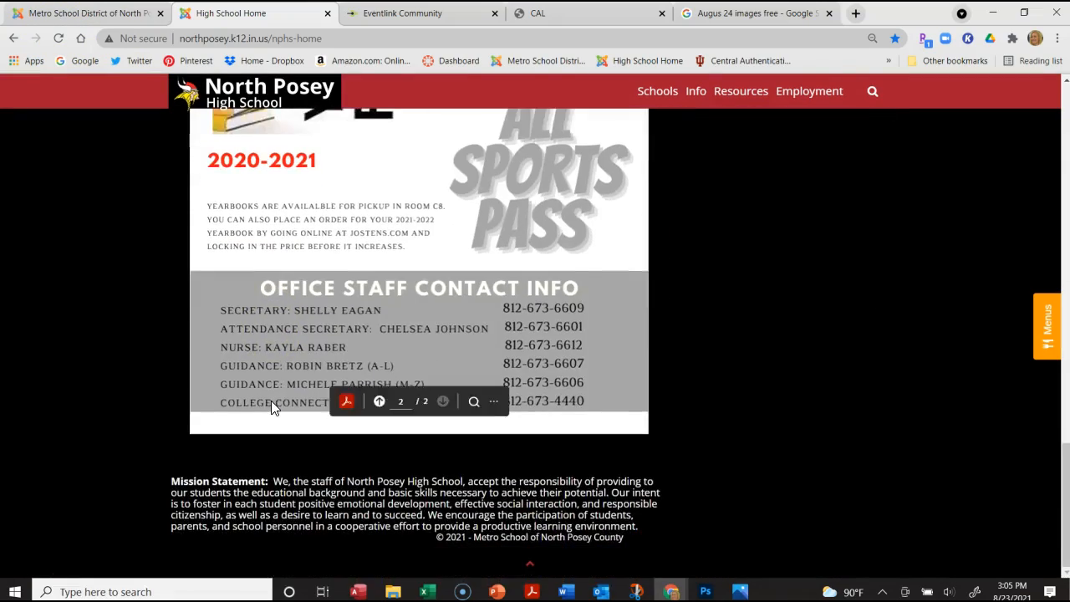
{"action": "scroll", "coordinate": [271, 400], "scroll_direction": "up", "scroll_amount": 10}
{"action": "scroll", "coordinate": [271, 400], "scroll_direction": "up", "scroll_amount": 10}
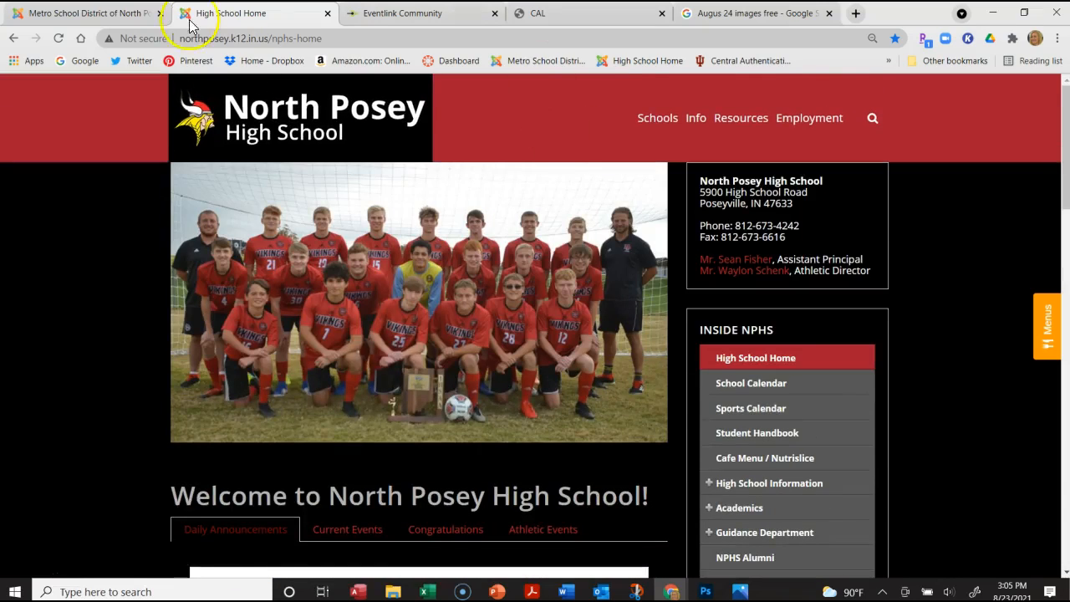
- In the site administration, search the articles for "Announcements" and open the high school's Daily Announcements article
{"action": "left_click", "coordinate": [92, 13]}
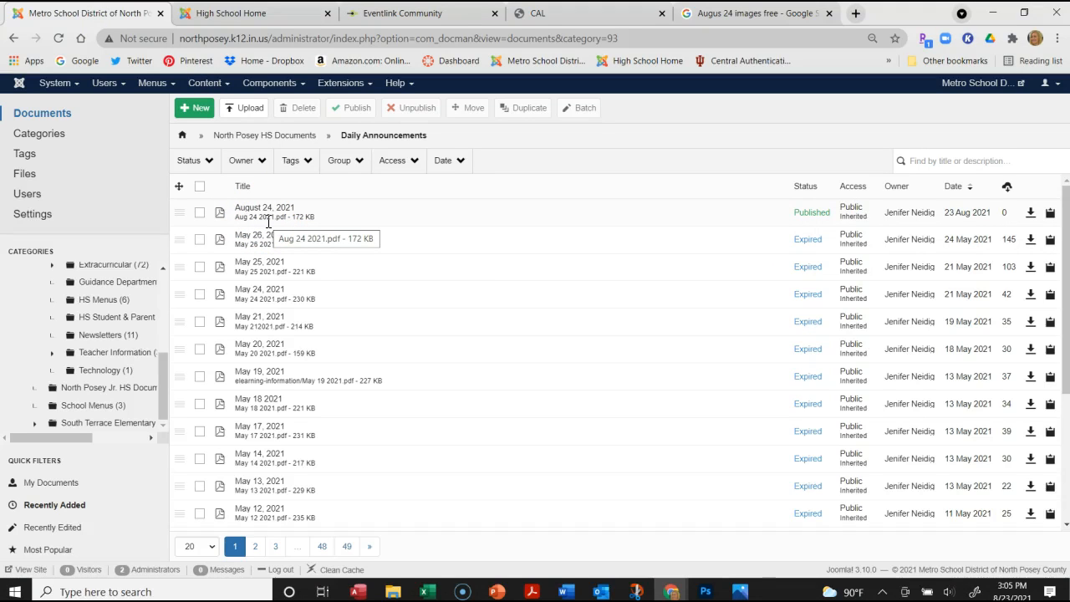
{"action": "left_click", "coordinate": [202, 89]}
{"action": "left_click", "coordinate": [210, 107]}
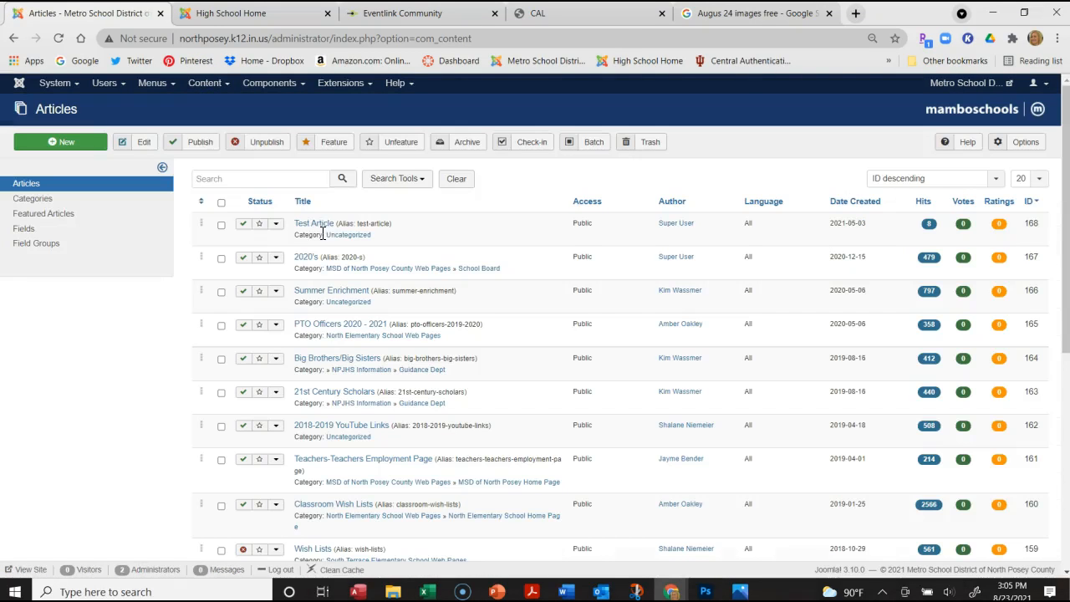
{"action": "left_click", "coordinate": [251, 176]}
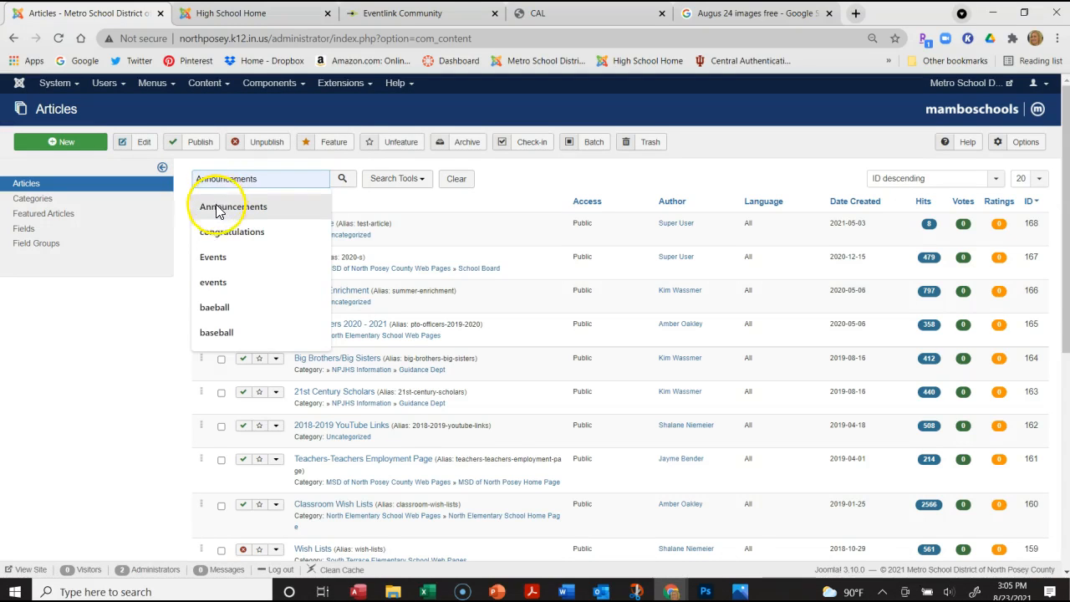
{"action": "left_click", "coordinate": [215, 208]}
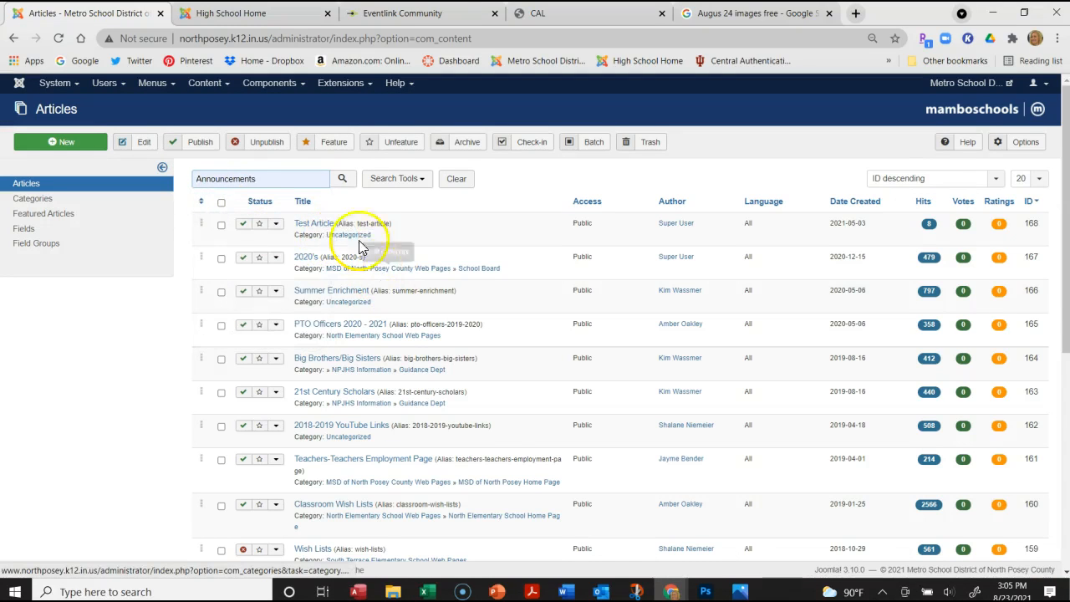
{"action": "left_click", "coordinate": [342, 178]}
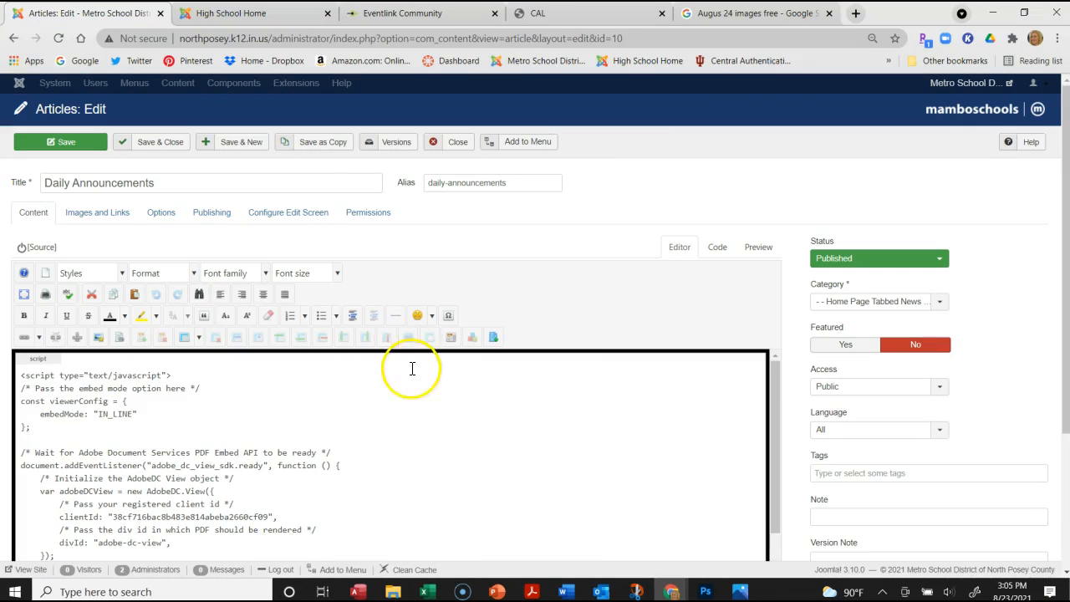
- Examine the article's Adobe PDF embed script, including its file location URL and fileName entries, and close the article without saving
{"action": "scroll", "coordinate": [426, 393], "scroll_direction": "down", "scroll_amount": 5}
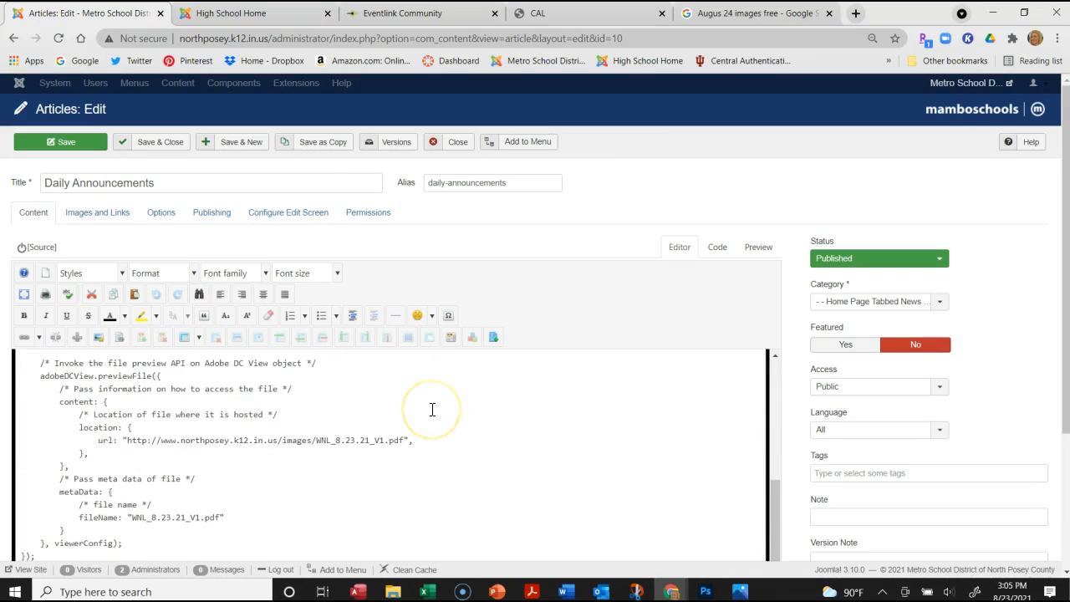
{"action": "scroll", "coordinate": [432, 409], "scroll_direction": "up", "scroll_amount": 5}
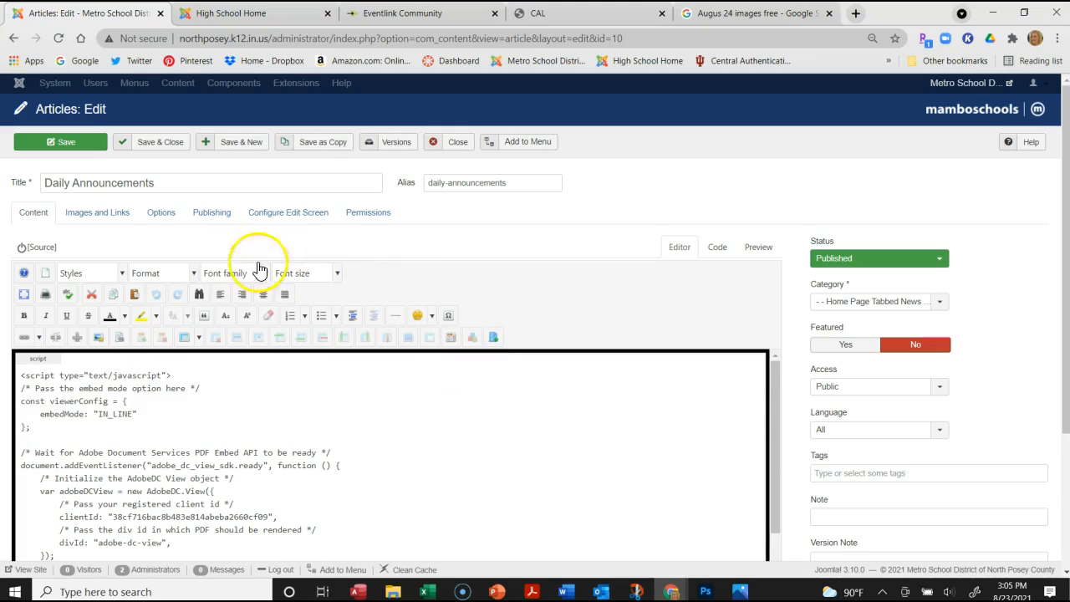
{"action": "scroll", "coordinate": [415, 473], "scroll_direction": "down", "scroll_amount": 5}
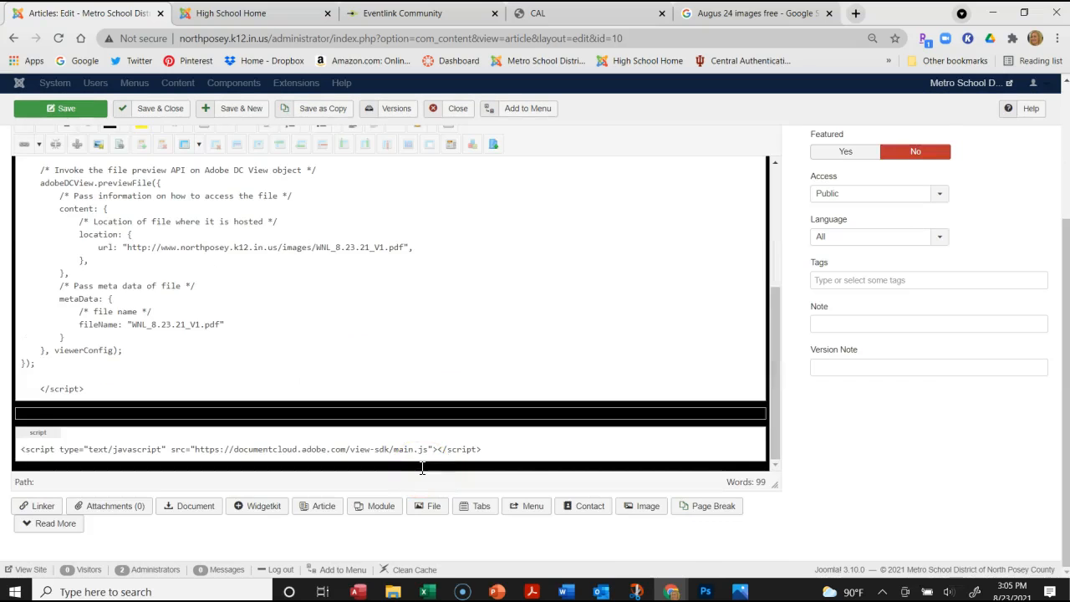
{"action": "scroll", "coordinate": [425, 348], "scroll_direction": "up", "scroll_amount": 5}
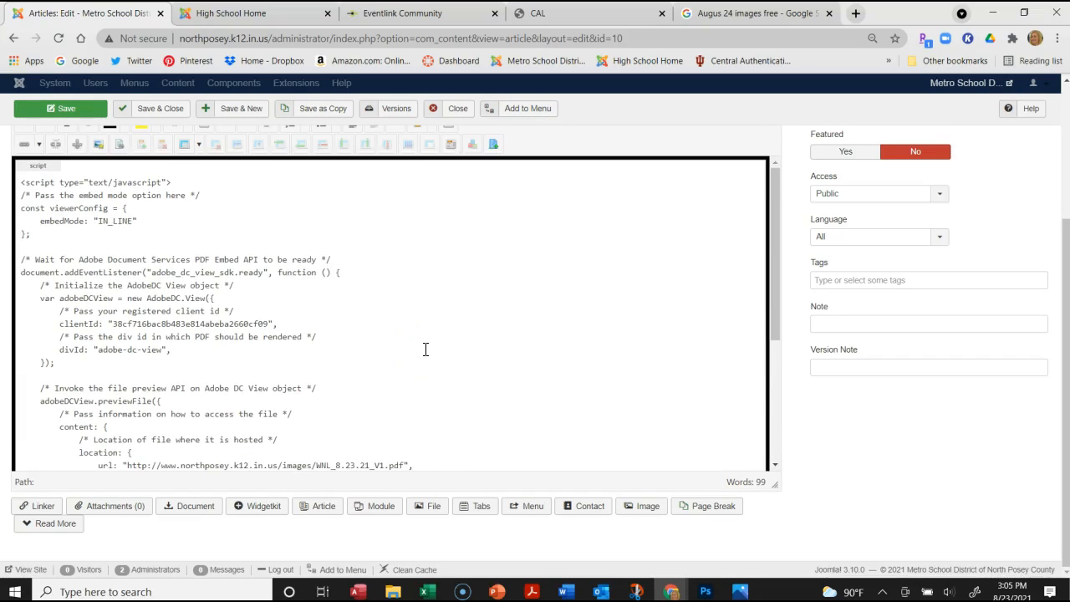
{"action": "scroll", "coordinate": [425, 348], "scroll_direction": "down", "scroll_amount": 5}
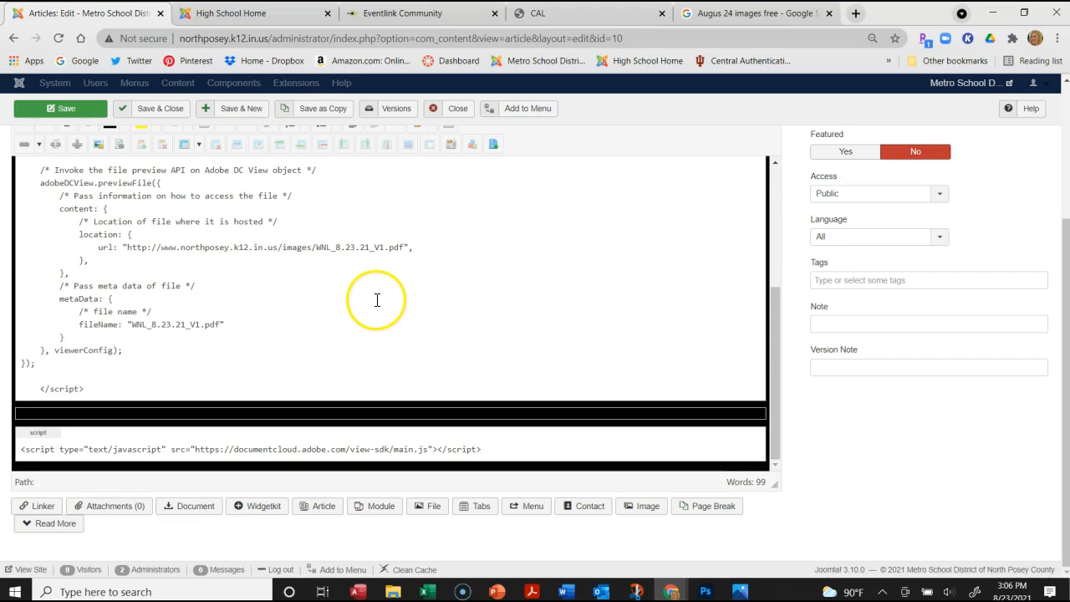
{"action": "scroll", "coordinate": [494, 310], "scroll_direction": "up", "scroll_amount": 3}
{"action": "scroll", "coordinate": [500, 312], "scroll_direction": "up", "scroll_amount": 5}
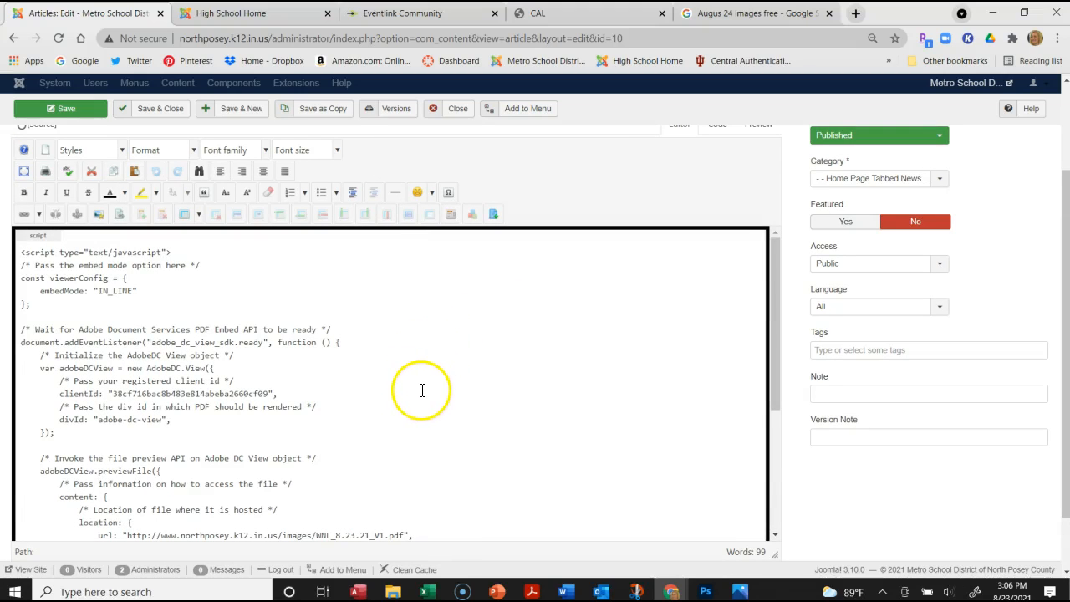
{"action": "scroll", "coordinate": [420, 390], "scroll_direction": "down", "scroll_amount": 5}
{"action": "scroll", "coordinate": [423, 391], "scroll_direction": "down", "scroll_amount": 2}
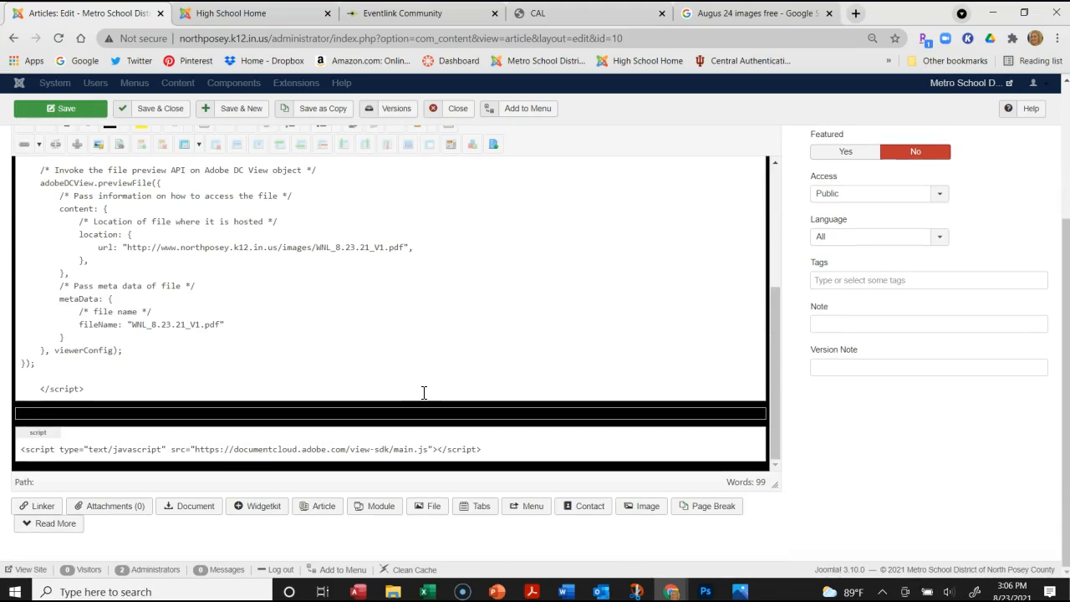
{"action": "scroll", "coordinate": [424, 393], "scroll_direction": "up", "scroll_amount": 5}
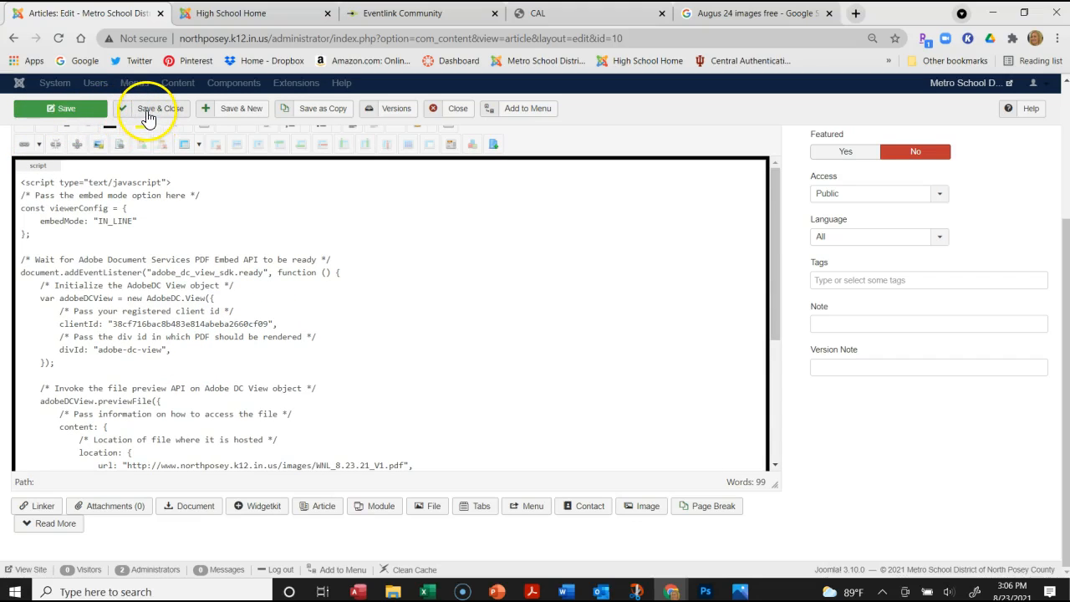
{"action": "left_click", "coordinate": [447, 108]}
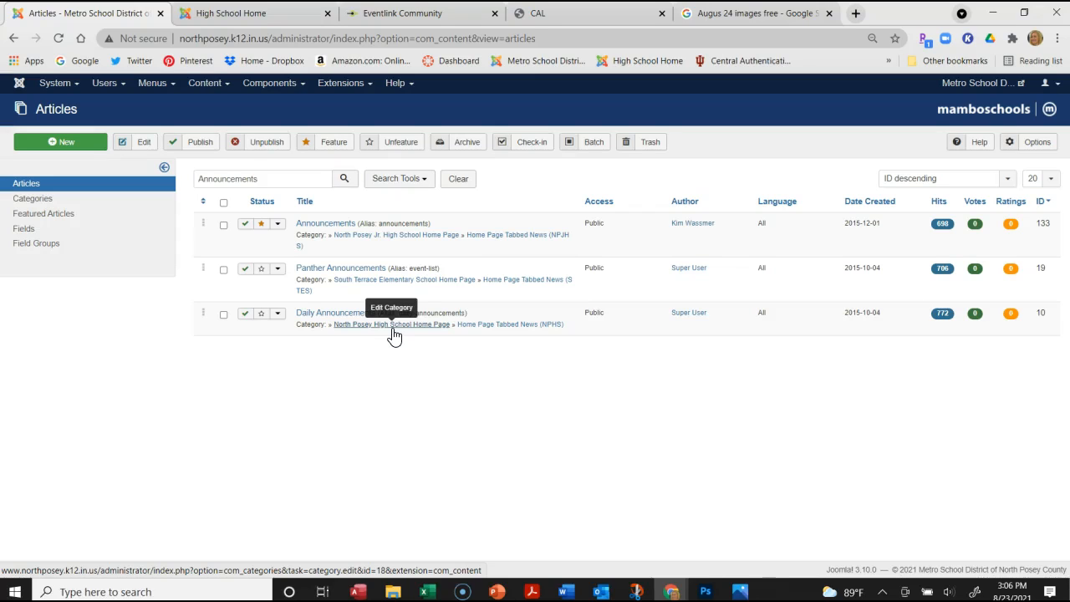
- Search the articles for "Football" and open the Football article in the North Posey Athletics category
{"action": "left_click", "coordinate": [272, 183]}
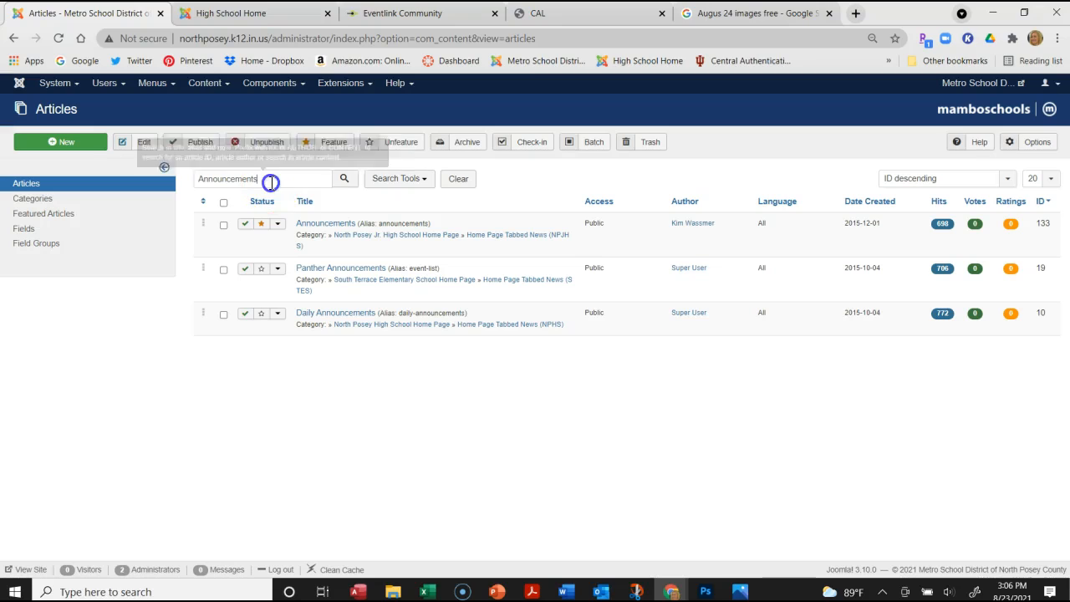
{"action": "left_click_drag", "start_coordinate": [270, 181], "coordinate": [196, 184]}
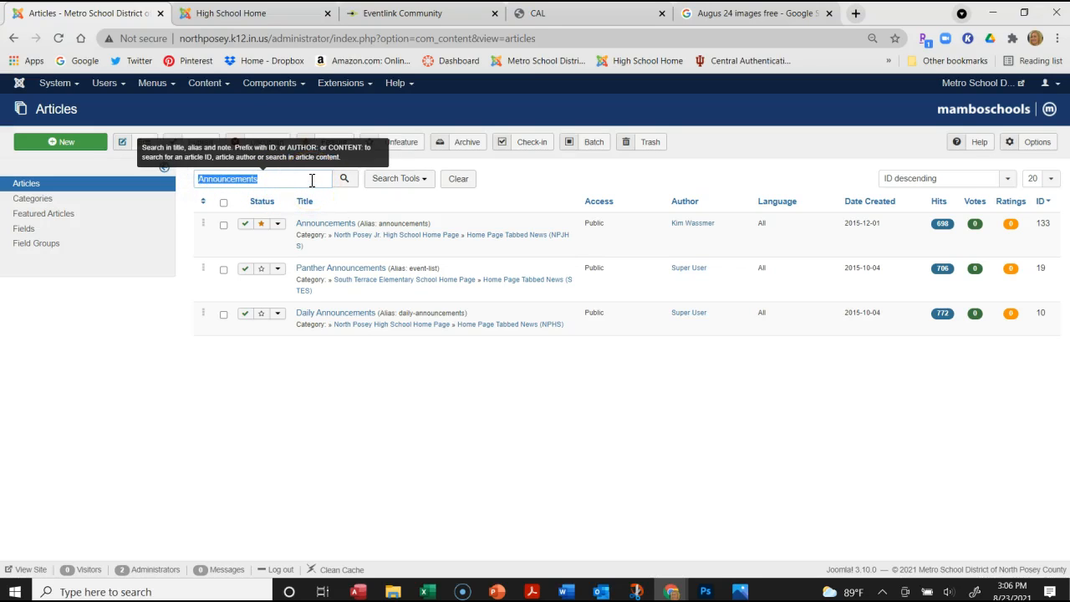
{"action": "type", "text": "Football"}
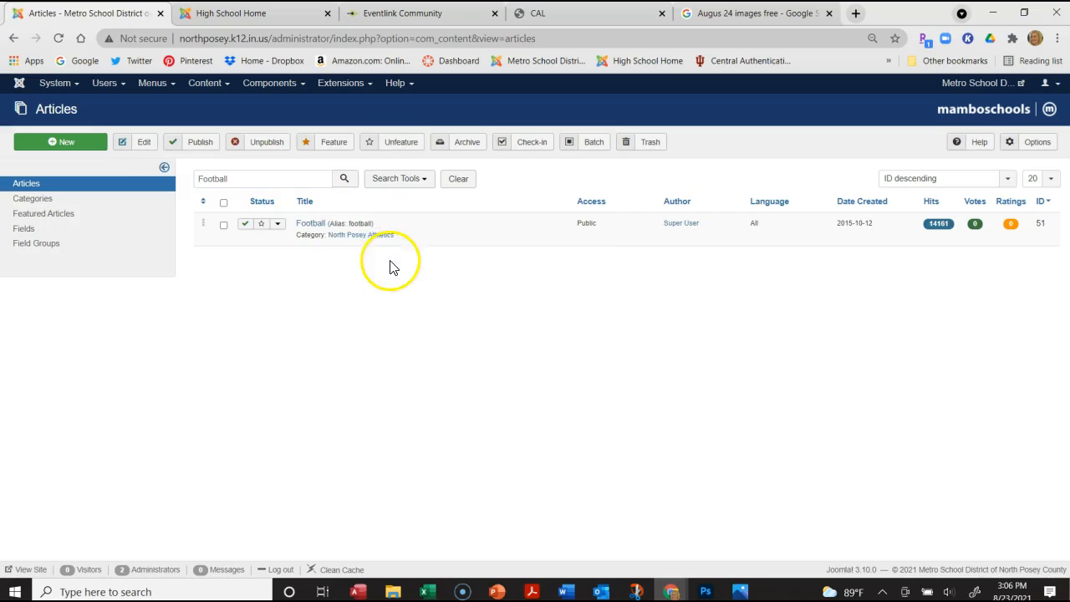
{"action": "left_click", "coordinate": [310, 225]}
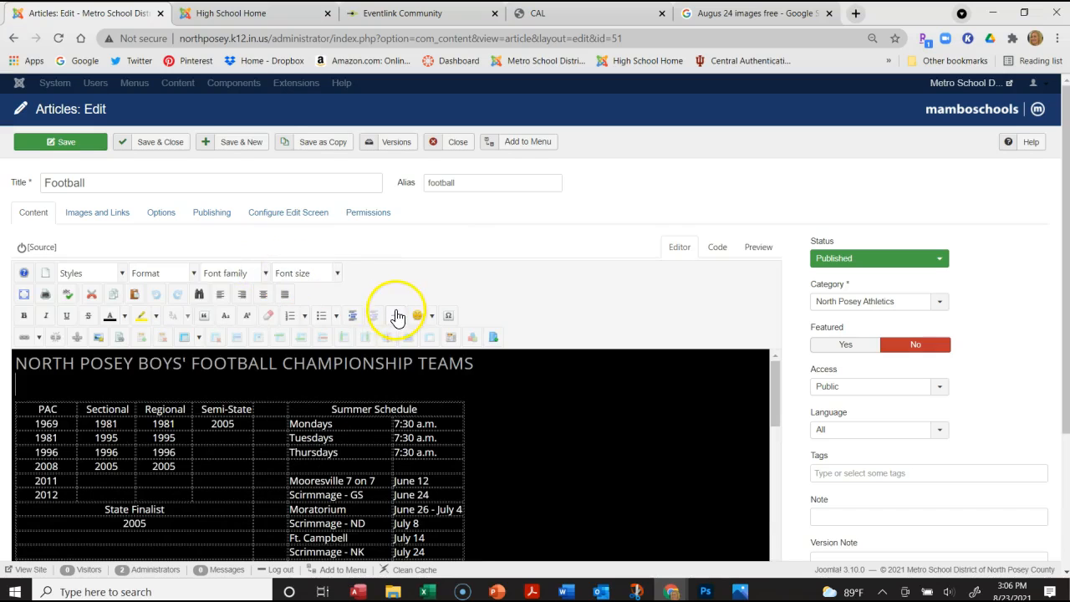
- Examine the Football article's schedule table, team photos, tab markers, docmanlist entries and Twitter script, and close the article without saving
{"action": "scroll", "coordinate": [399, 314], "scroll_direction": "down", "scroll_amount": 2}
{"action": "scroll", "coordinate": [400, 312], "scroll_direction": "down", "scroll_amount": 5}
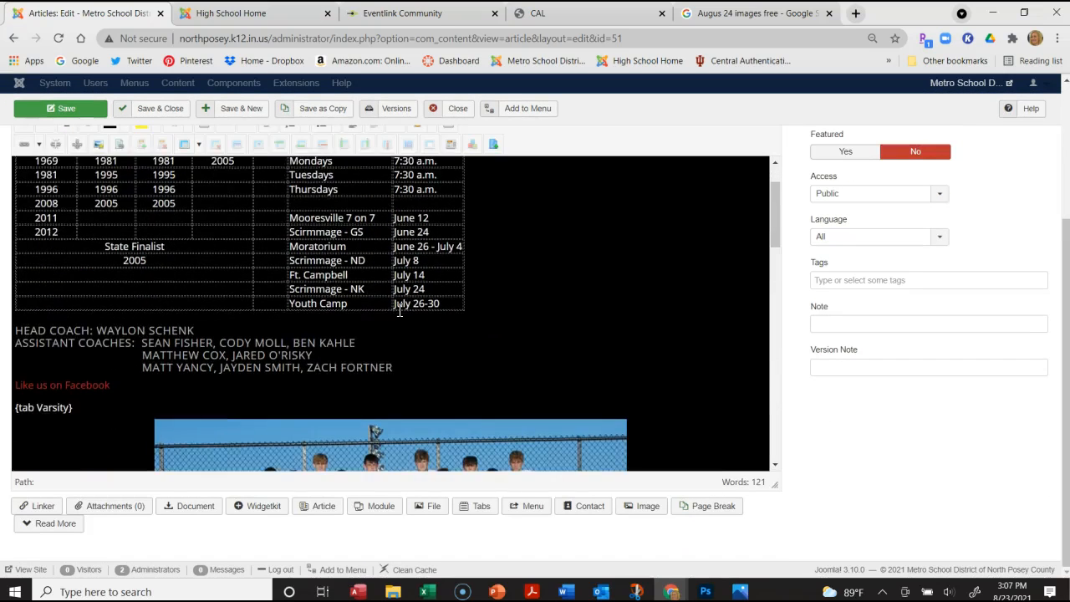
{"action": "scroll", "coordinate": [405, 313], "scroll_direction": "down", "scroll_amount": 2}
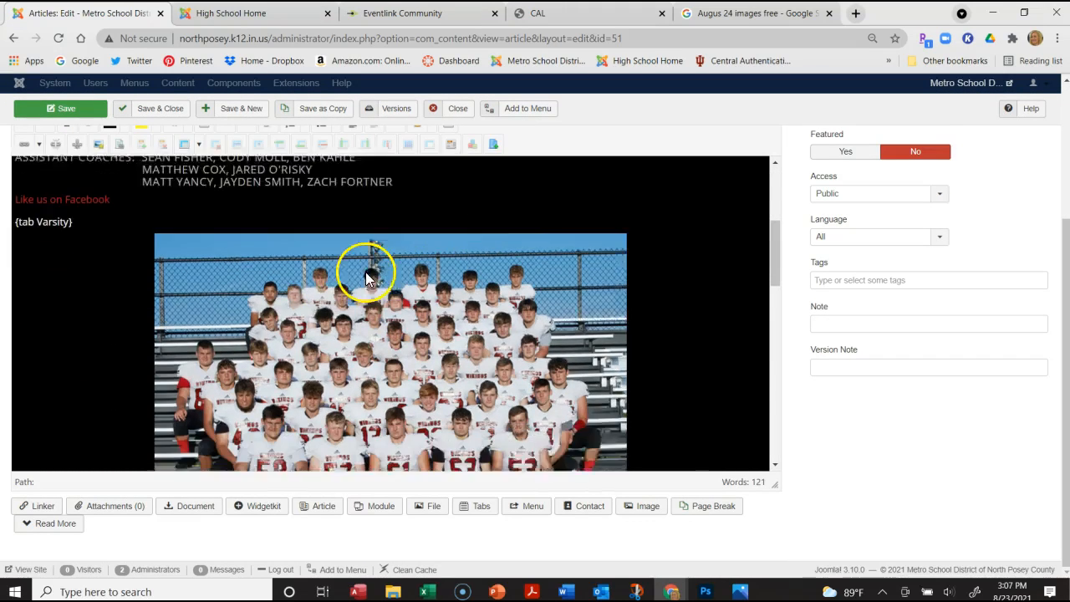
{"action": "scroll", "coordinate": [438, 381], "scroll_direction": "down", "scroll_amount": 10}
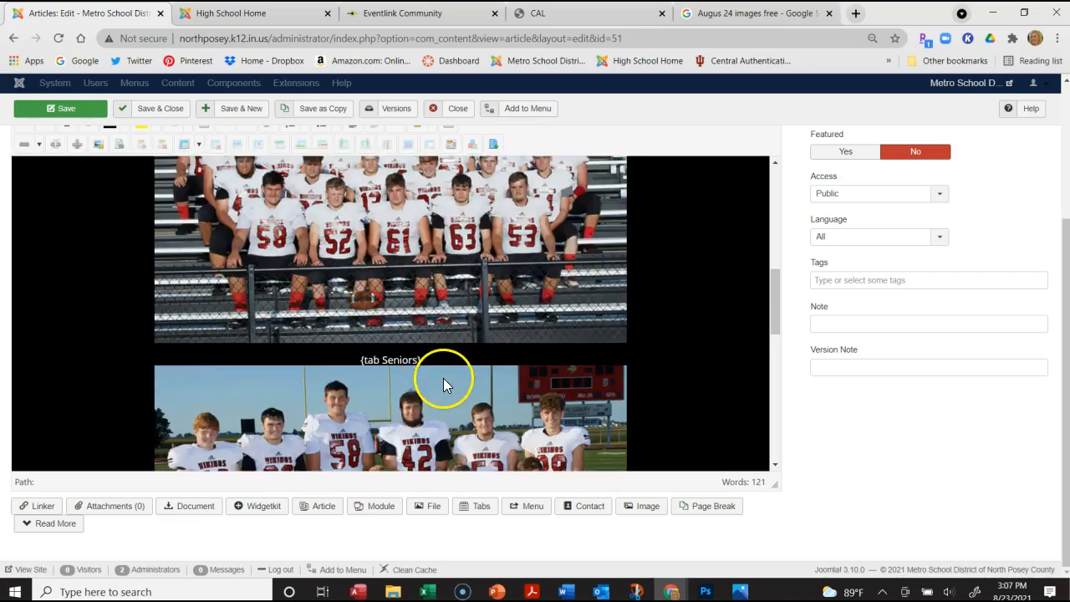
{"action": "scroll", "coordinate": [443, 381], "scroll_direction": "down", "scroll_amount": 2}
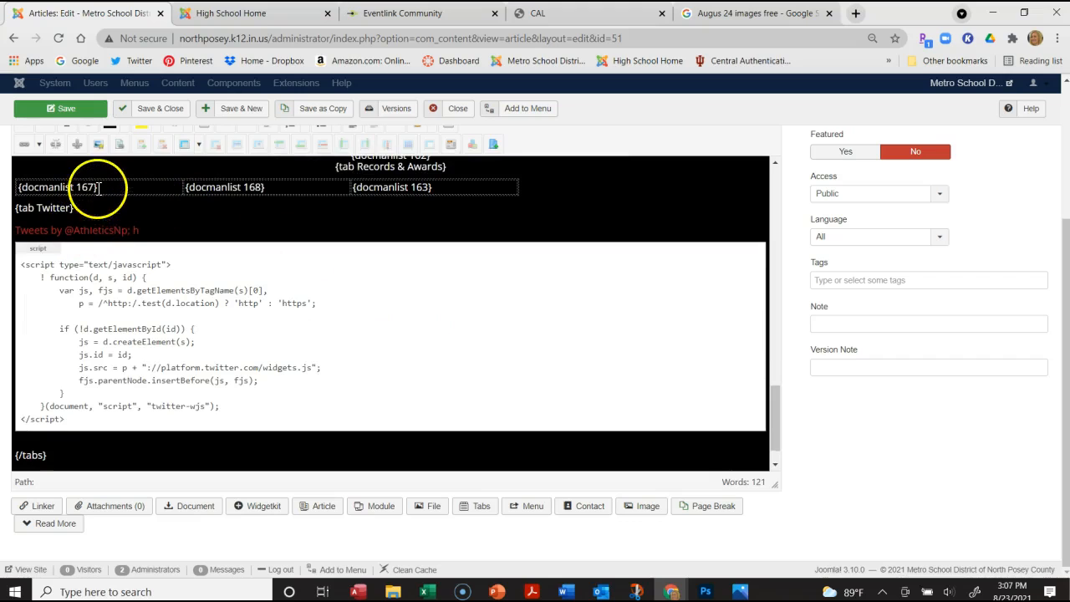
{"action": "left_click", "coordinate": [229, 186]}
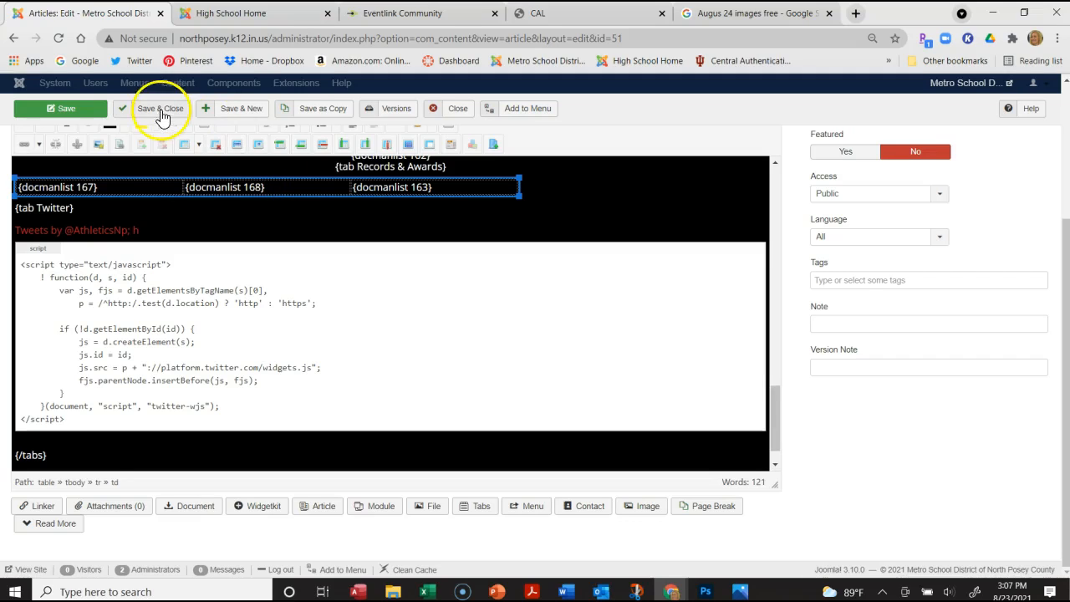
{"action": "left_click", "coordinate": [223, 86]}
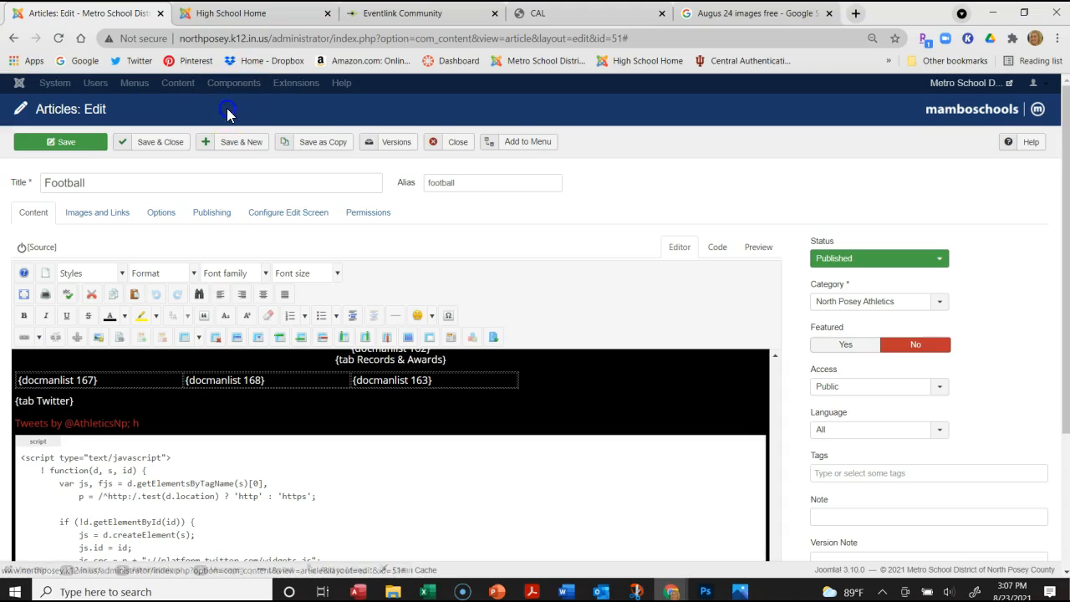
{"action": "left_click", "coordinate": [450, 143]}
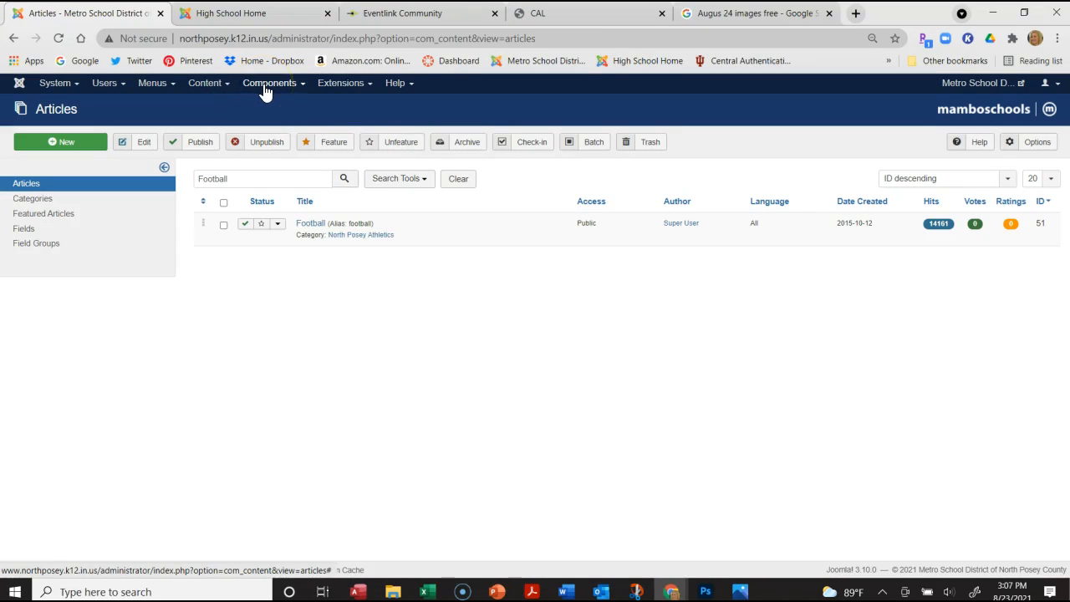
- Open the DOCman documents, display the North Posey HS Documents category, and look through its documents and the category tree
{"action": "left_click", "coordinate": [264, 88]}
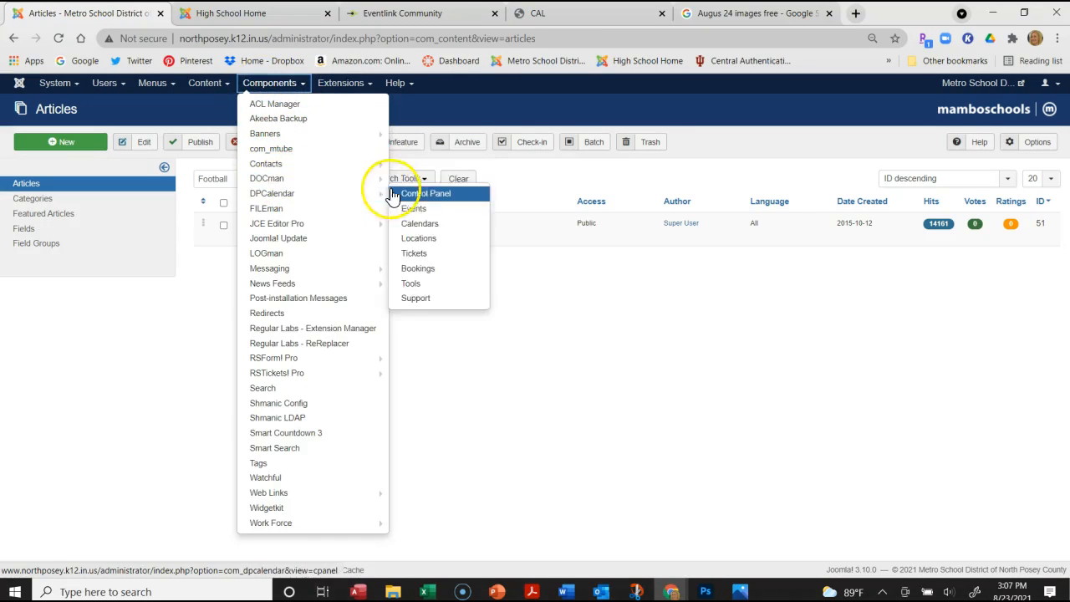
{"action": "left_click", "coordinate": [330, 186]}
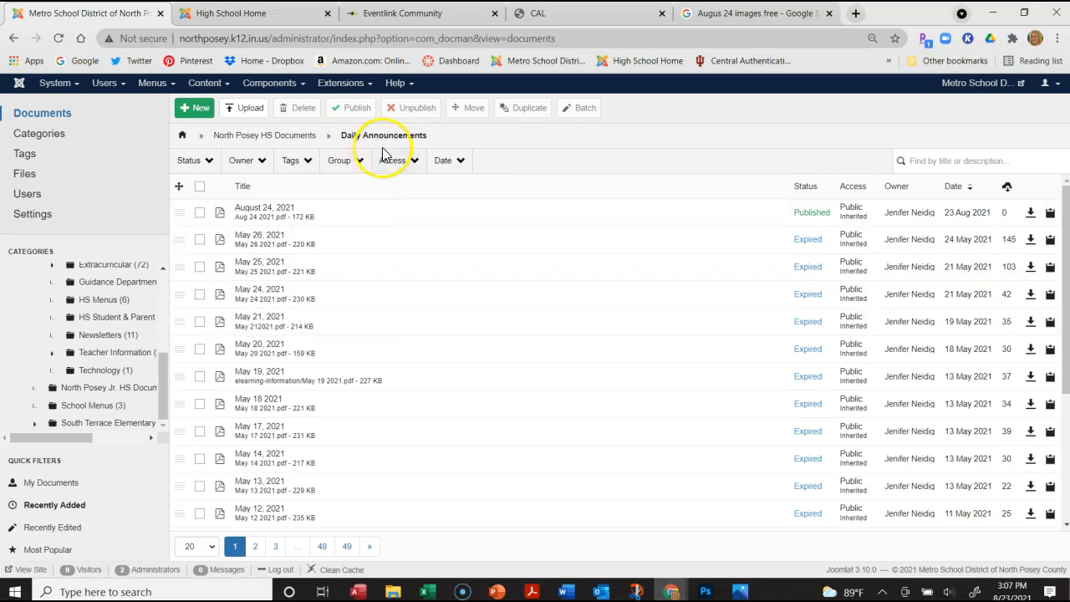
{"action": "left_click", "coordinate": [293, 149]}
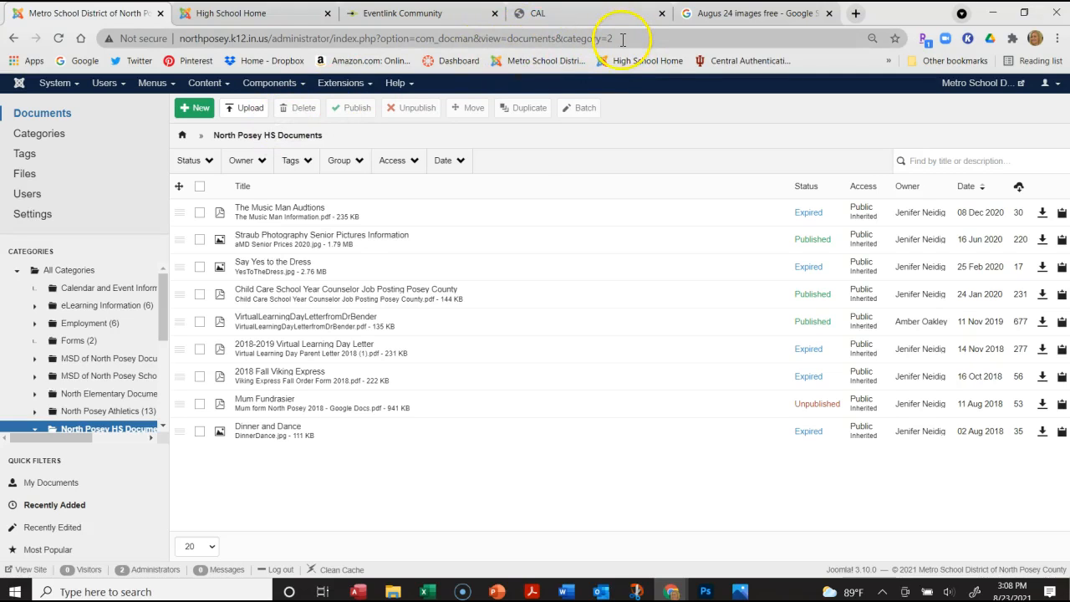
{"action": "left_click_drag", "start_coordinate": [163, 317], "coordinate": [162, 399]}
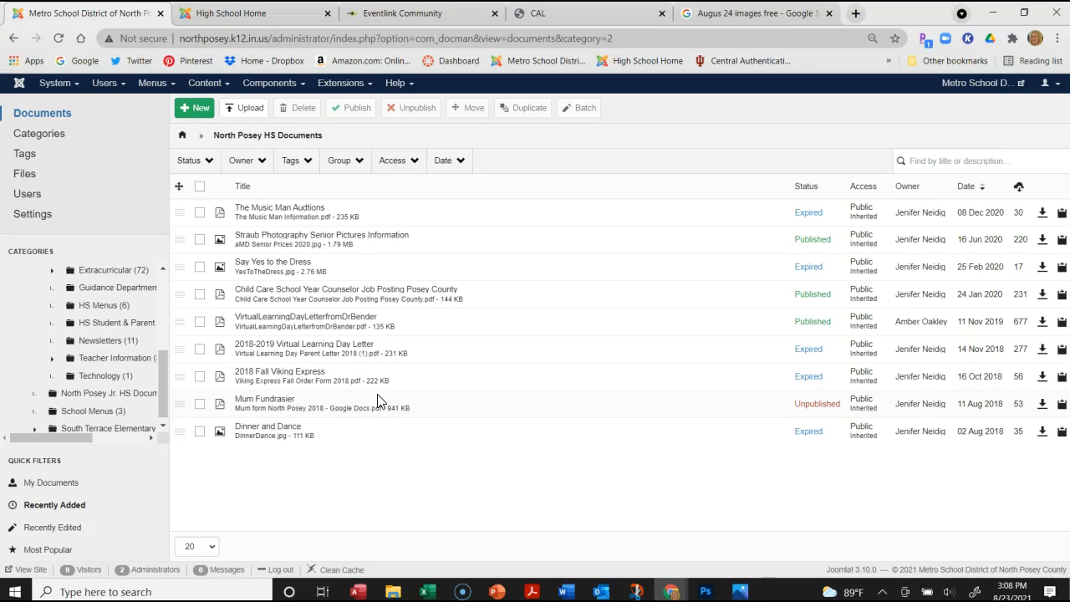
{"action": "left_click", "coordinate": [400, 369]}
{"action": "left_click", "coordinate": [410, 353]}
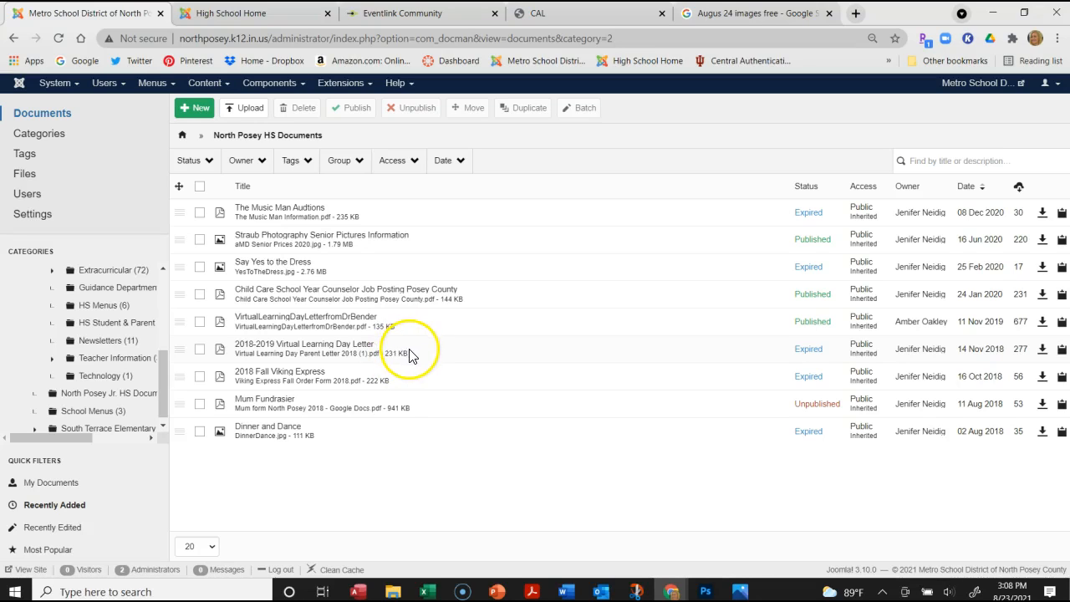